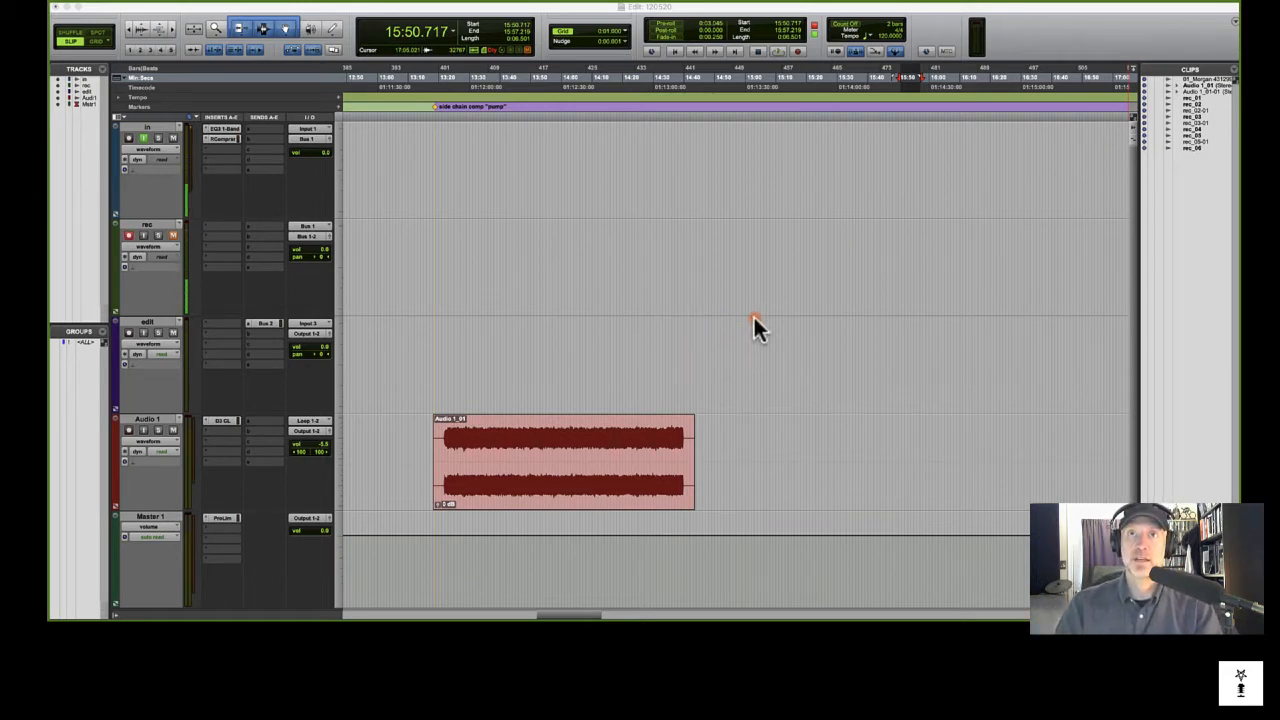
Inspect the RCompressor and EQ3 1-Band inserts on the "in" track, and close the plug-in window.
{"action": "left_click", "coordinate": [738, 242]}
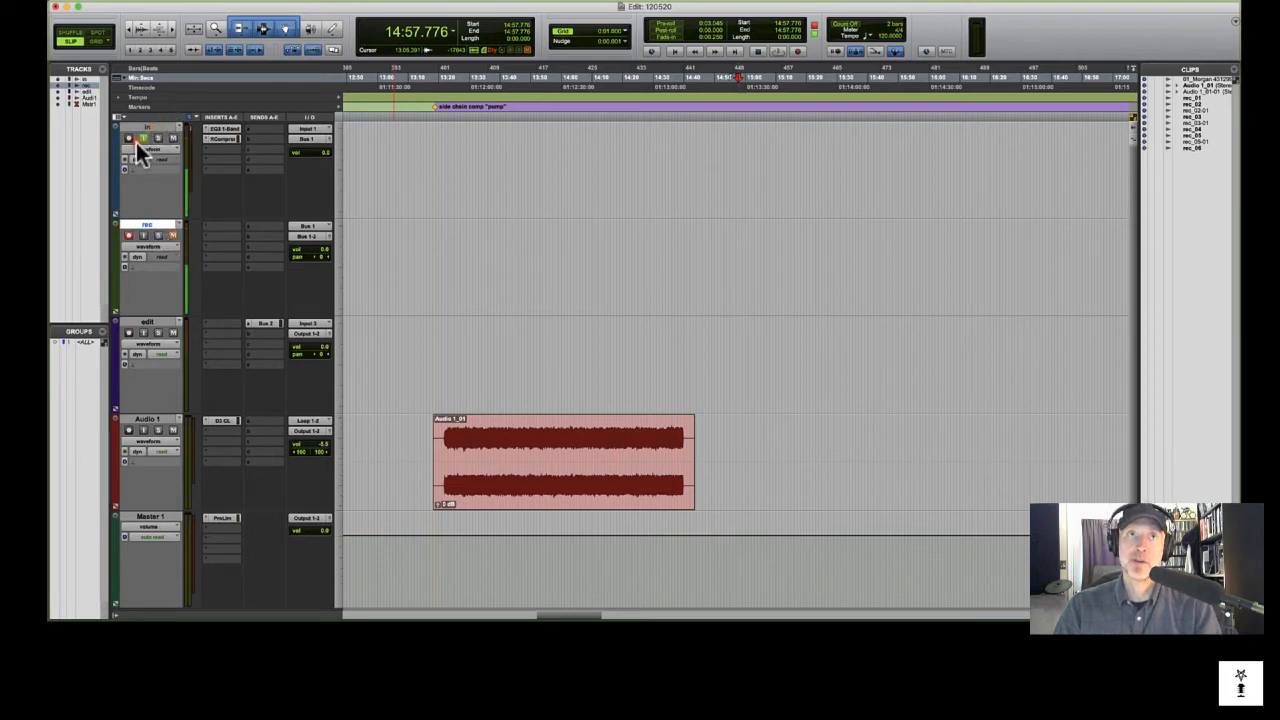
{"action": "left_click", "coordinate": [217, 138]}
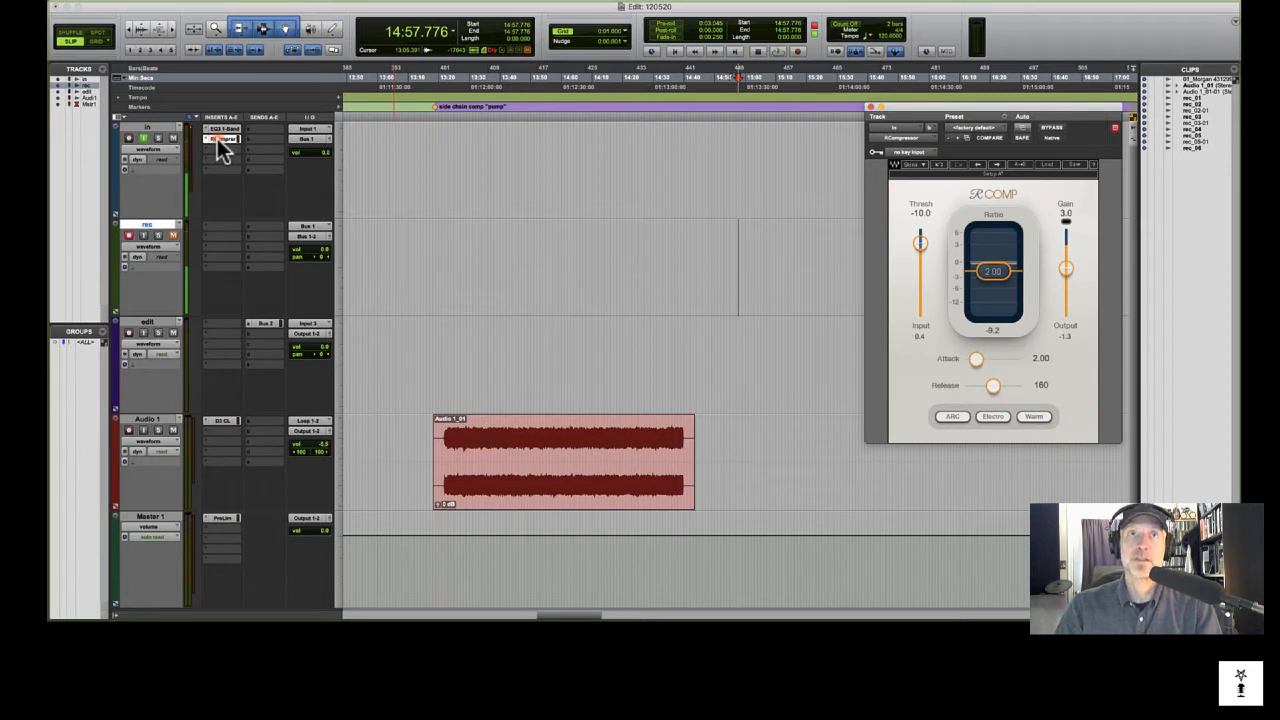
{"action": "left_click", "coordinate": [222, 130]}
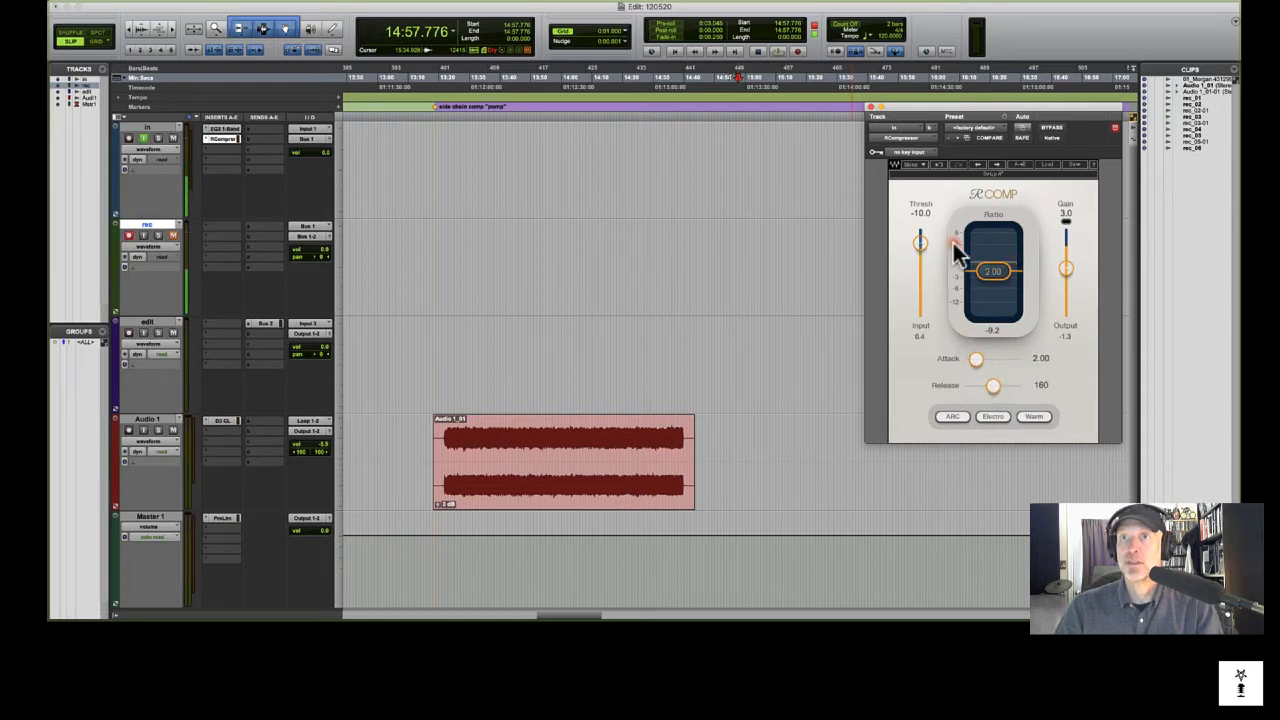
{"action": "left_click", "coordinate": [871, 107]}
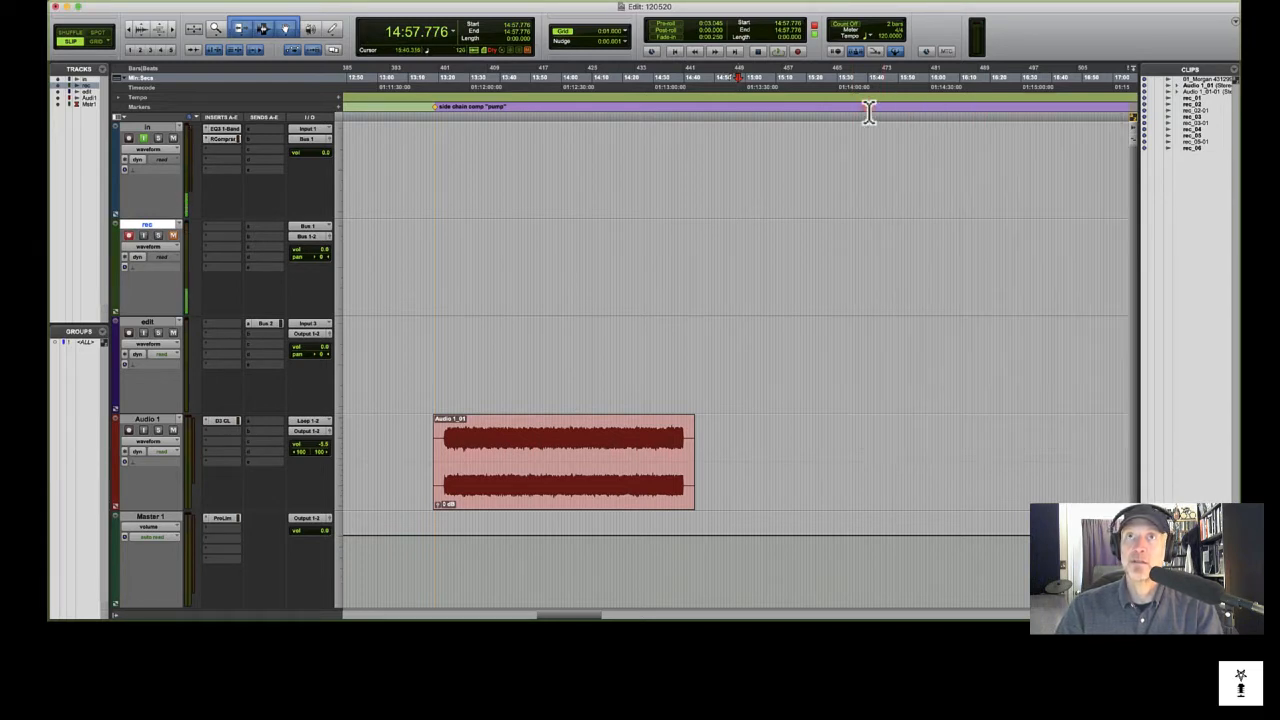
Check the output routing choices of the "in" track and the bus assignment of the "rec" track.
{"action": "left_click", "coordinate": [722, 262]}
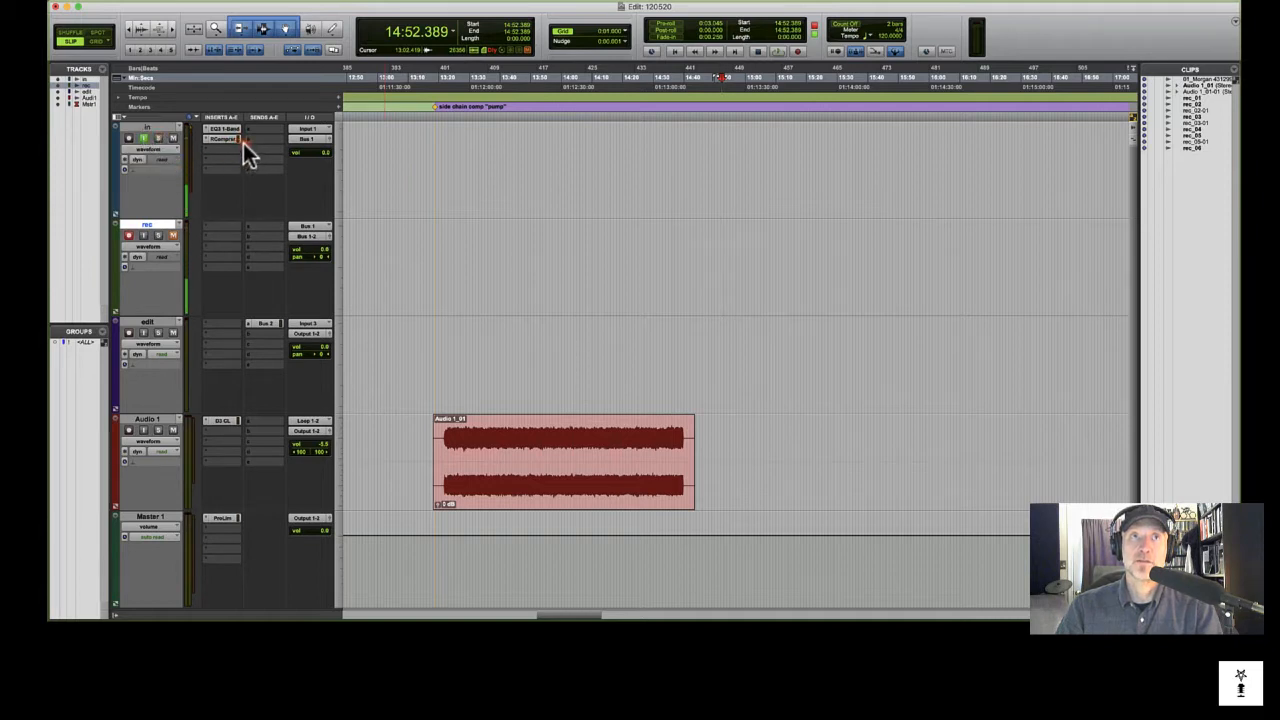
{"action": "left_click", "coordinate": [305, 139]}
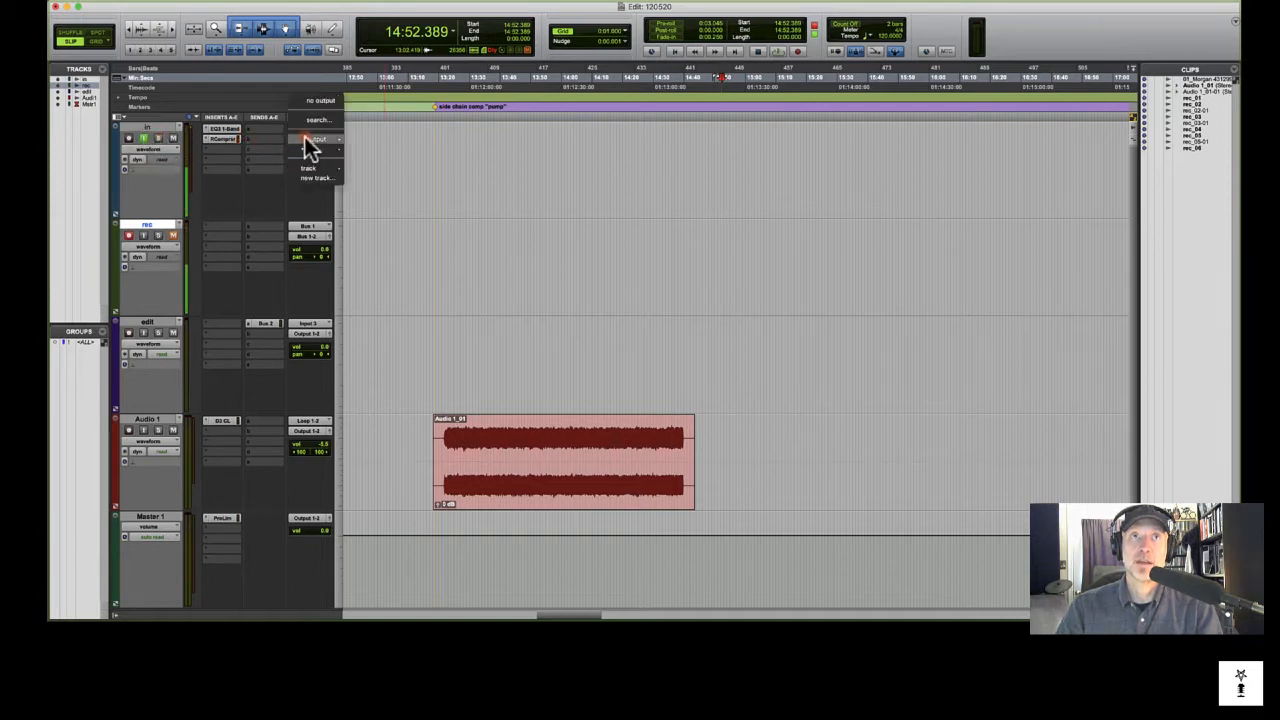
{"action": "left_click", "coordinate": [306, 236]}
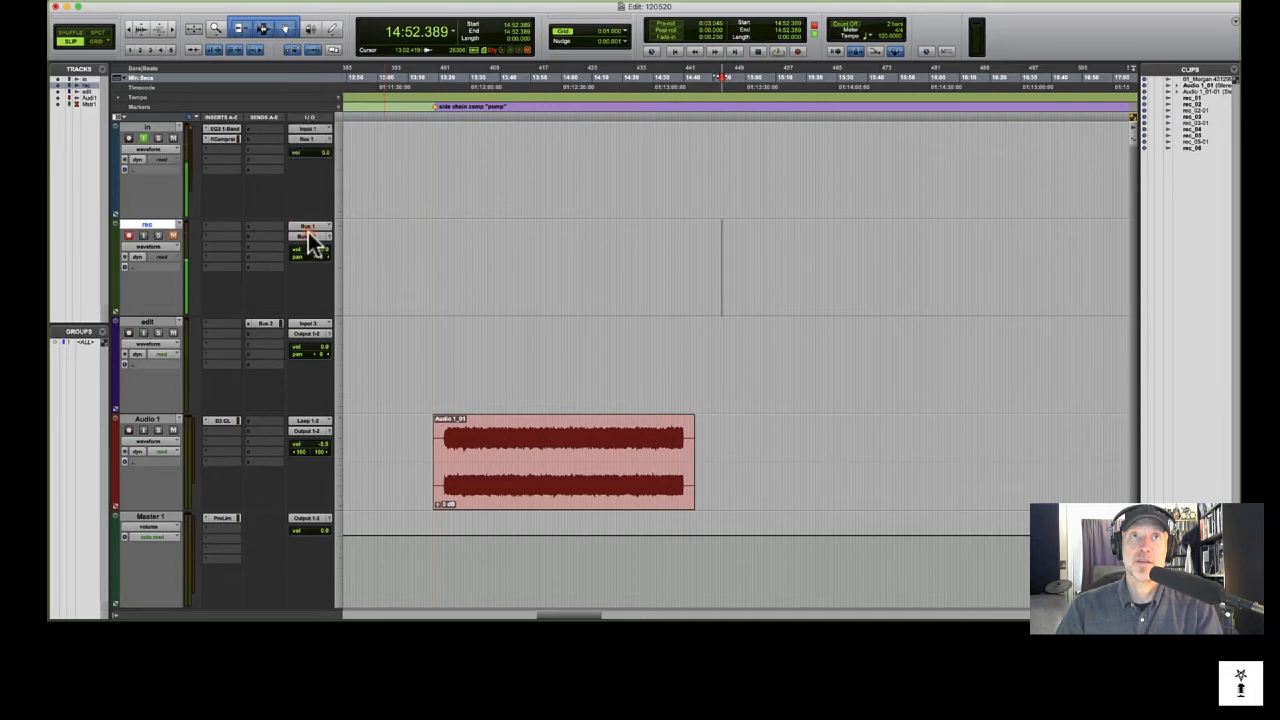
Record a voice take on the "rec" track from 14:48.859 and move the clip to the "edit" track at 14:54.804.
{"action": "left_click", "coordinate": [711, 254]}
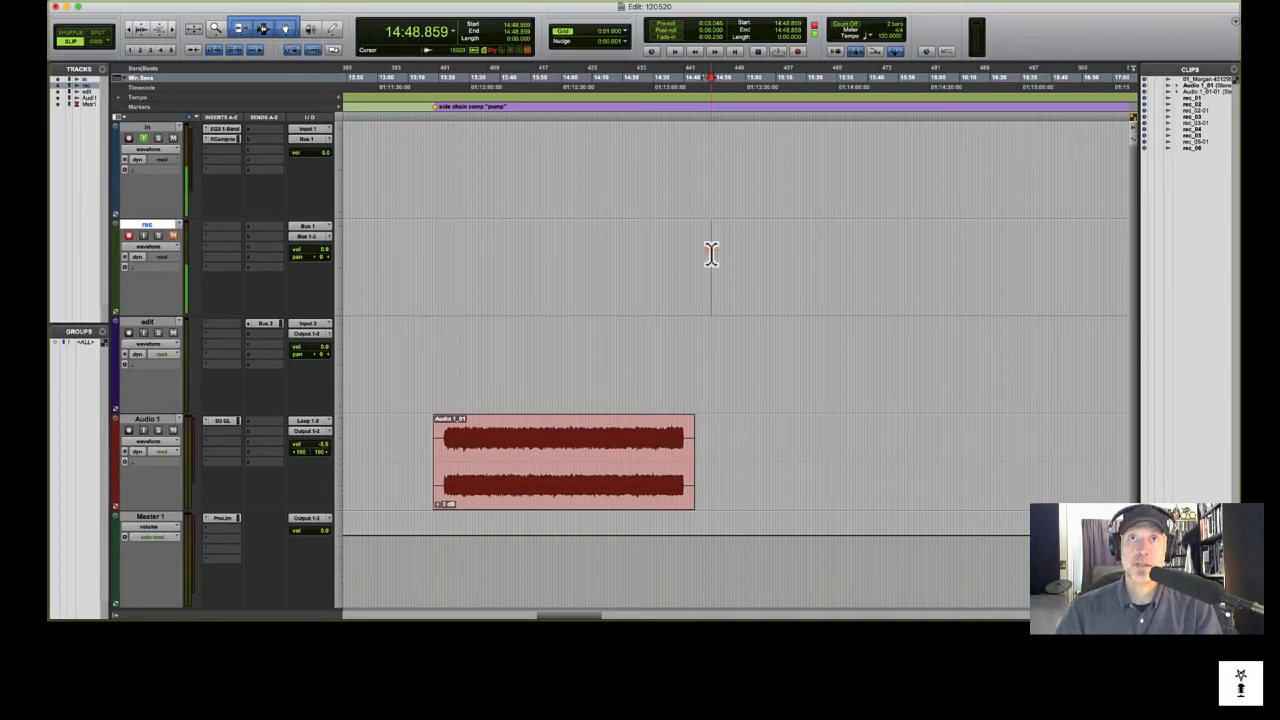
{"action": "key", "text": "super+space"}
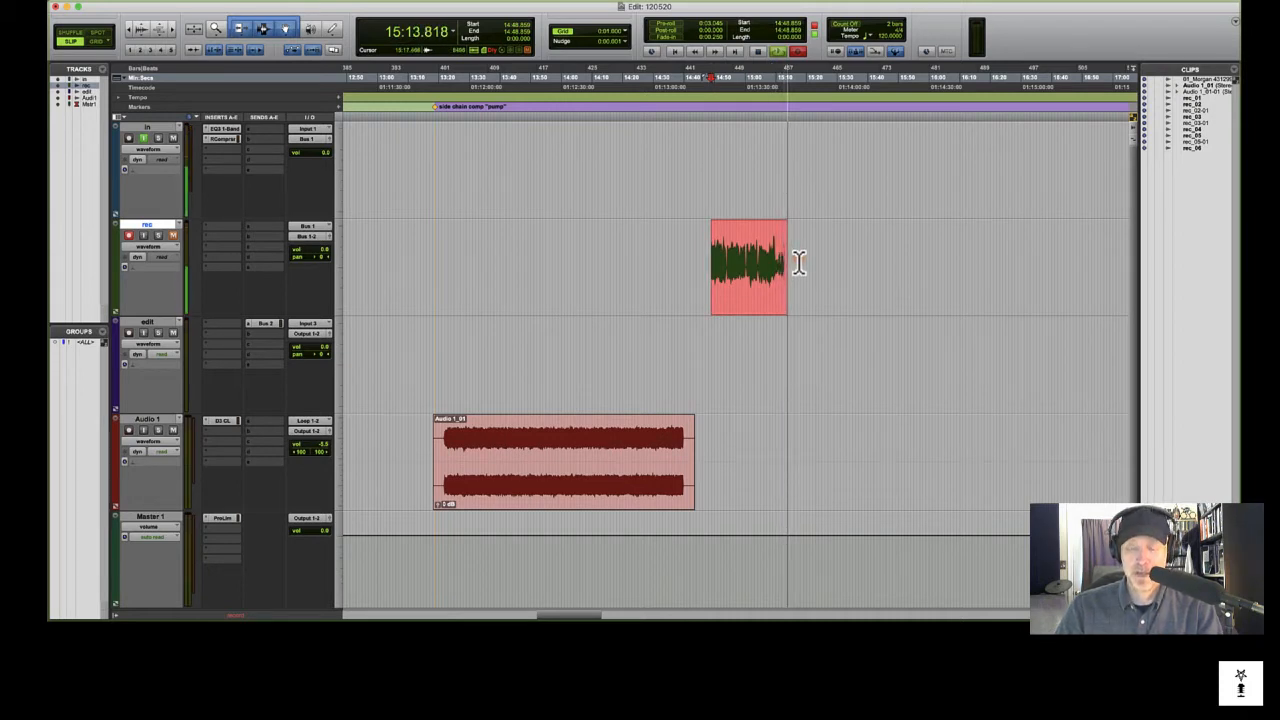
{"action": "key", "text": "space"}
{"action": "left_click_drag", "start_coordinate": [743, 309], "coordinate": [771, 363]}
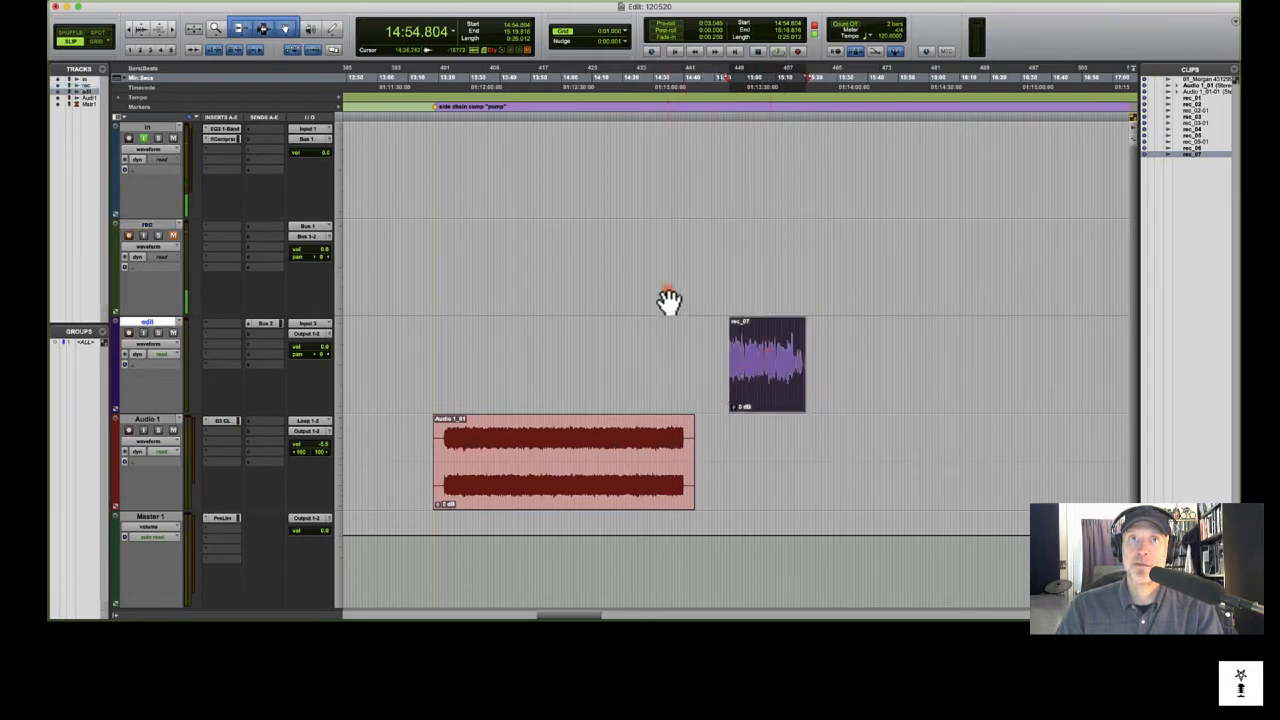
{"action": "left_click", "coordinate": [148, 129]}
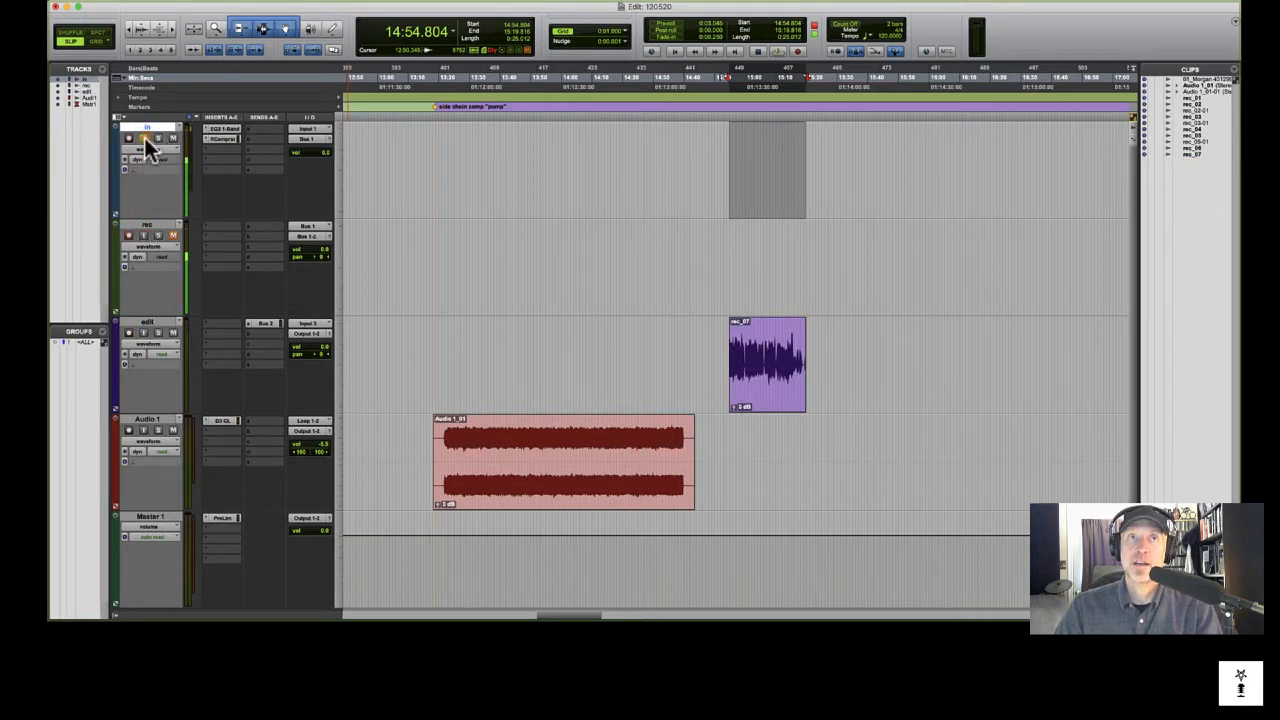
{"action": "left_click", "coordinate": [145, 136]}
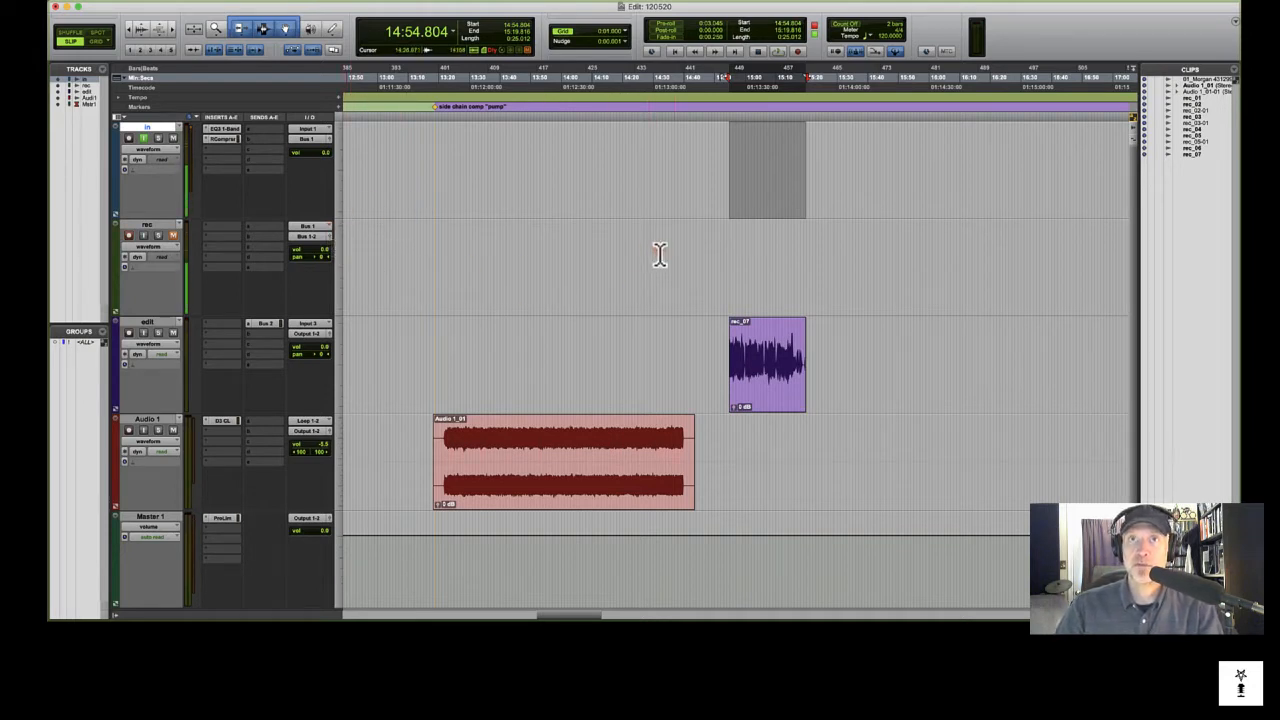
{"action": "left_click", "coordinate": [766, 262]}
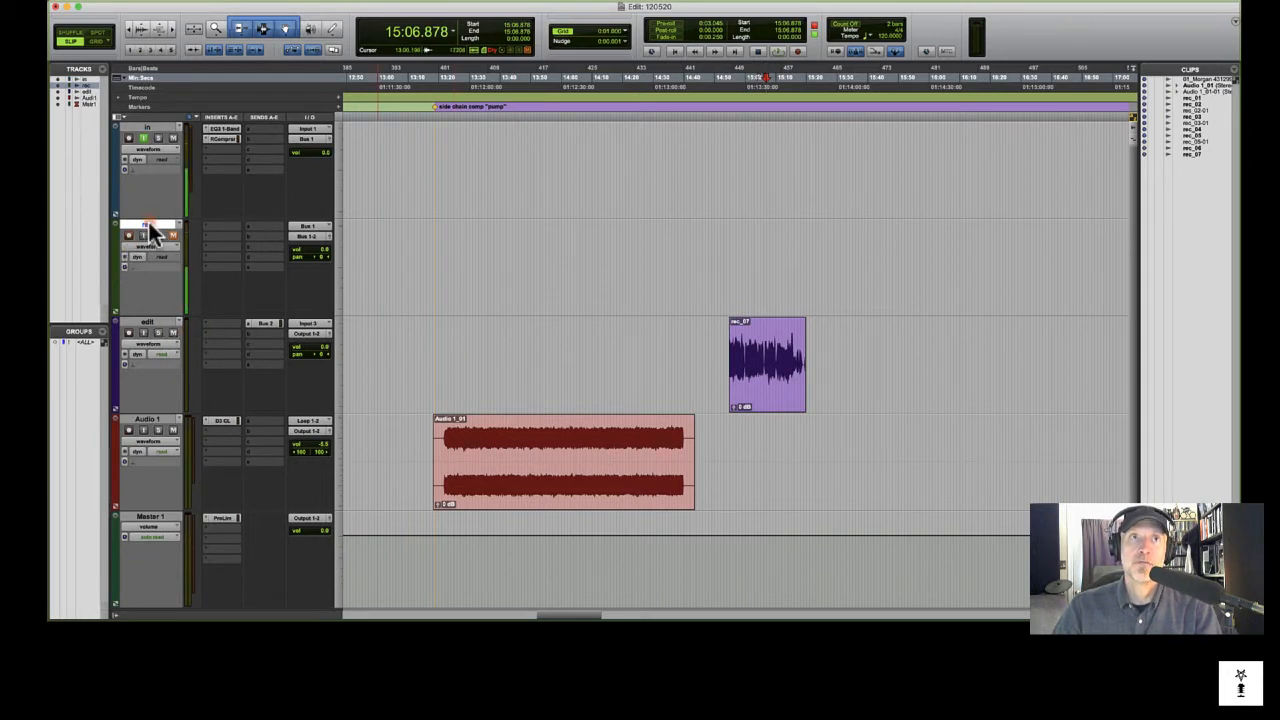
{"action": "left_click", "coordinate": [150, 322]}
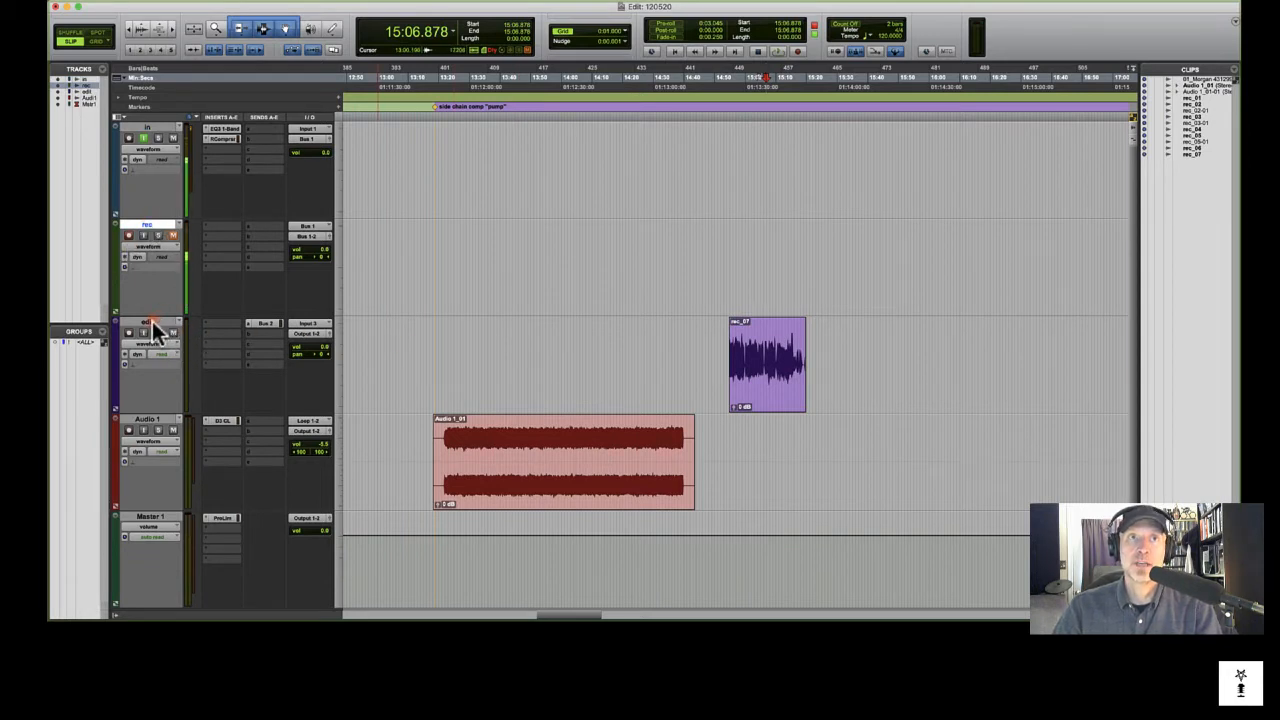
Rename the Audio 1 track as music.
{"action": "double_click", "coordinate": [148, 421]}
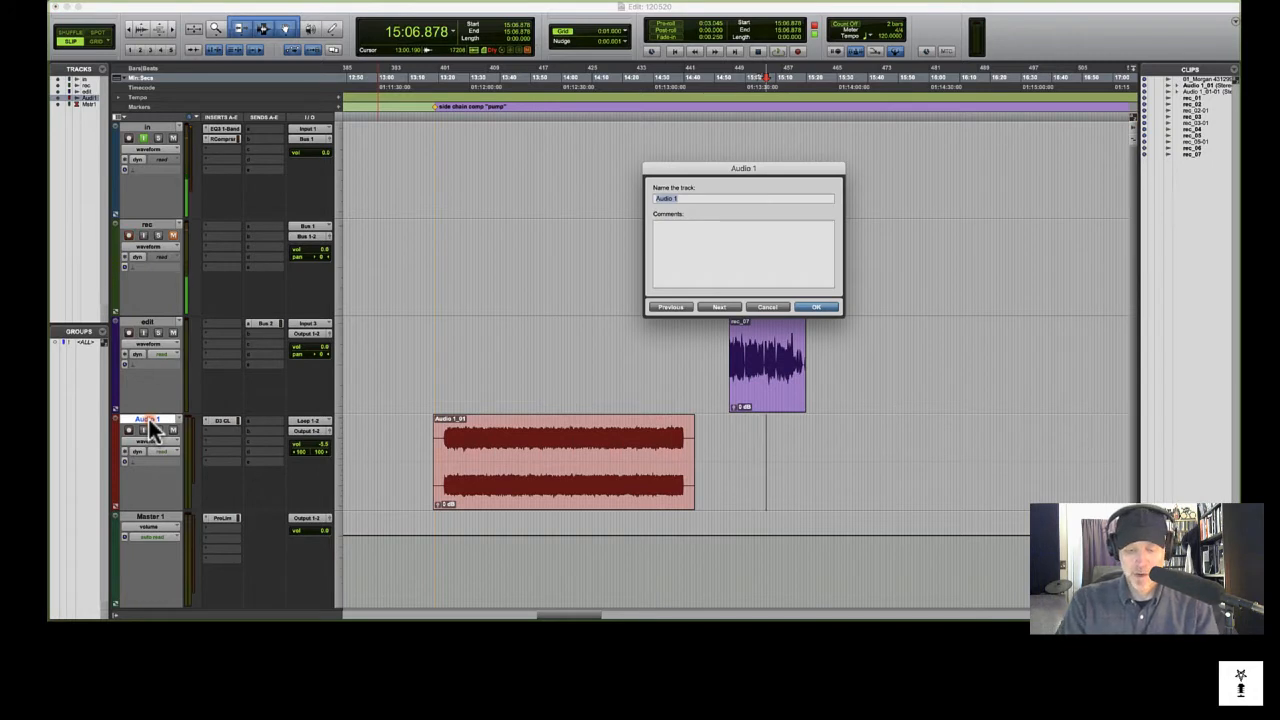
{"action": "type", "text": "music"}
{"action": "key", "text": "Return"}
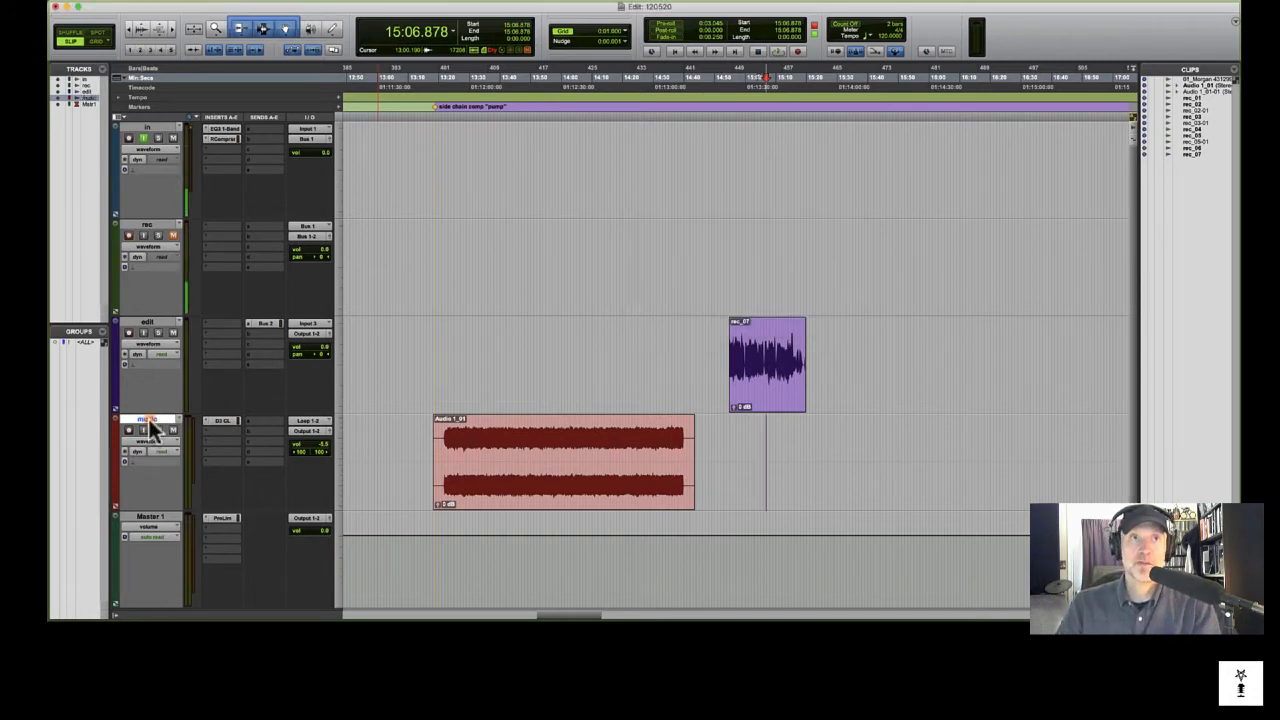
Examine the Pro Limiter insert on the Master 1 track and close its window.
{"action": "left_click", "coordinate": [142, 518]}
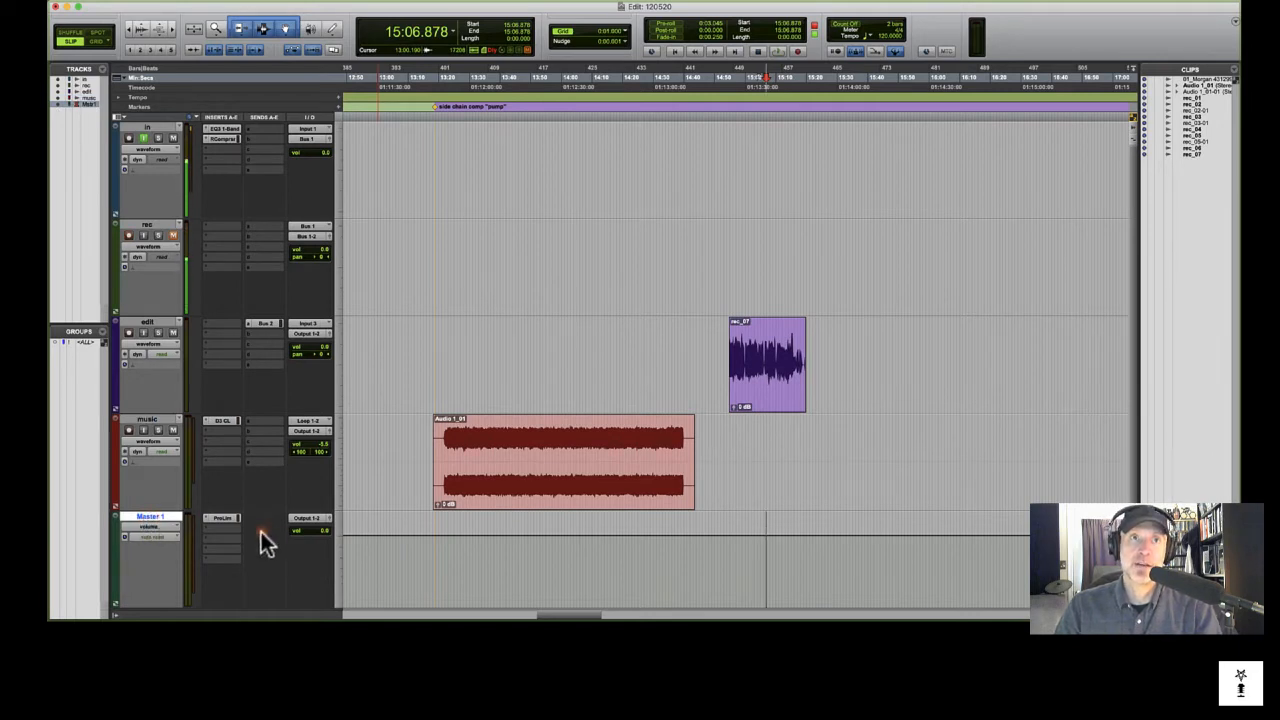
{"action": "left_click", "coordinate": [219, 518]}
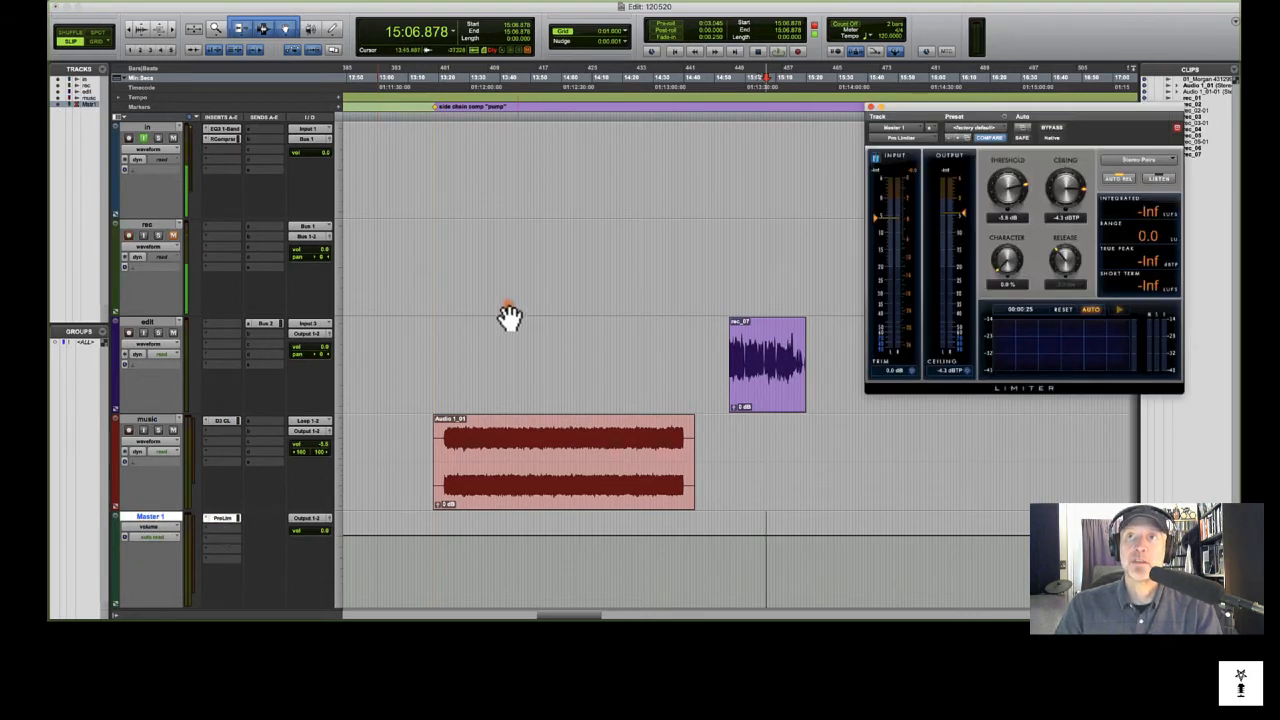
{"action": "left_click", "coordinate": [870, 112]}
Check the "edit" track's output assignment and play a few seconds of its recorded voice clip.
{"action": "left_click", "coordinate": [769, 400]}
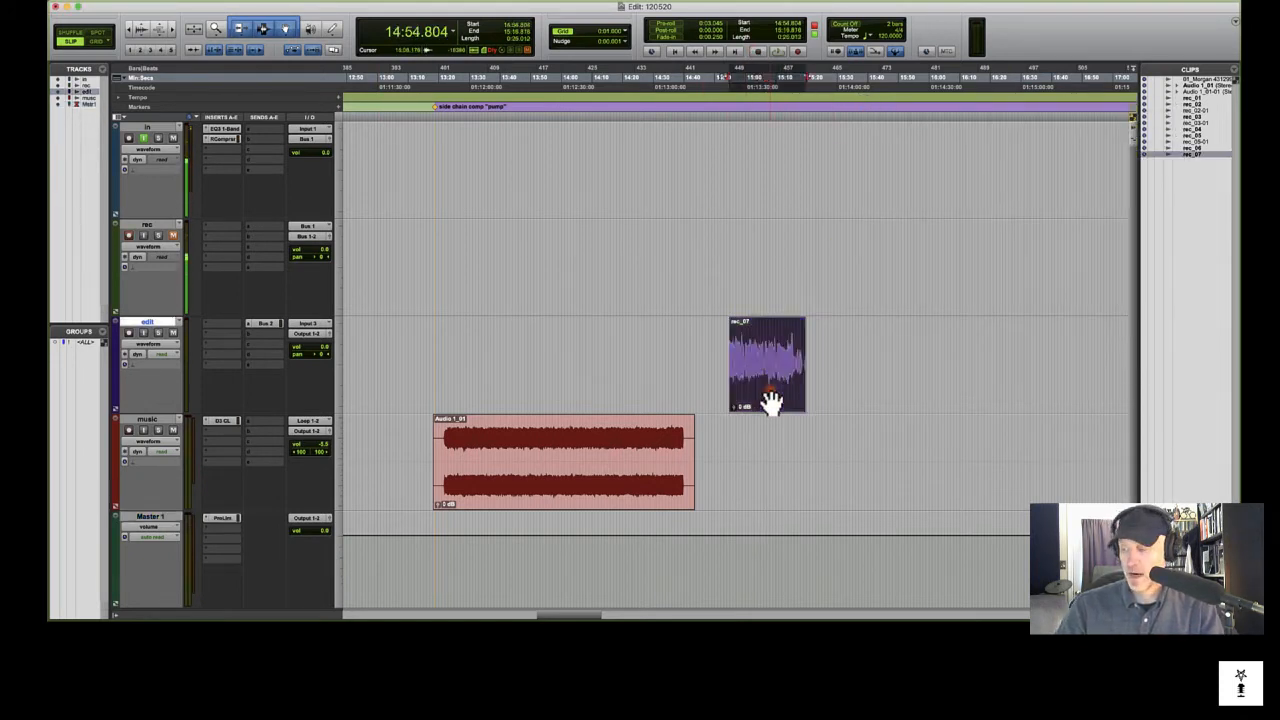
{"action": "left_click", "coordinate": [311, 334]}
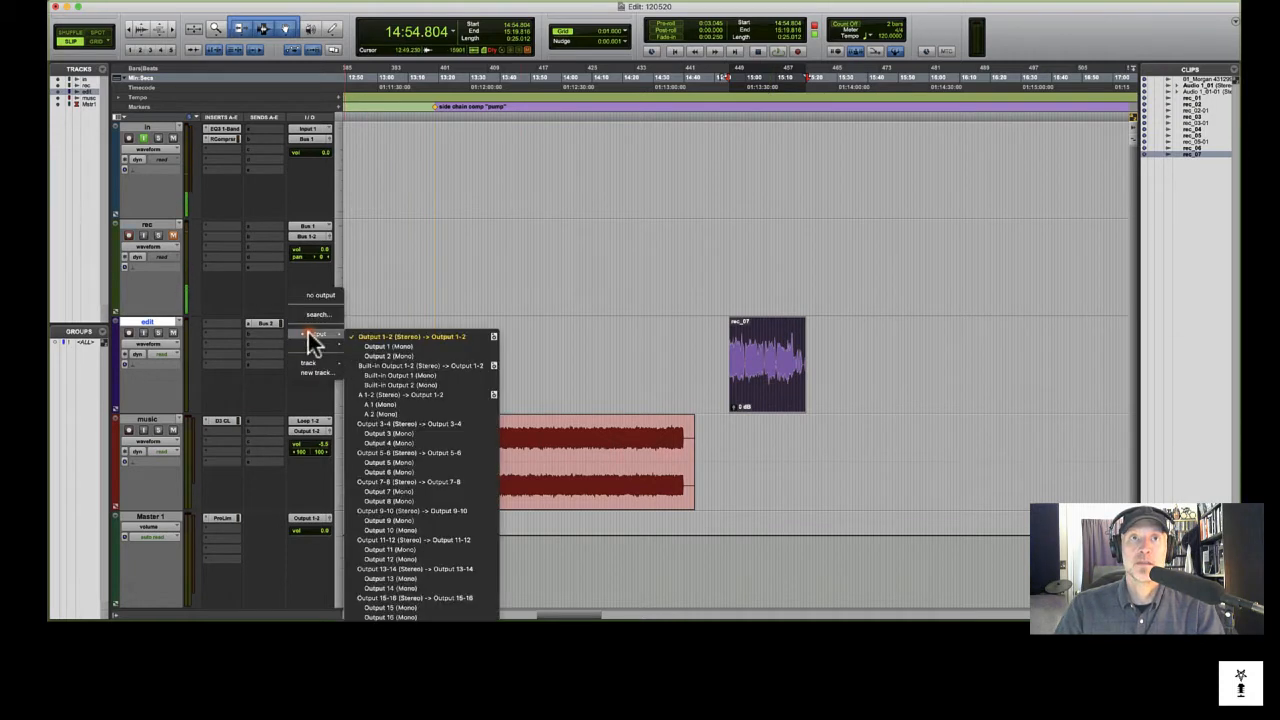
{"action": "left_click", "coordinate": [309, 334]}
{"action": "left_click", "coordinate": [766, 391]}
{"action": "key", "text": "space"}
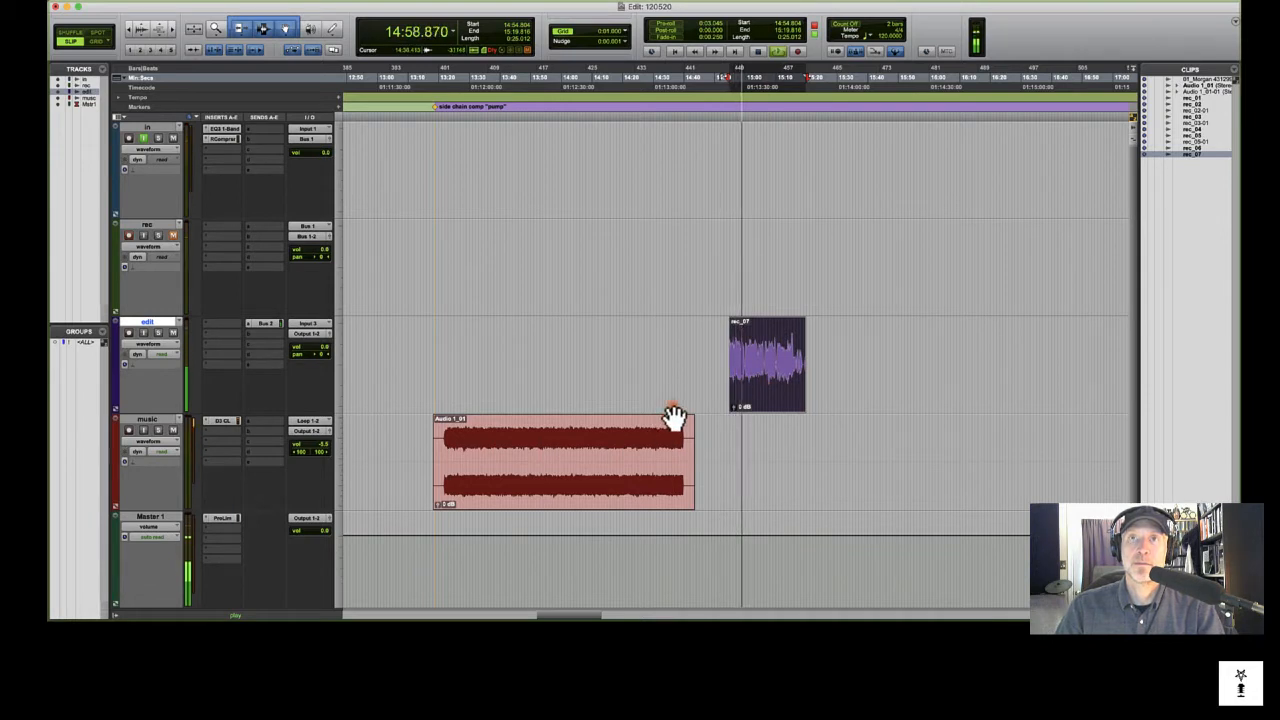
{"action": "key", "text": "space"}
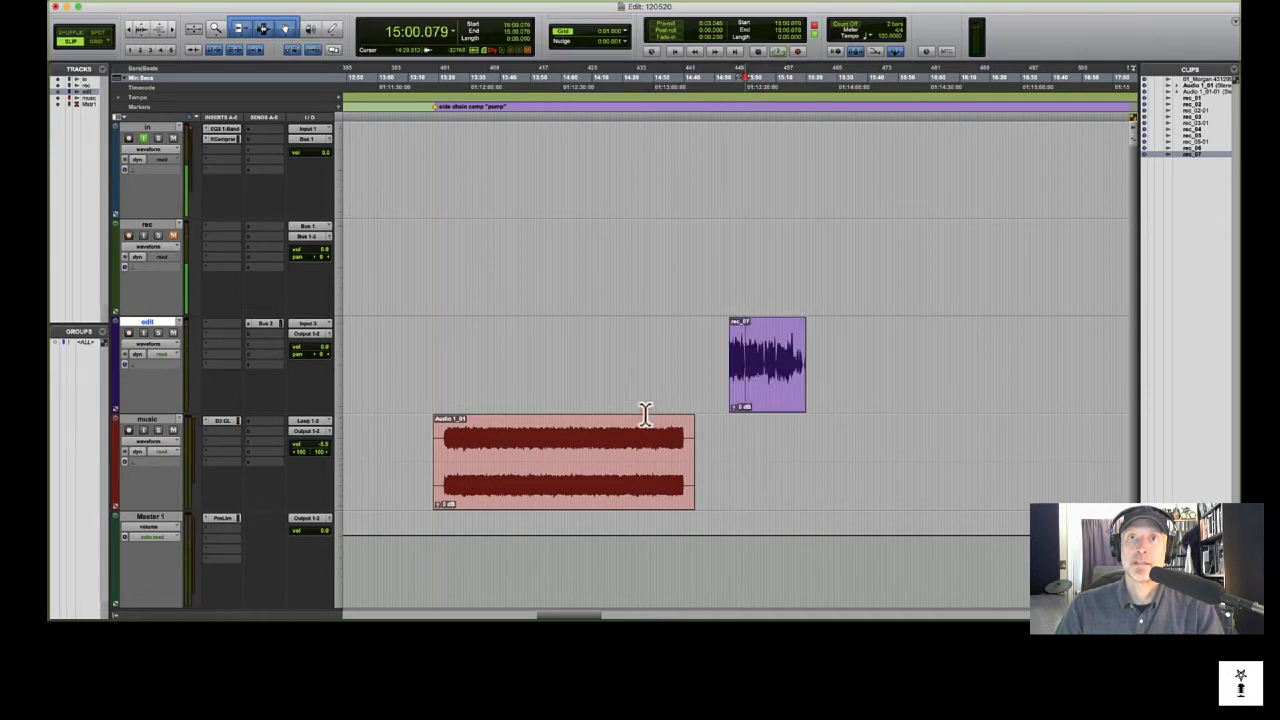
Move the music clip beneath the voice clip and trim its start to 14:52.017.
{"action": "left_click_drag", "start_coordinate": [526, 506], "coordinate": [806, 468]}
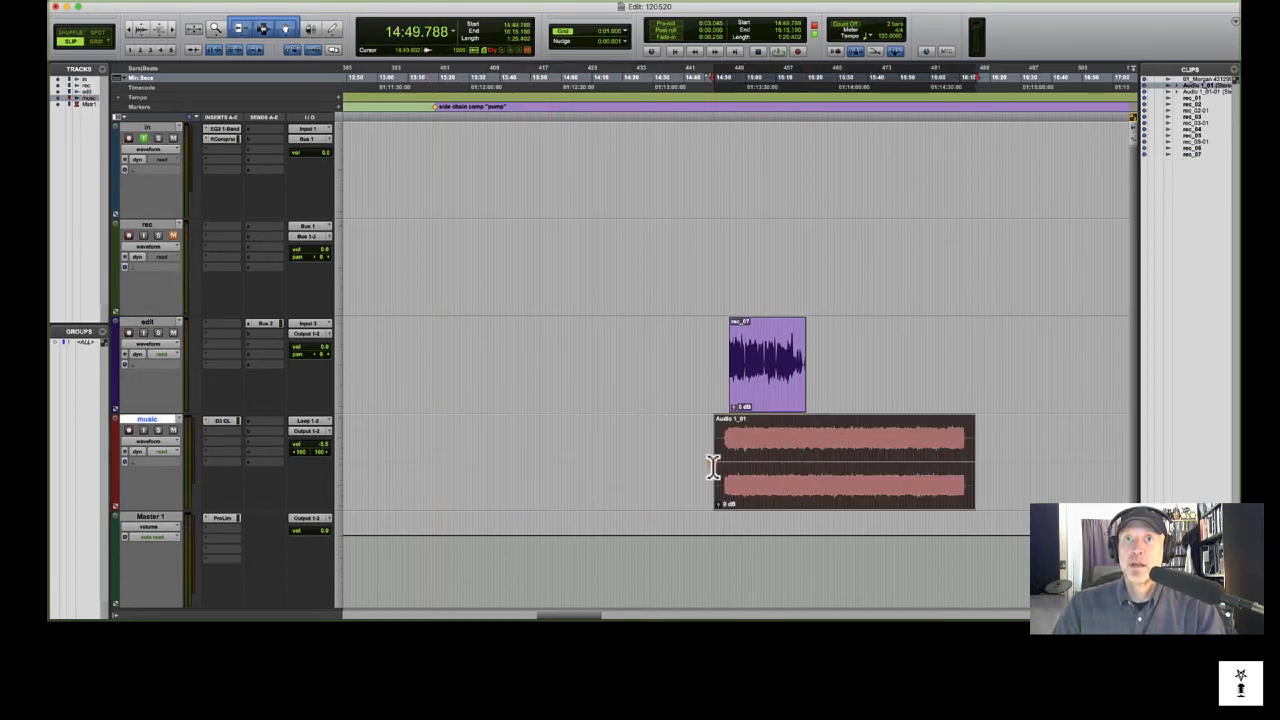
{"action": "left_click_drag", "start_coordinate": [720, 458], "coordinate": [722, 458]}
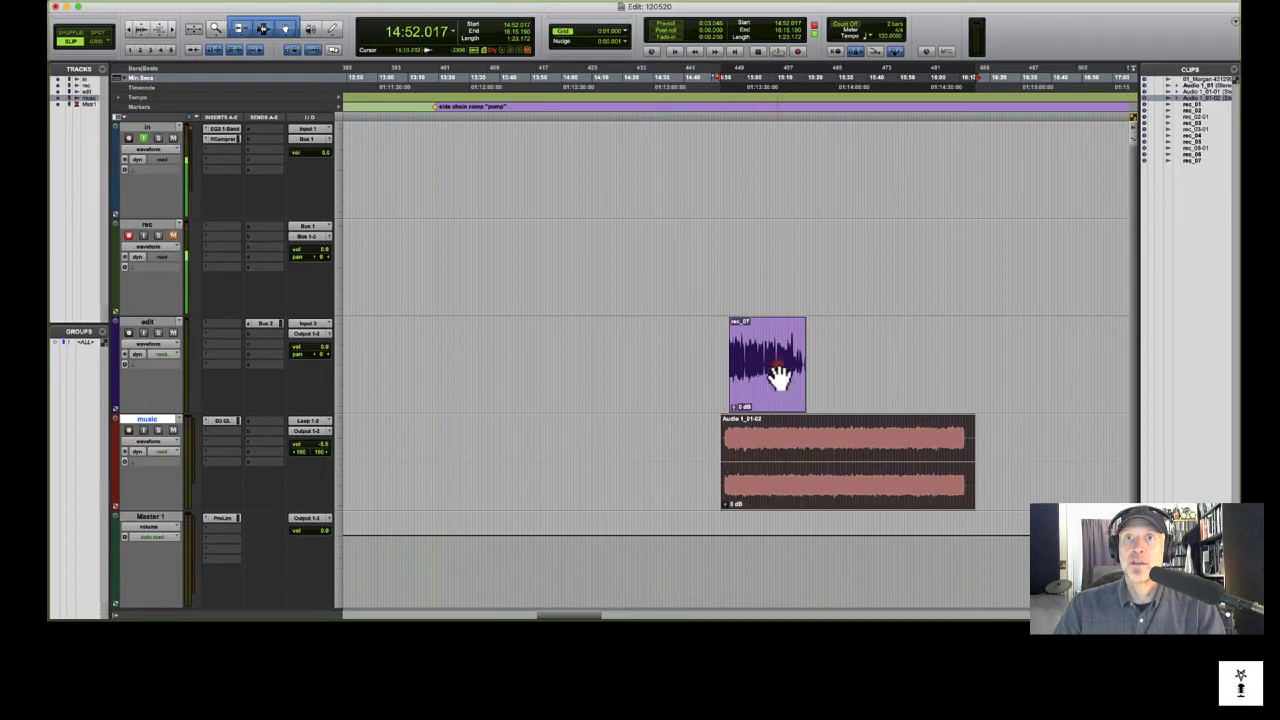
Shift the music clip so it starts at 14:52.888 and trim the voice clip's start to 14:54.966.
{"action": "left_click", "coordinate": [776, 410]}
{"action": "key", "text": "super+bracketright"}
{"action": "key", "text": "super+bracketright"}
{"action": "key", "text": "super+bracketright"}
{"action": "key", "text": "super+bracketright"}
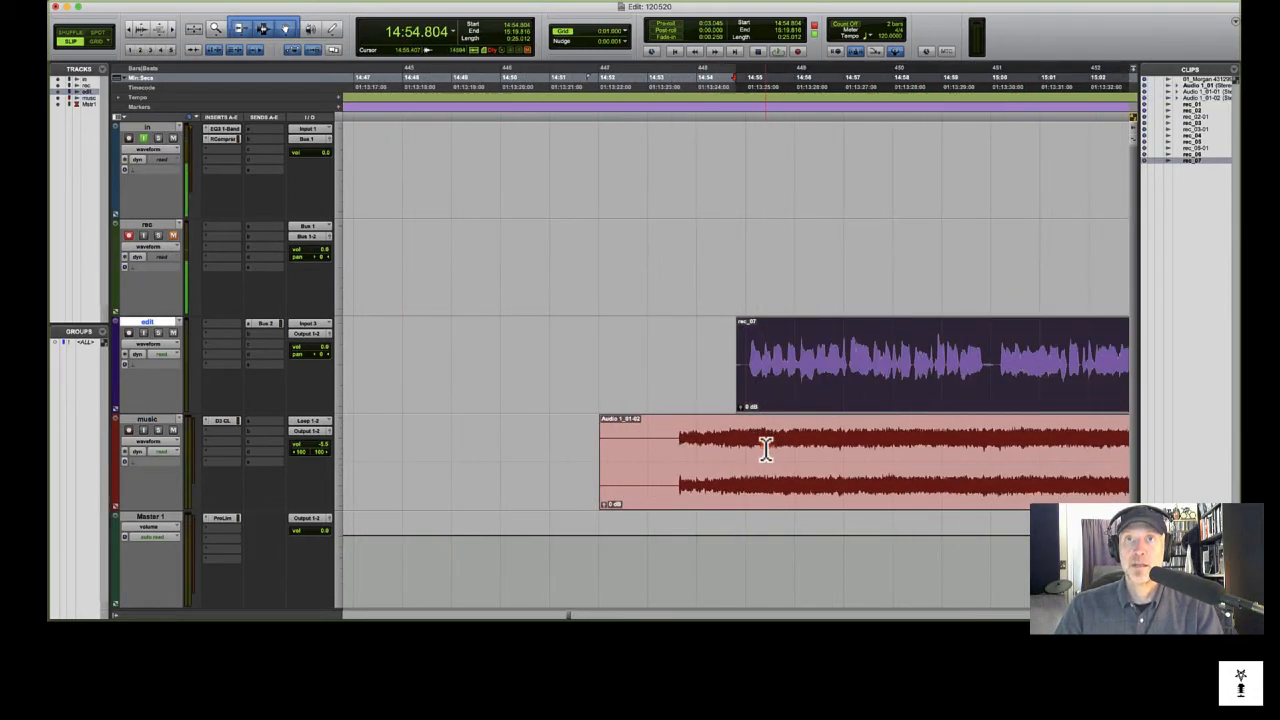
{"action": "left_click", "coordinate": [818, 485]}
{"action": "left_click_drag", "start_coordinate": [819, 485], "coordinate": [817, 484]}
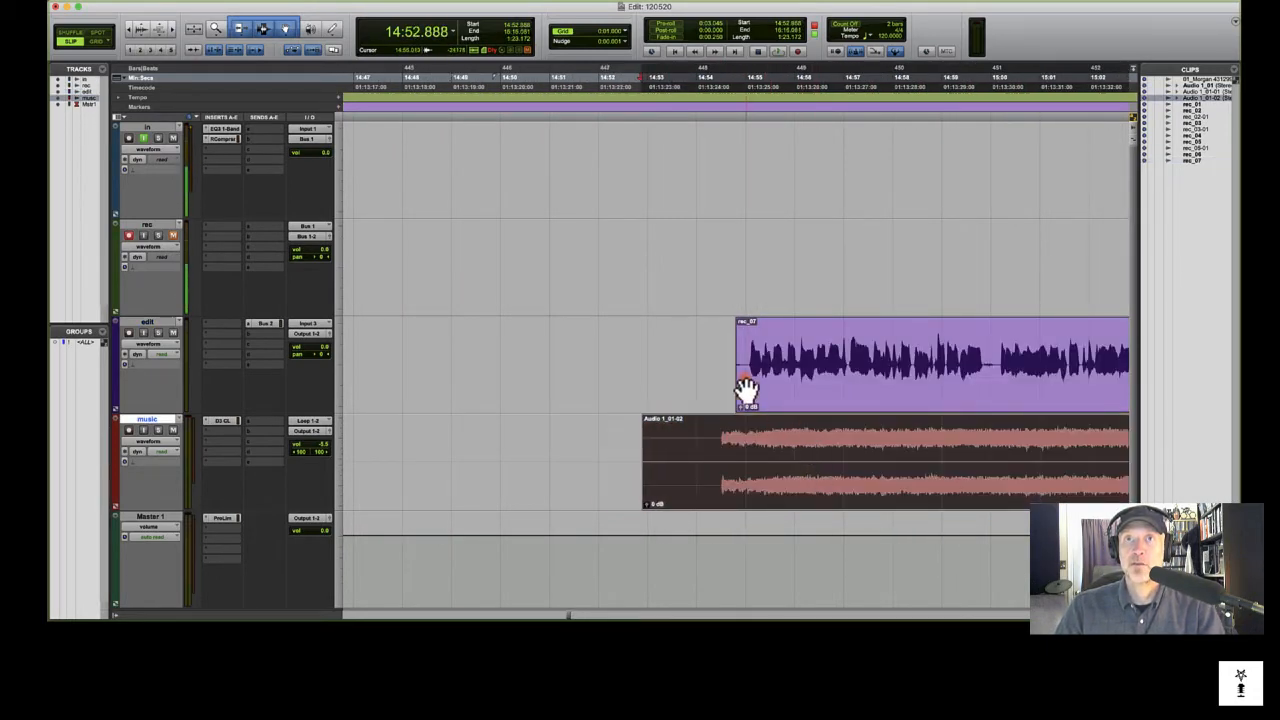
{"action": "left_click_drag", "start_coordinate": [741, 360], "coordinate": [748, 360]}
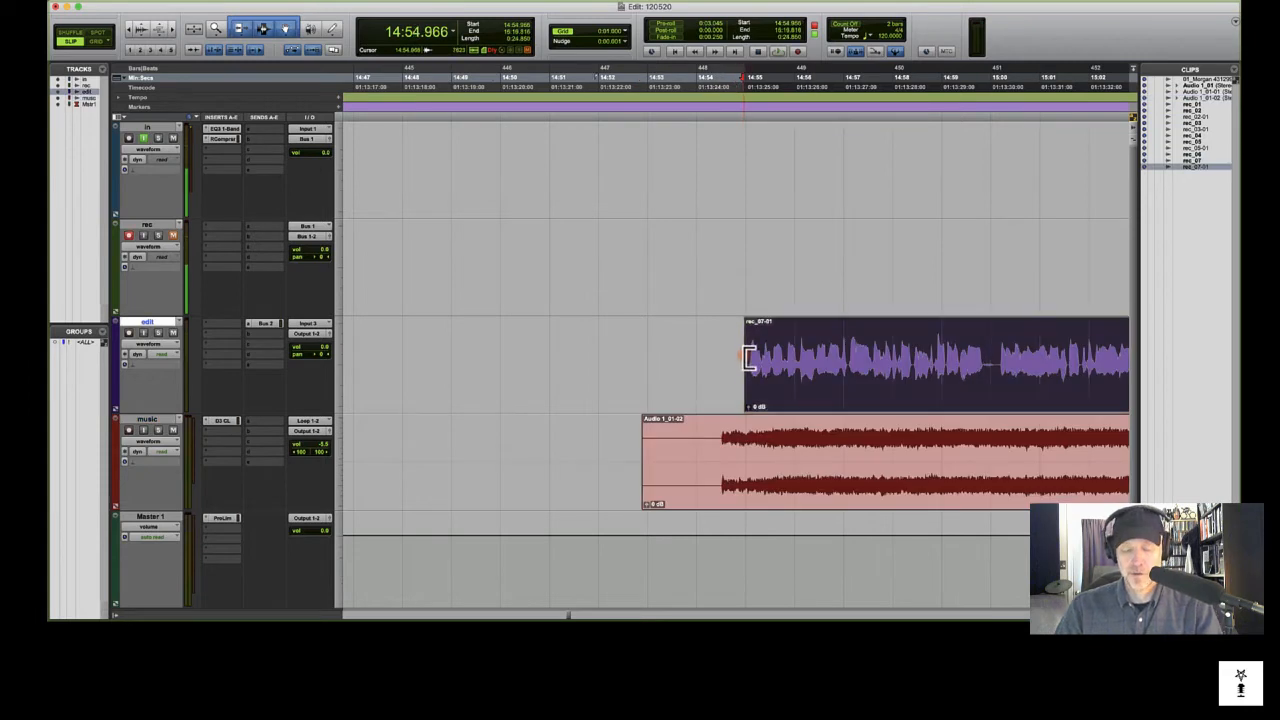
Play the voice and music together from where the music begins, with the music compressor and master limiter bypassed.
{"action": "key", "text": "super+bracketright"}
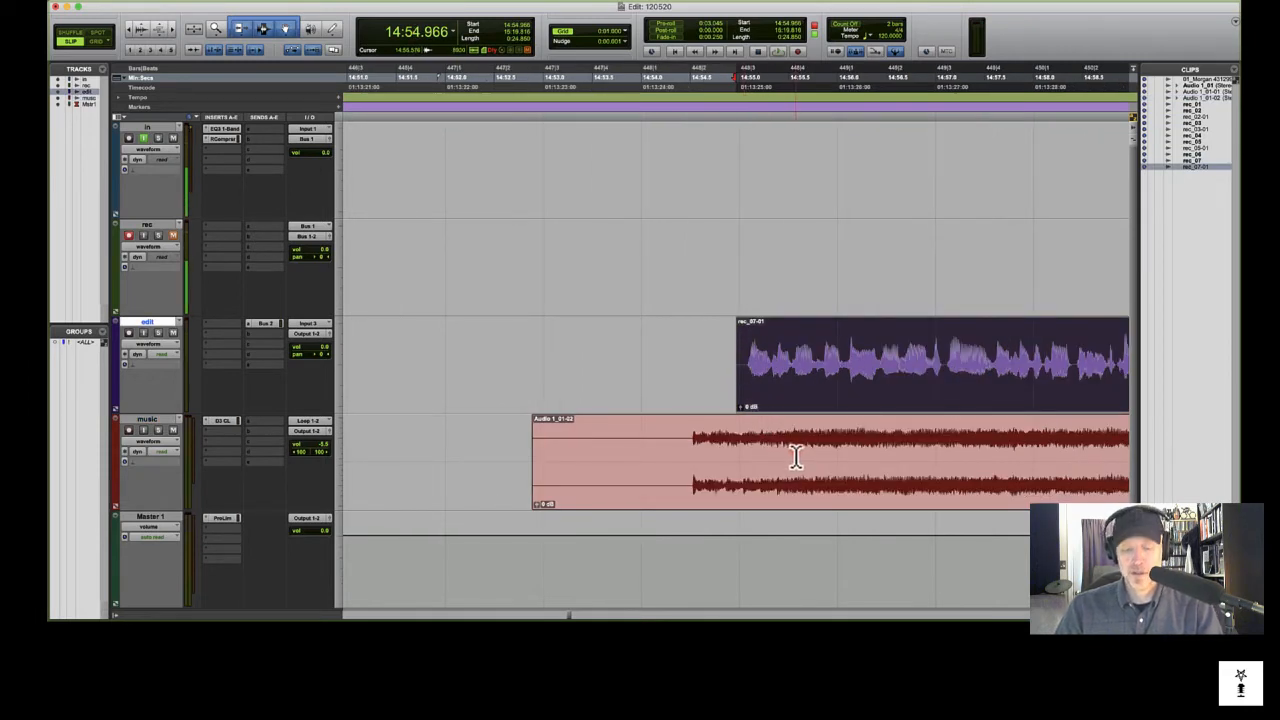
{"action": "key", "text": "super+bracketleft"}
{"action": "key", "text": "super+bracketleft"}
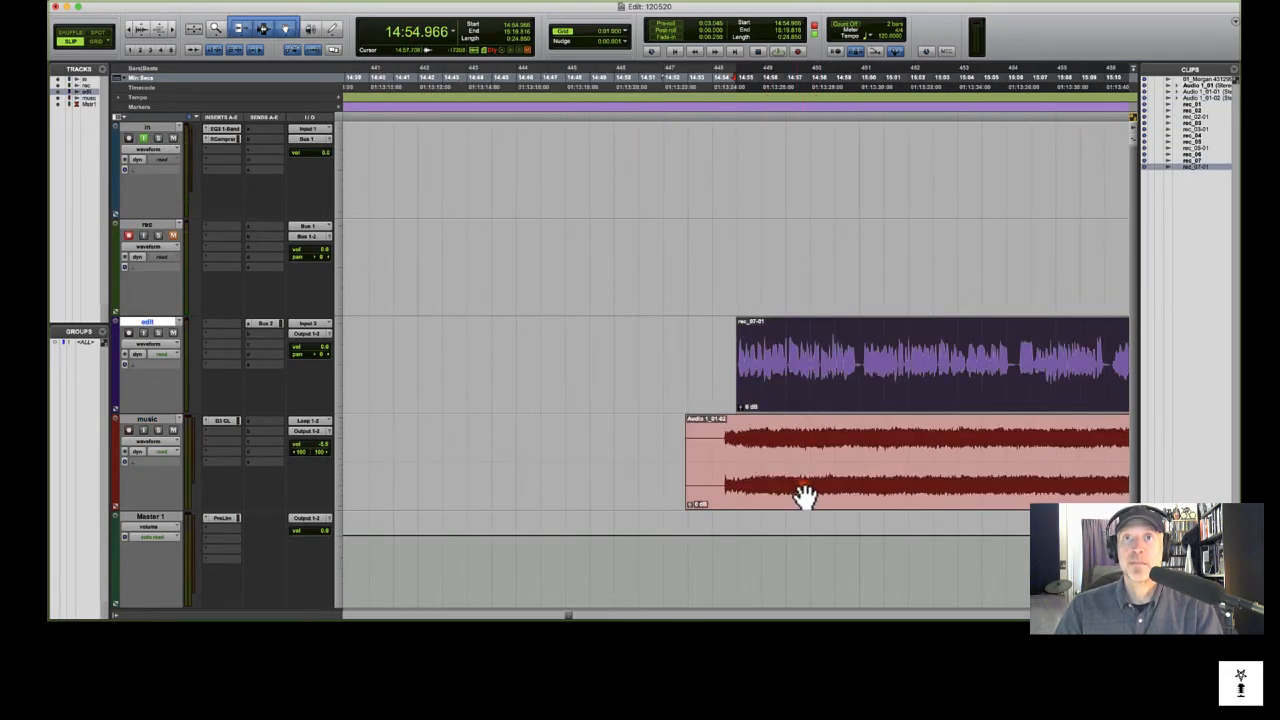
{"action": "key", "text": "super+bracketright"}
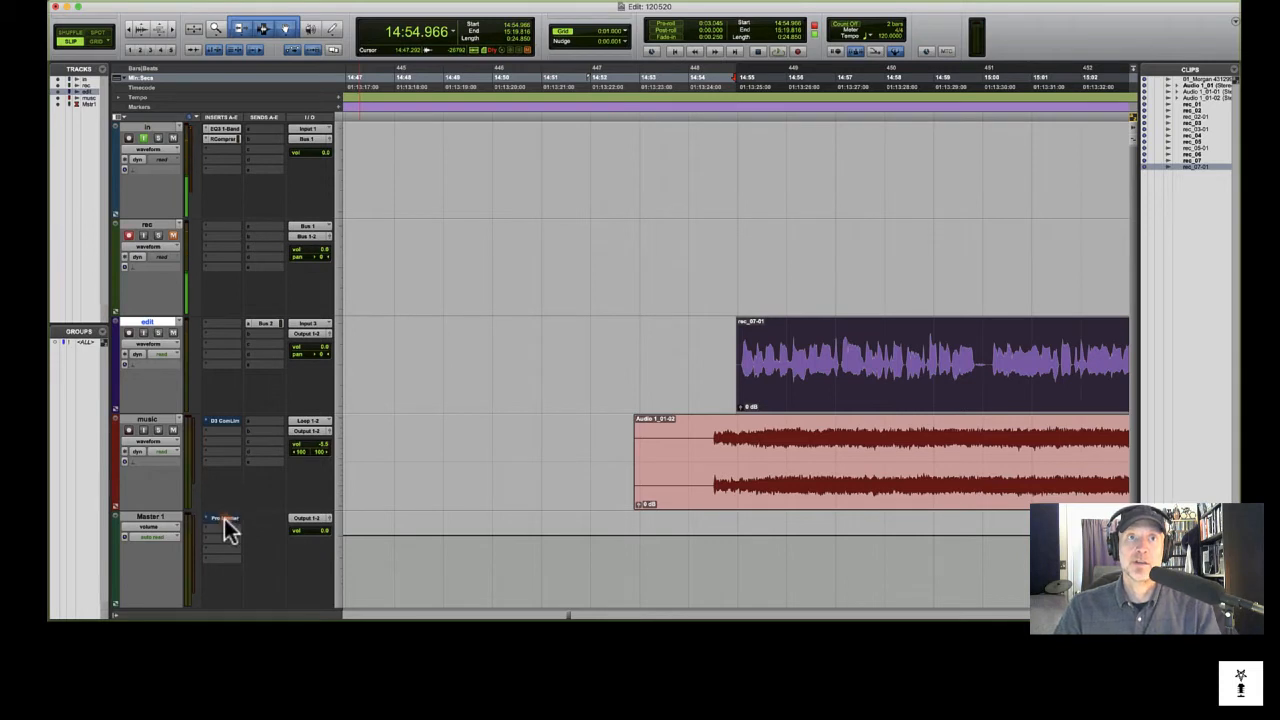
{"action": "left_click", "coordinate": [711, 433]}
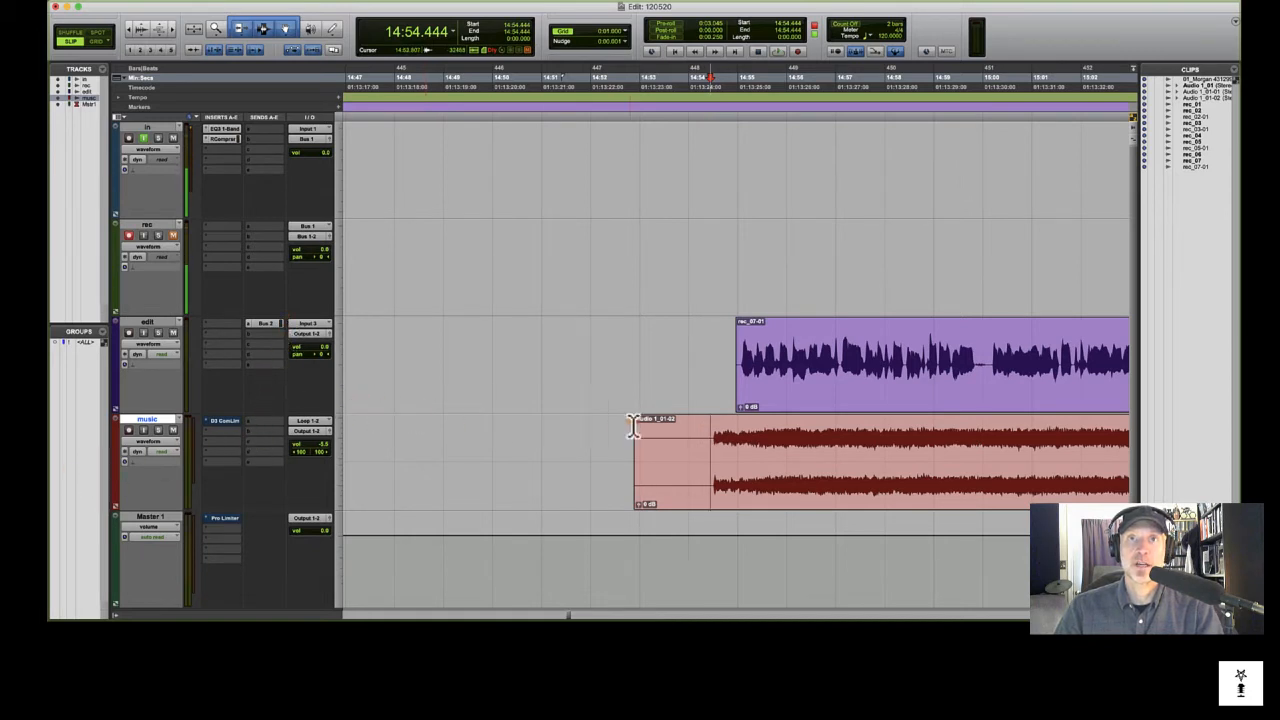
{"action": "key", "text": "space"}
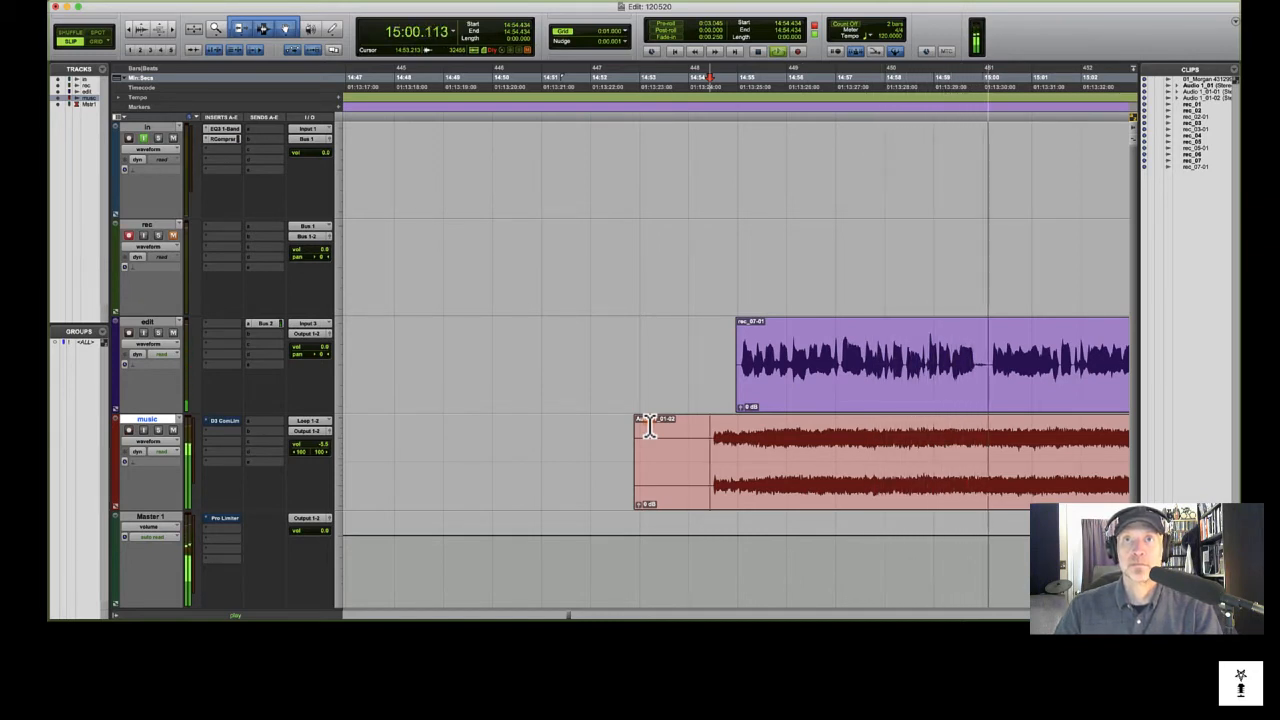
{"action": "key", "text": "space"}
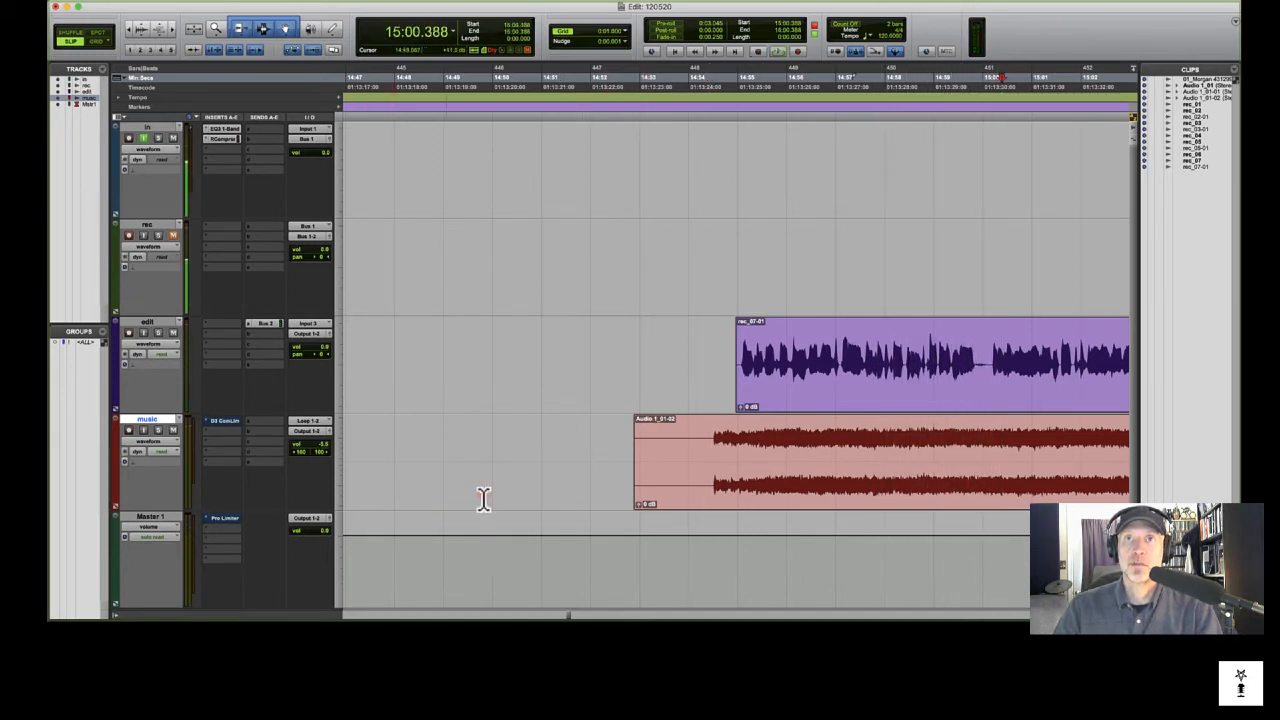
{"action": "left_click", "coordinate": [712, 438]}
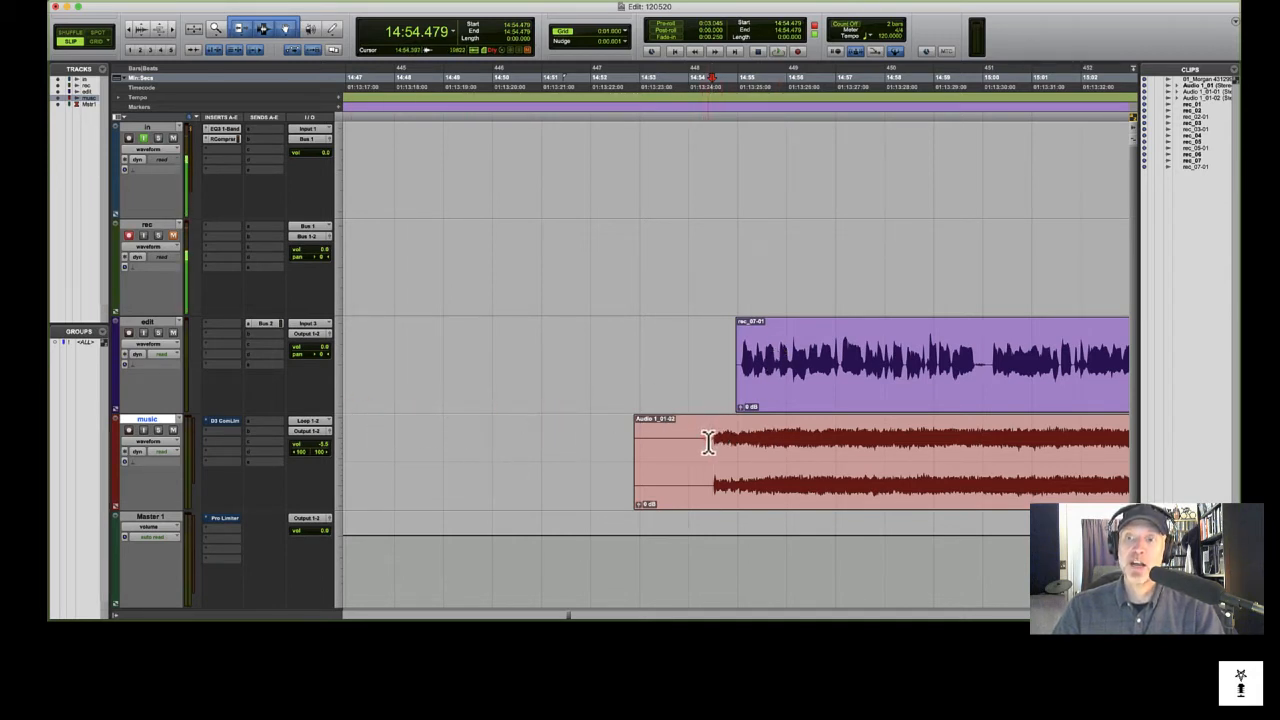
{"action": "left_click", "coordinate": [822, 352]}
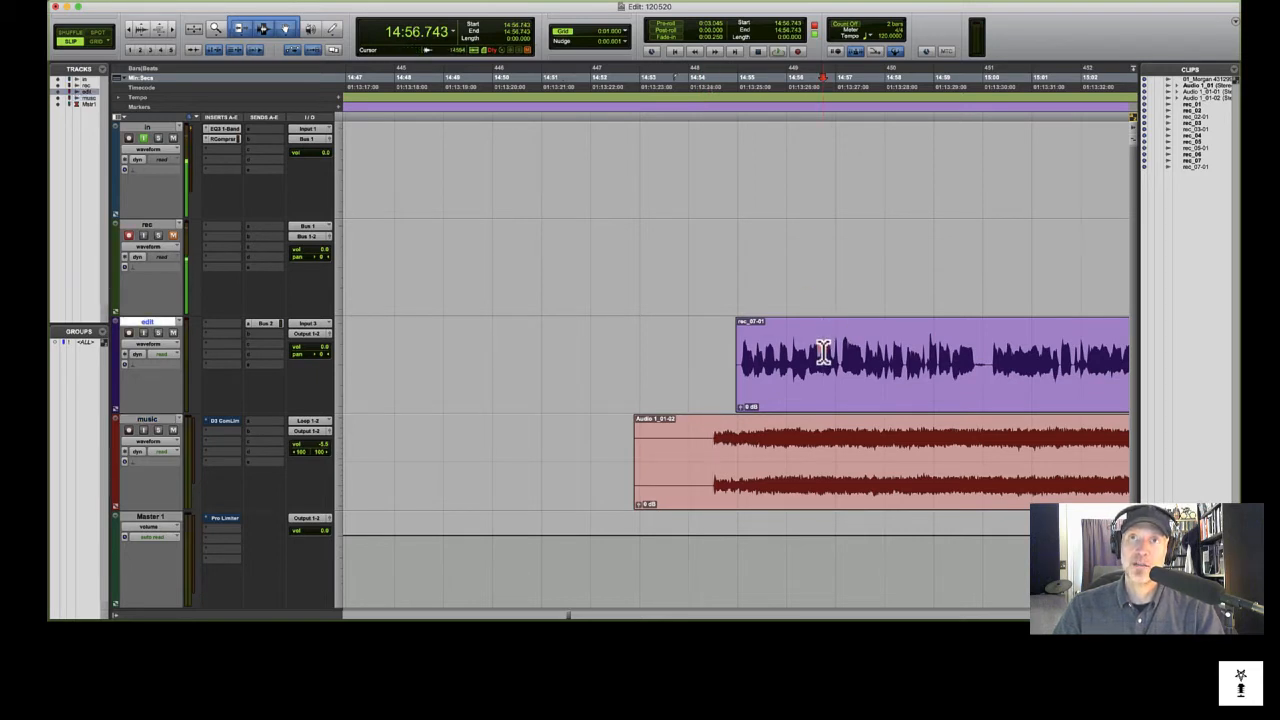
Trim the start of the music clip to 14:54.397, just before its audio begins.
{"action": "left_click_drag", "start_coordinate": [822, 352], "coordinate": [803, 398]}
{"action": "left_click_drag", "start_coordinate": [791, 449], "coordinate": [851, 450]}
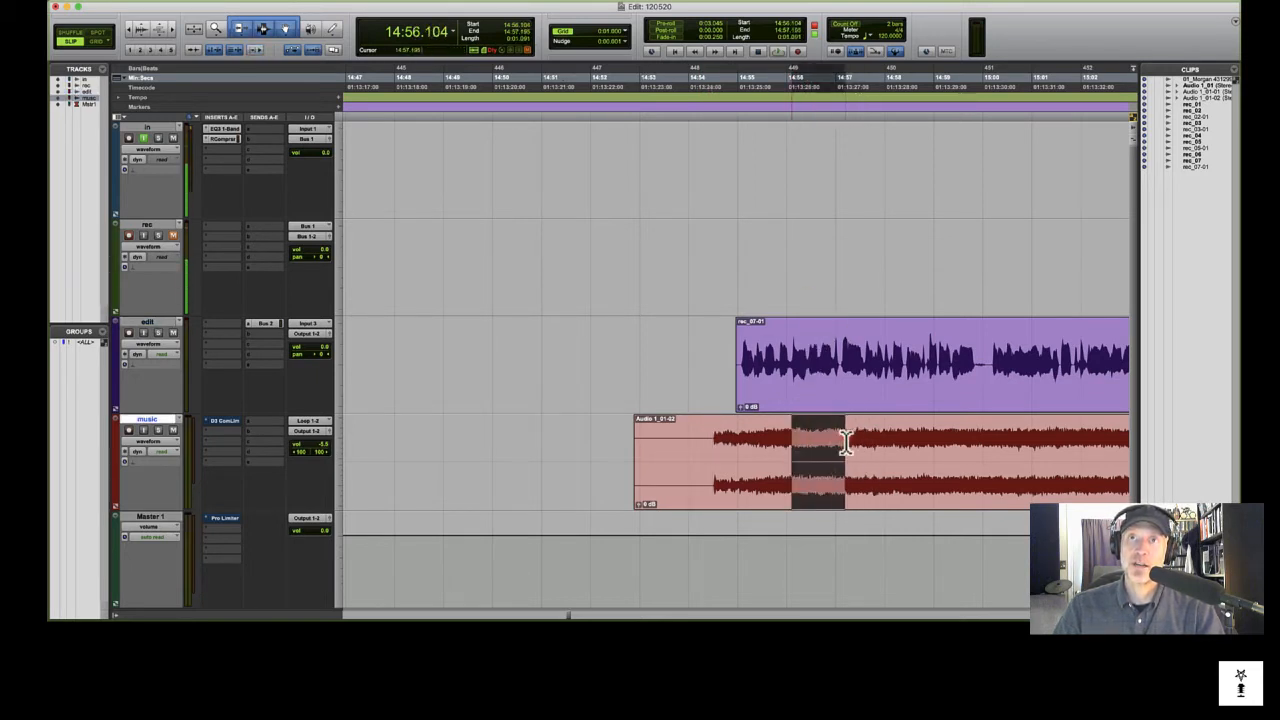
{"action": "left_click", "coordinate": [708, 435]}
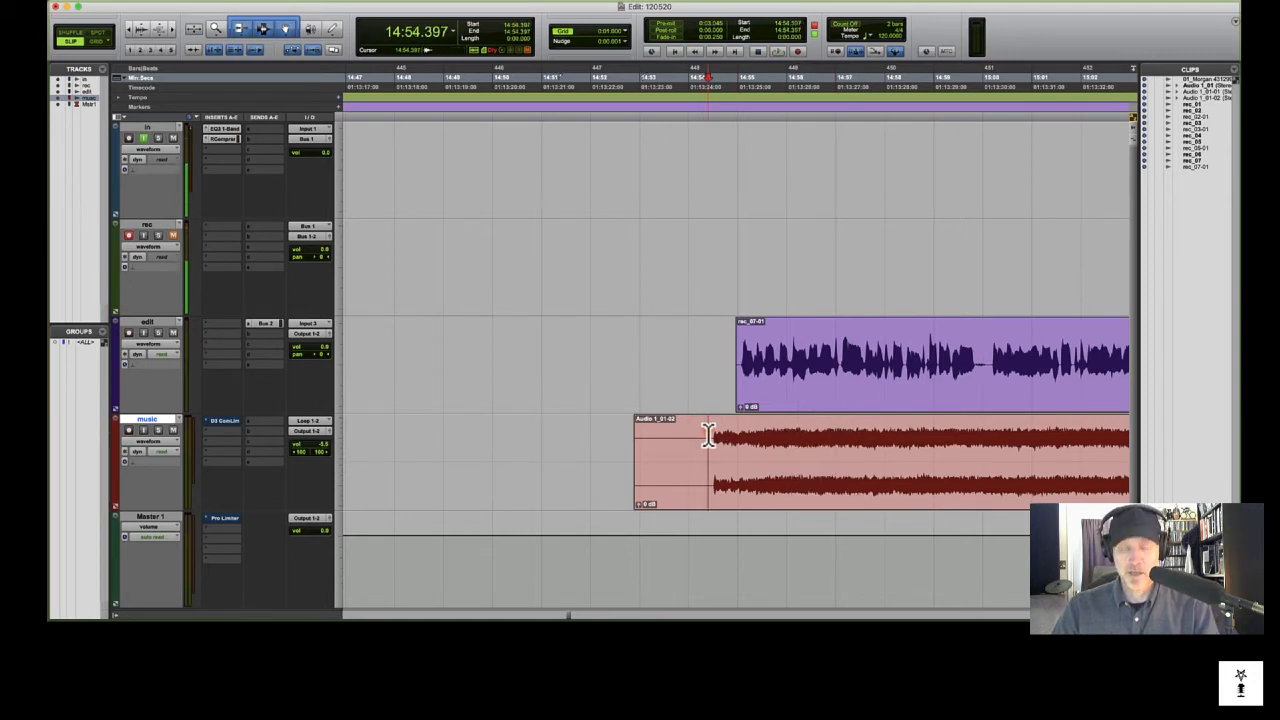
{"action": "key", "text": "a"}
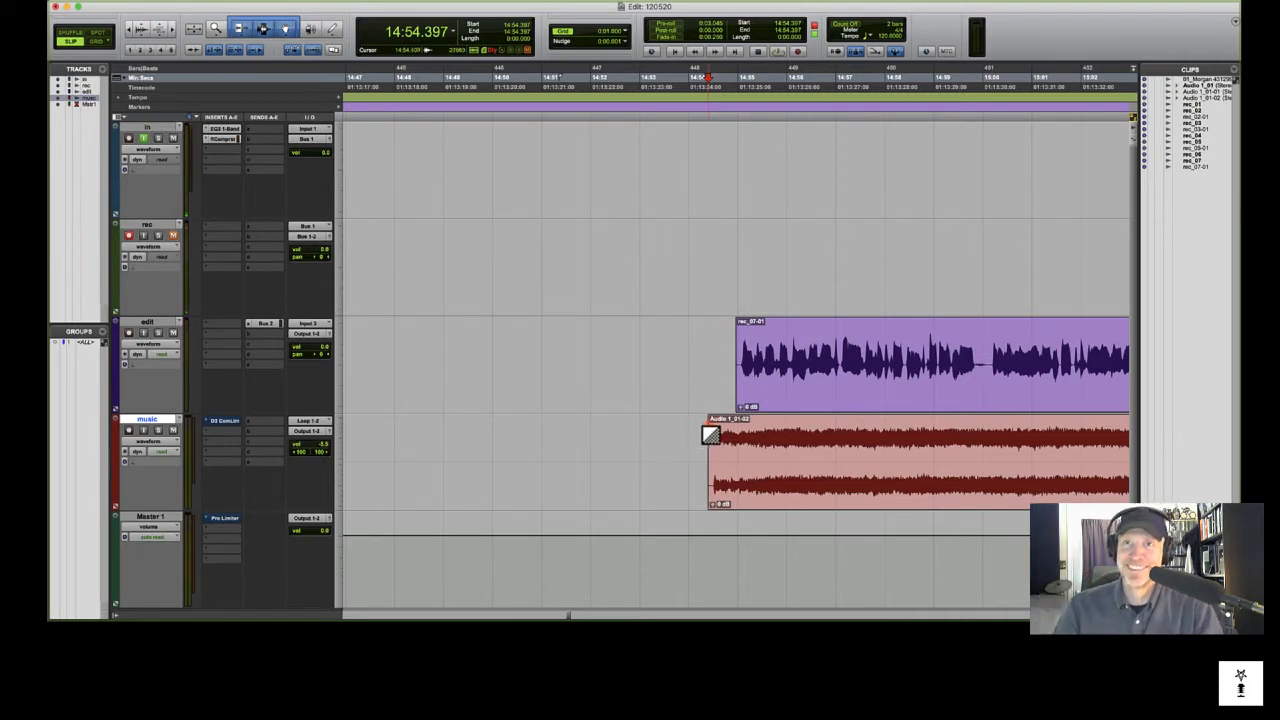
{"action": "left_click", "coordinate": [697, 440]}
{"action": "key", "text": "Tab"}
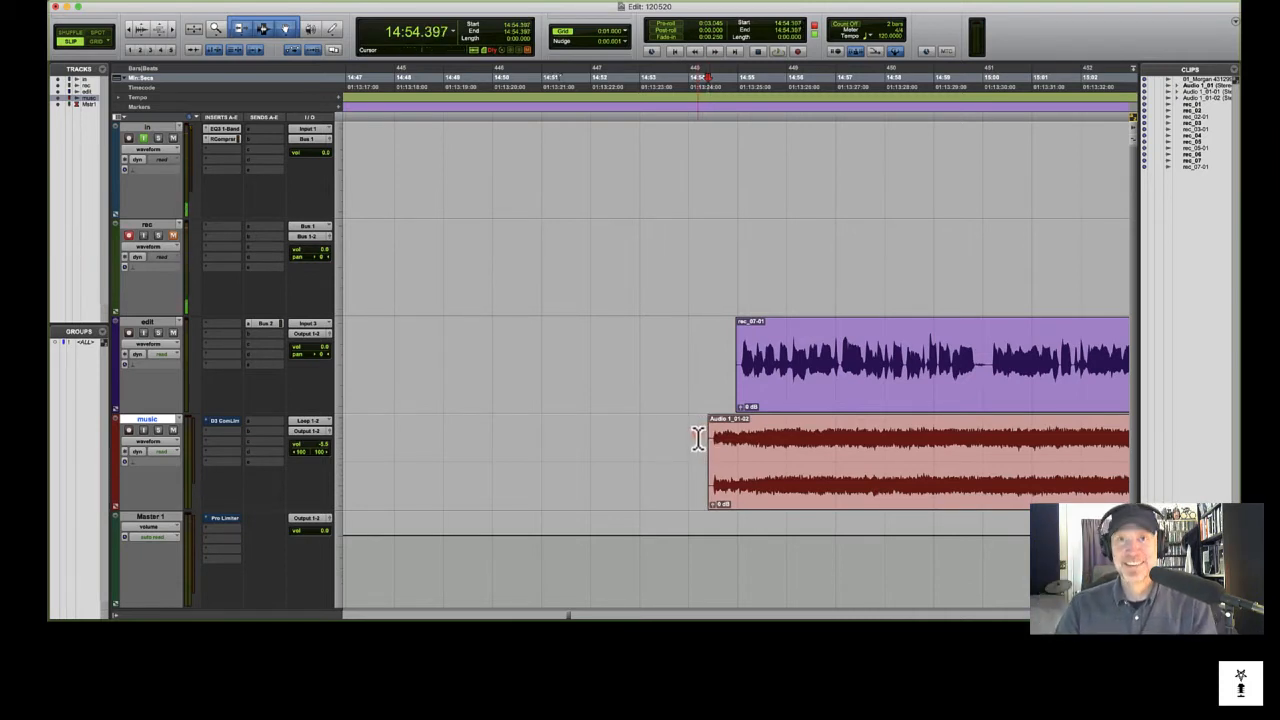
Activate the compressor on the music track, open its settings, and move its window away from the clips.
{"action": "left_click", "coordinate": [221, 420], "text": "super"}
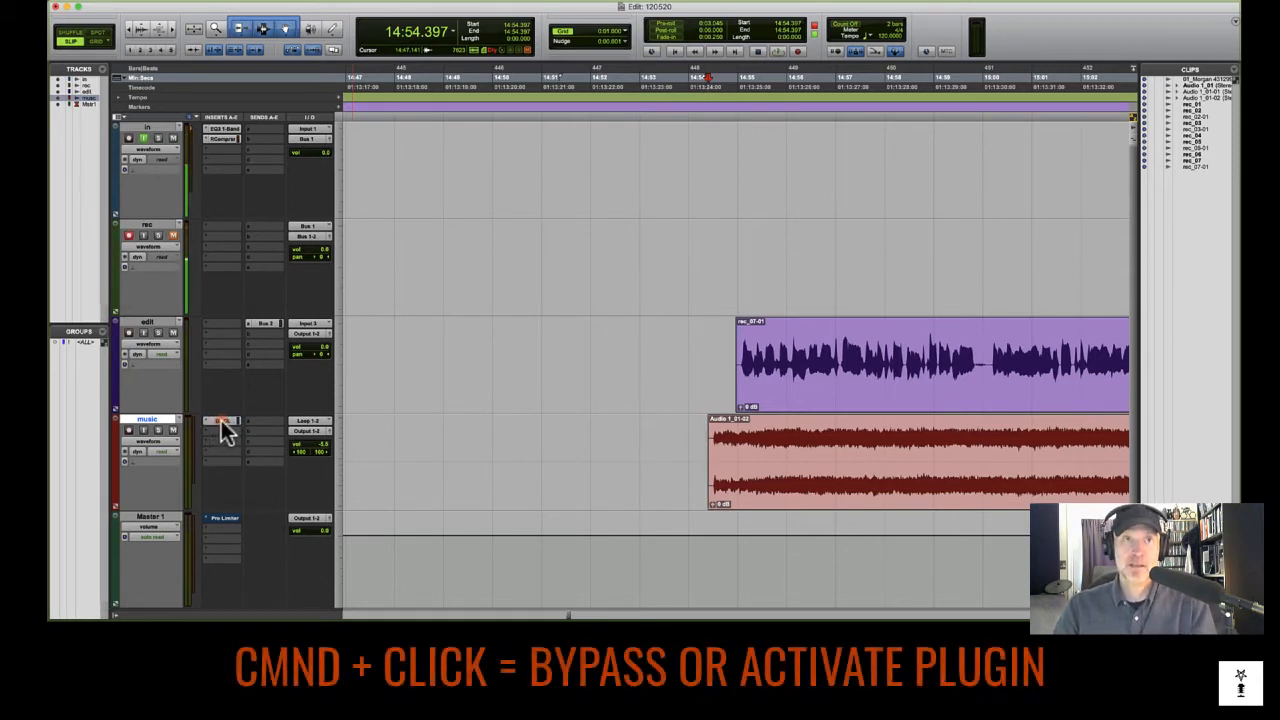
{"action": "left_click", "coordinate": [221, 420]}
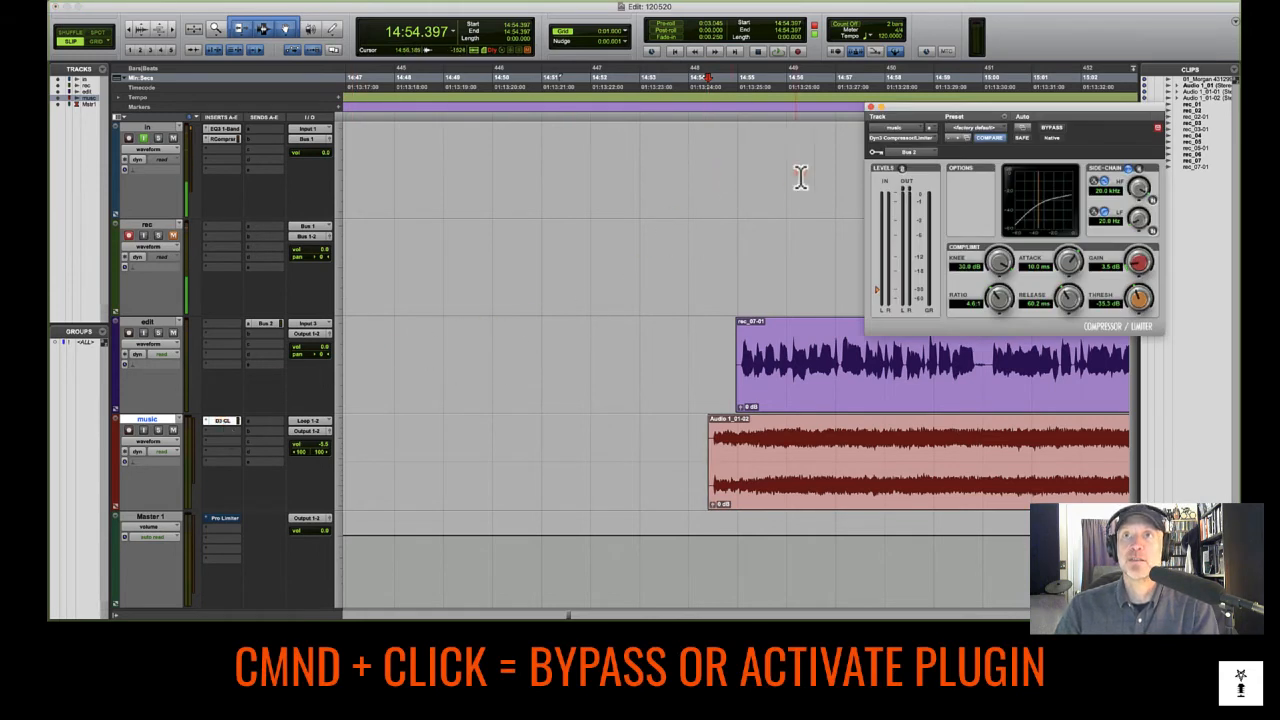
{"action": "left_click_drag", "start_coordinate": [943, 110], "coordinate": [545, 158]}
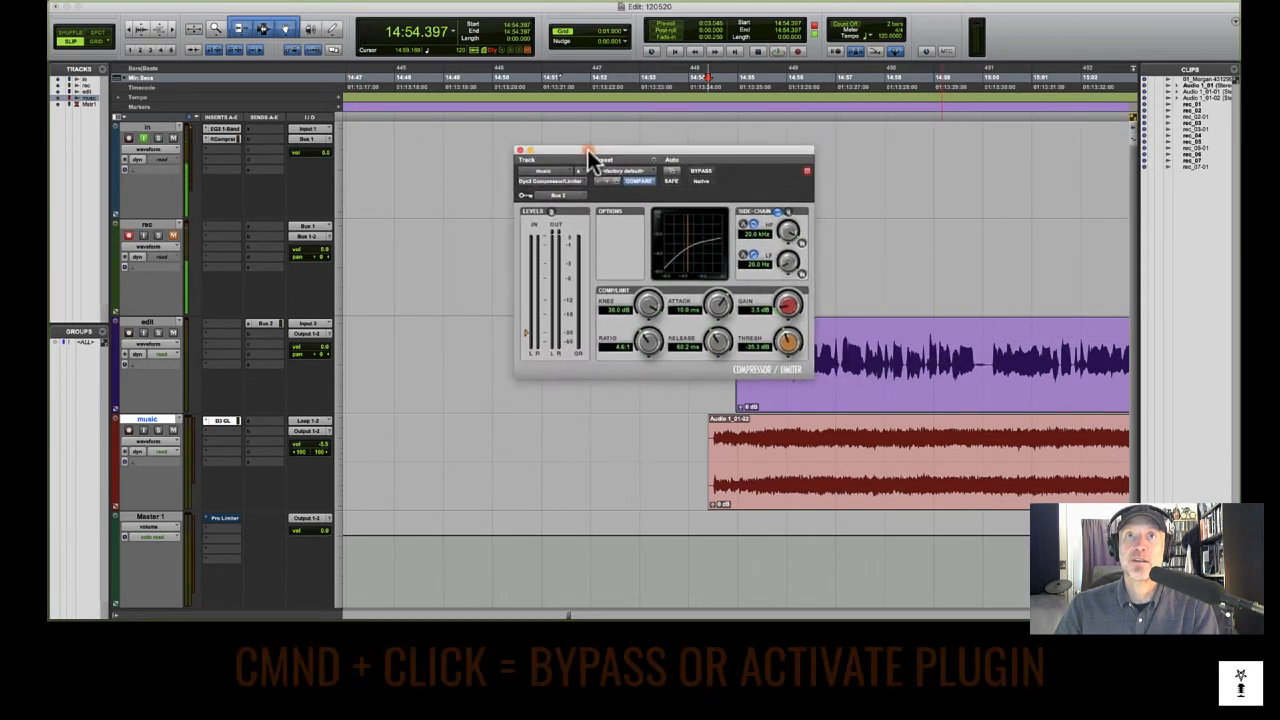
Look through the multichannel dynamics plug-ins, keep Dyn3 Compressor/Limiter (stereo) on the music track, and move its window clear of the clips.
{"action": "left_click", "coordinate": [541, 184]}
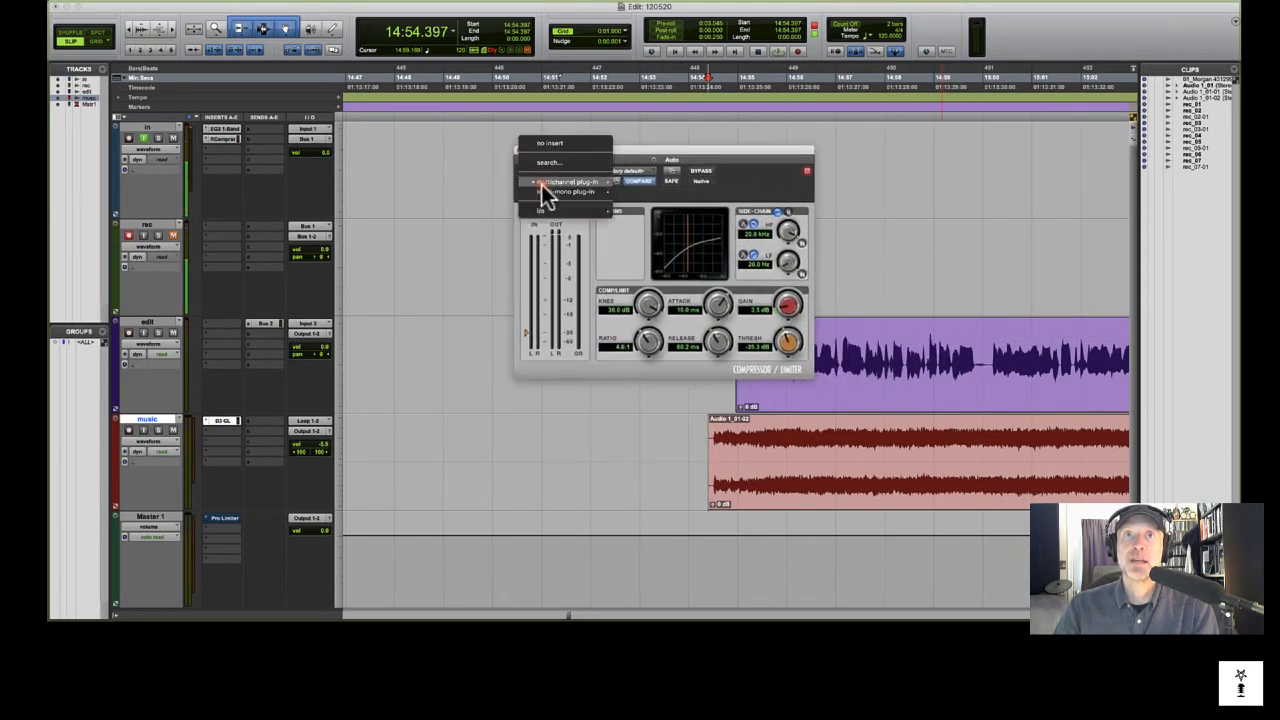
{"action": "mouse_move", "coordinate": [541, 184]}
{"action": "mouse_move", "coordinate": [643, 194]}
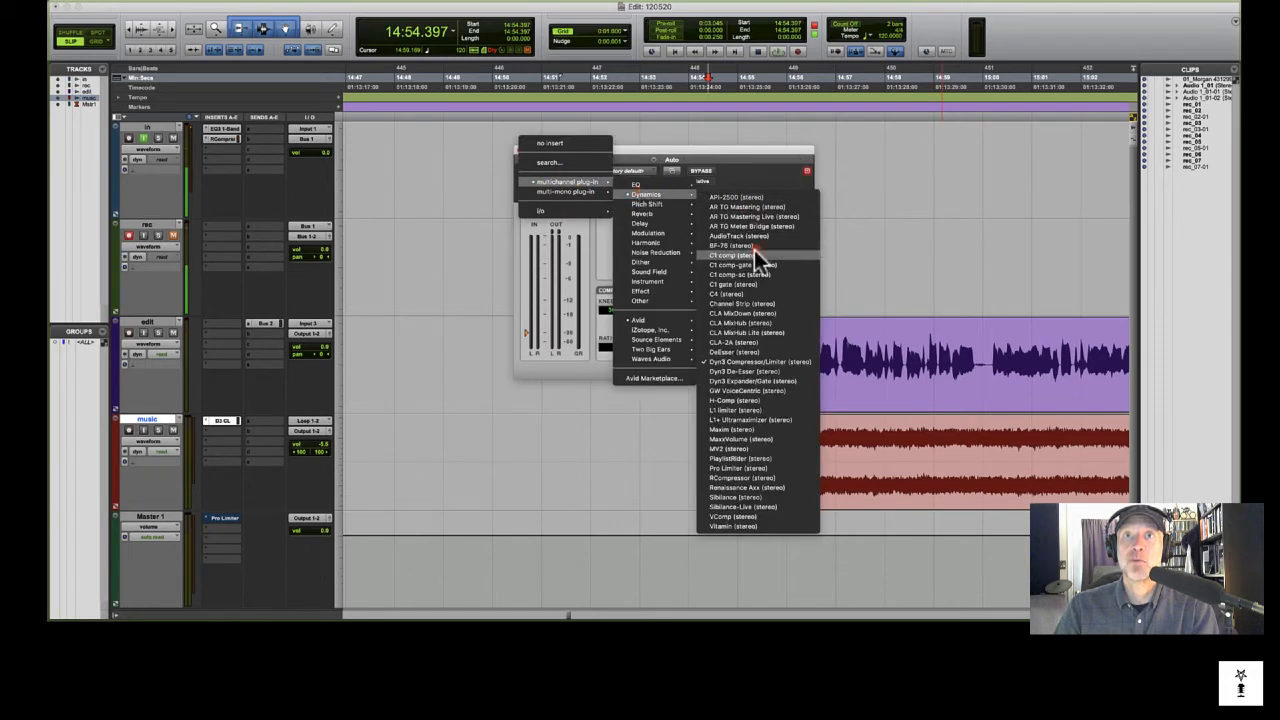
{"action": "left_click", "coordinate": [758, 362]}
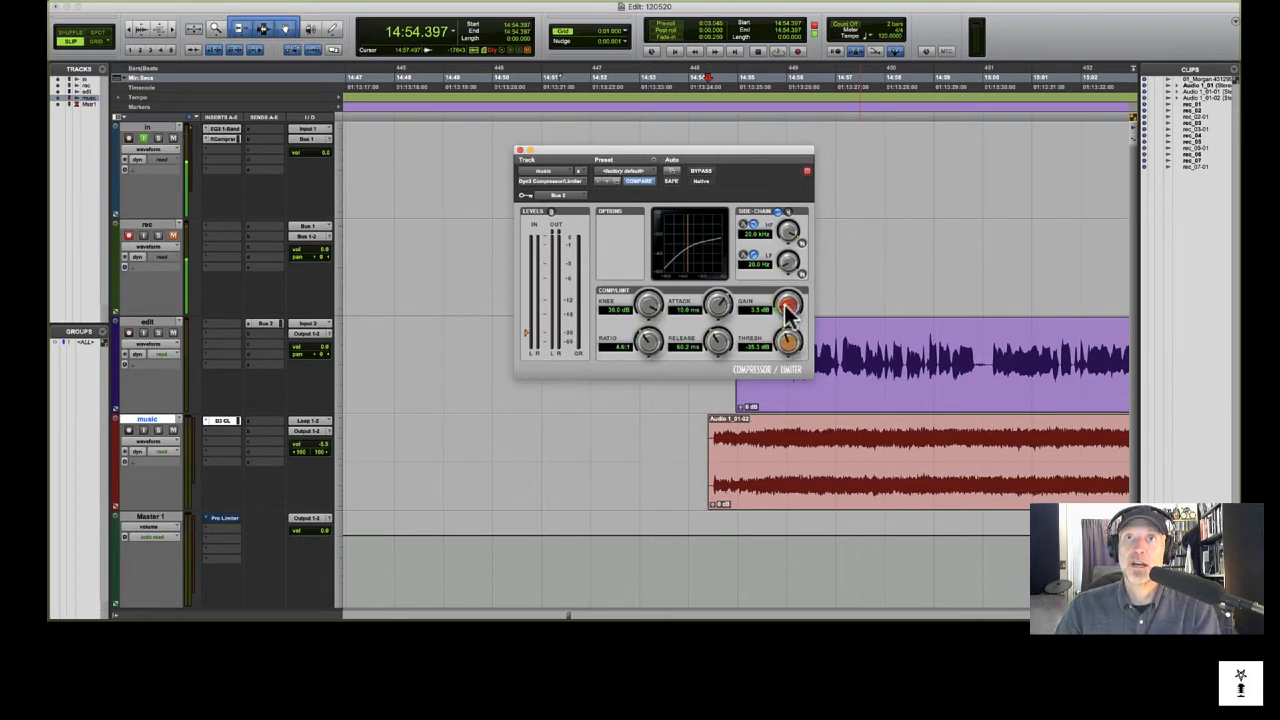
{"action": "left_click_drag", "start_coordinate": [790, 160], "coordinate": [748, 140]}
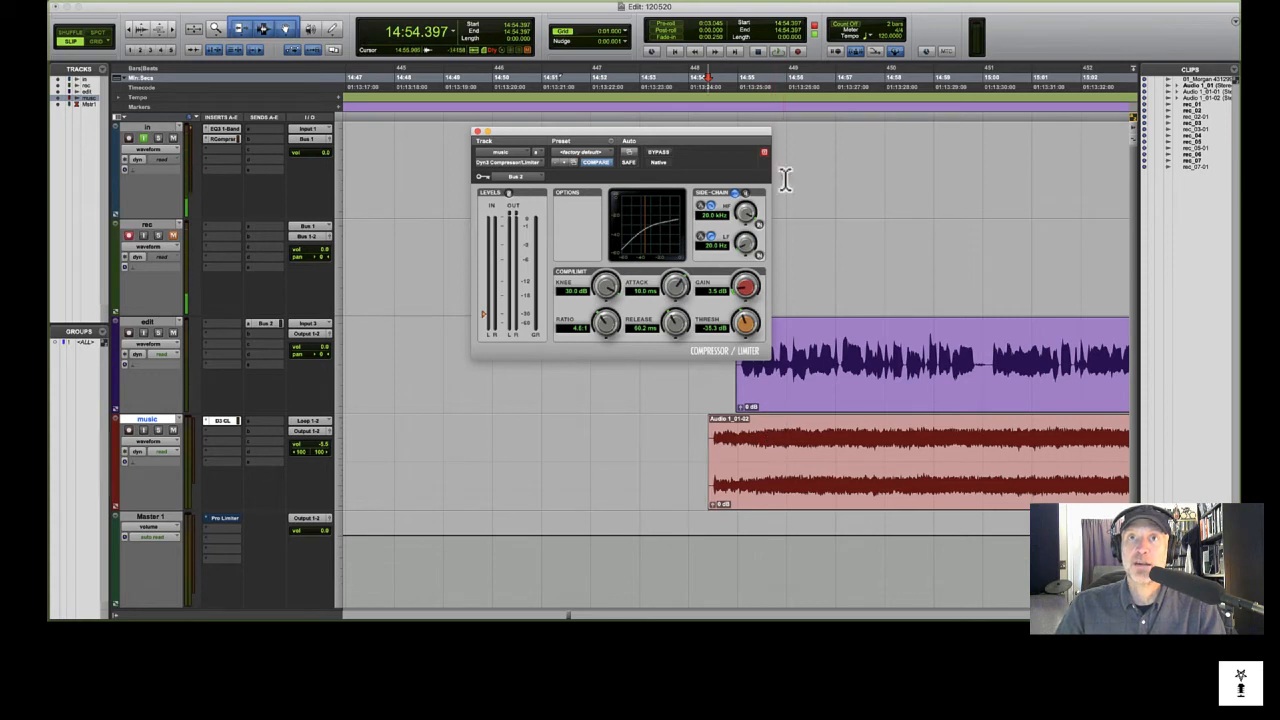
{"action": "left_click_drag", "start_coordinate": [752, 131], "coordinate": [705, 111]}
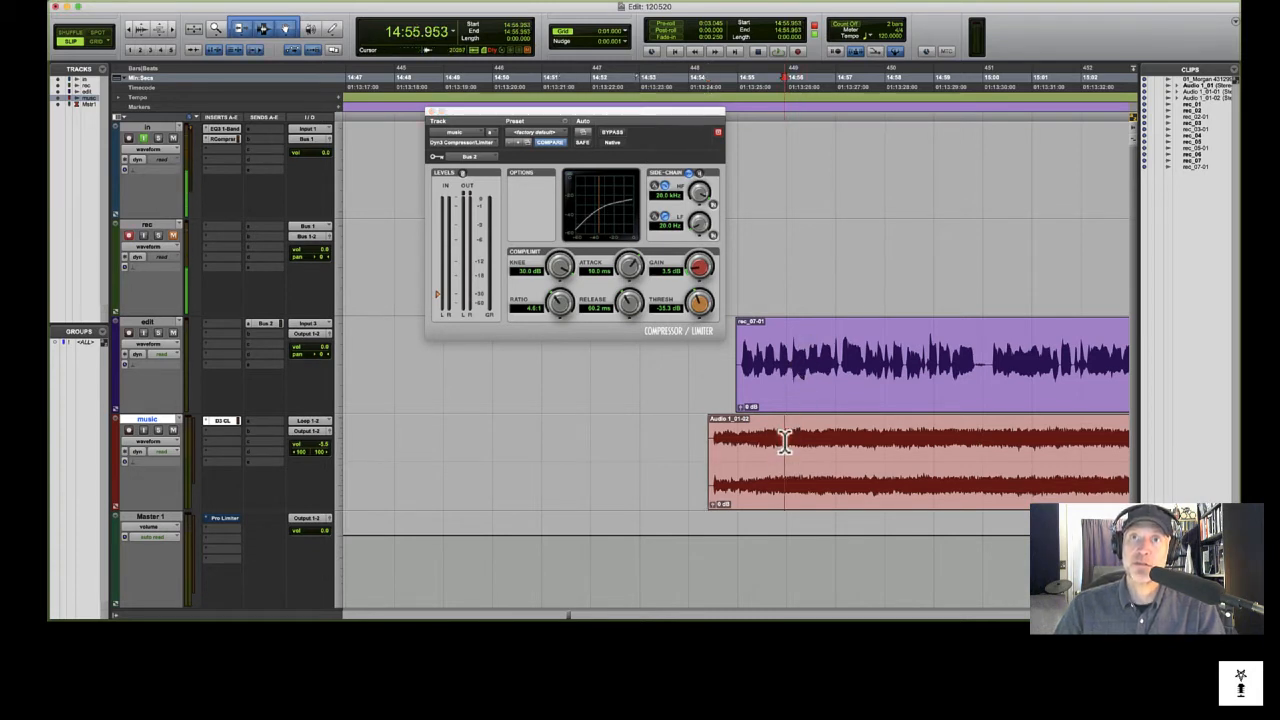
Check the music compressor's key input assignment, keeping Bus 2 (Mono).
{"action": "left_click_drag", "start_coordinate": [783, 436], "coordinate": [859, 440]}
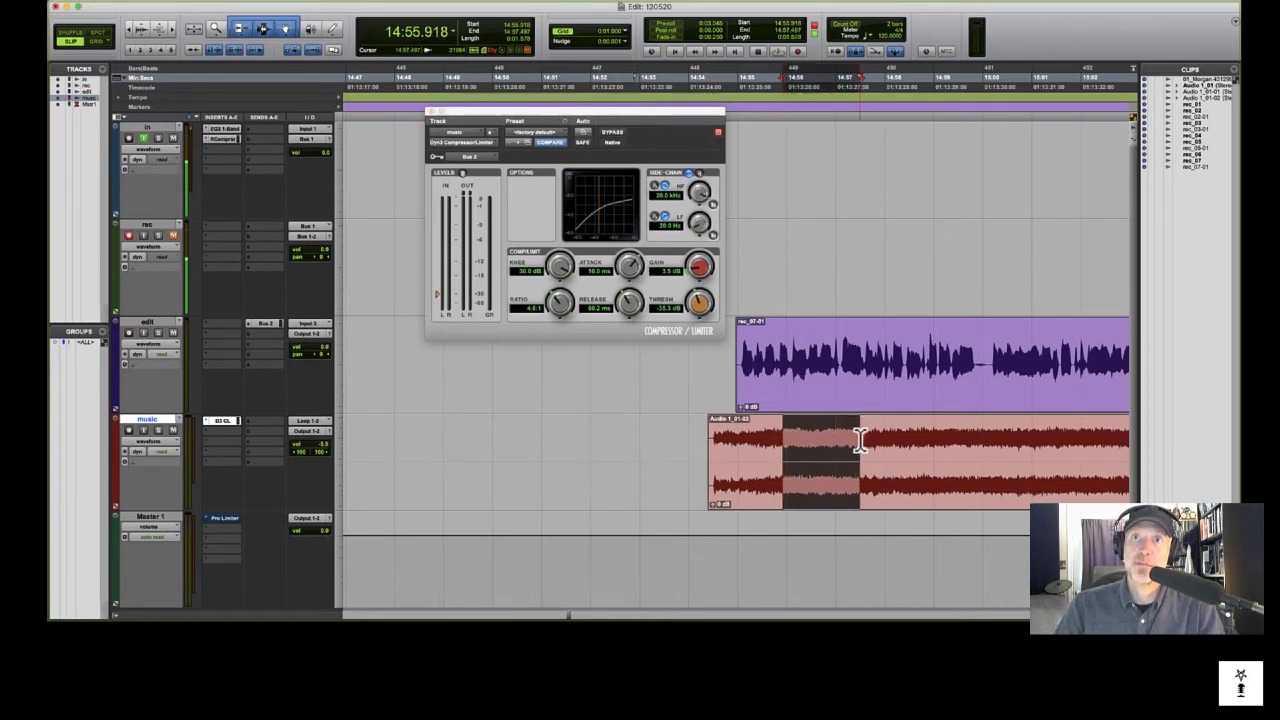
{"action": "left_click", "coordinate": [768, 432]}
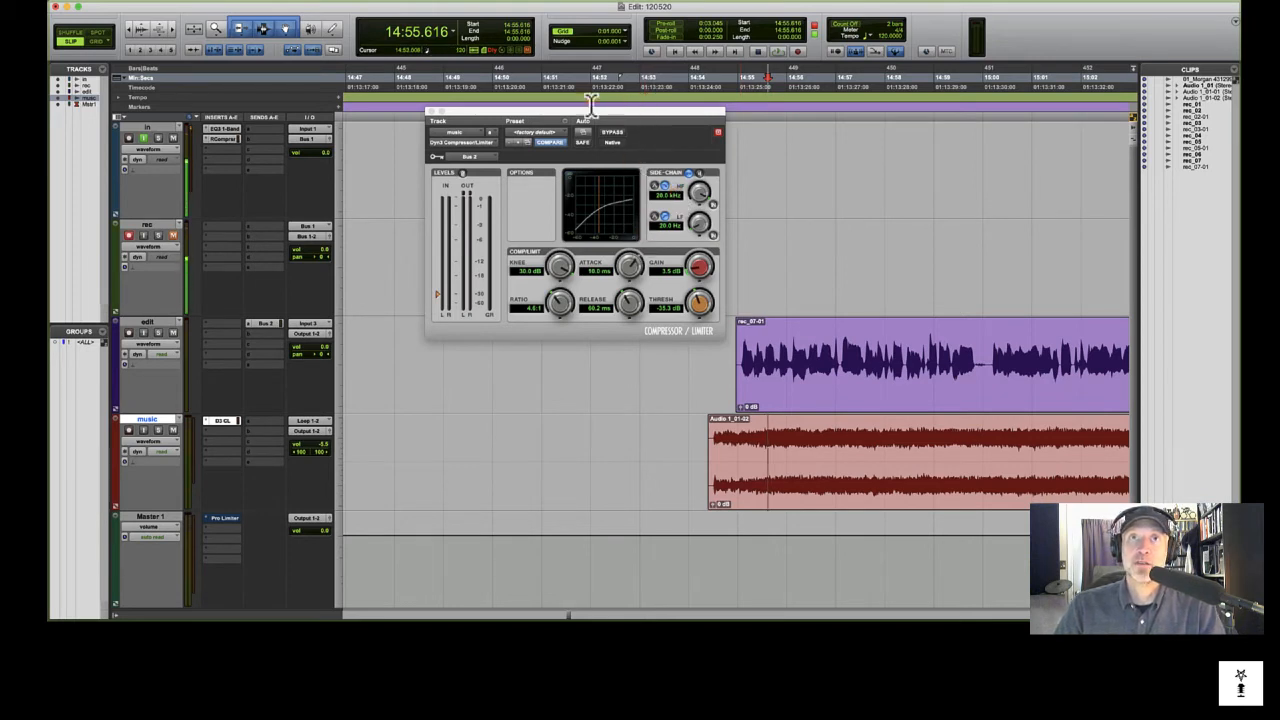
{"action": "left_click", "coordinate": [432, 158]}
{"action": "left_click", "coordinate": [476, 158]}
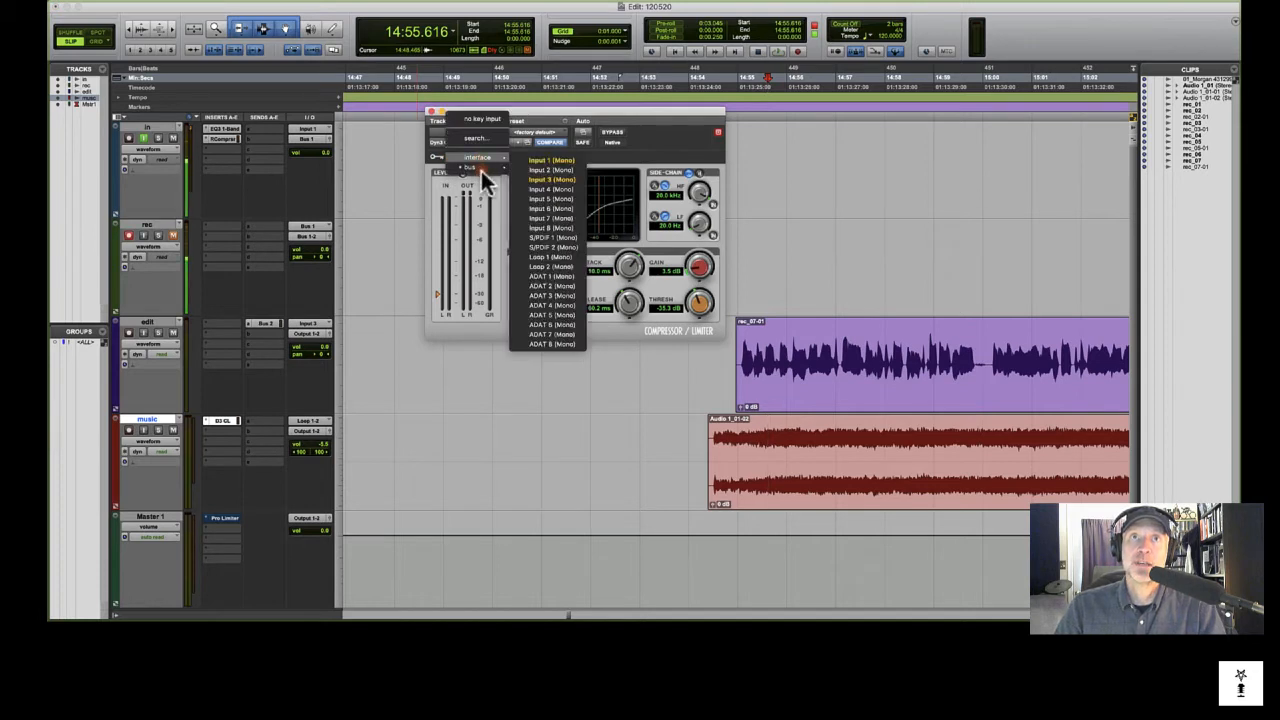
{"action": "mouse_move", "coordinate": [482, 166]}
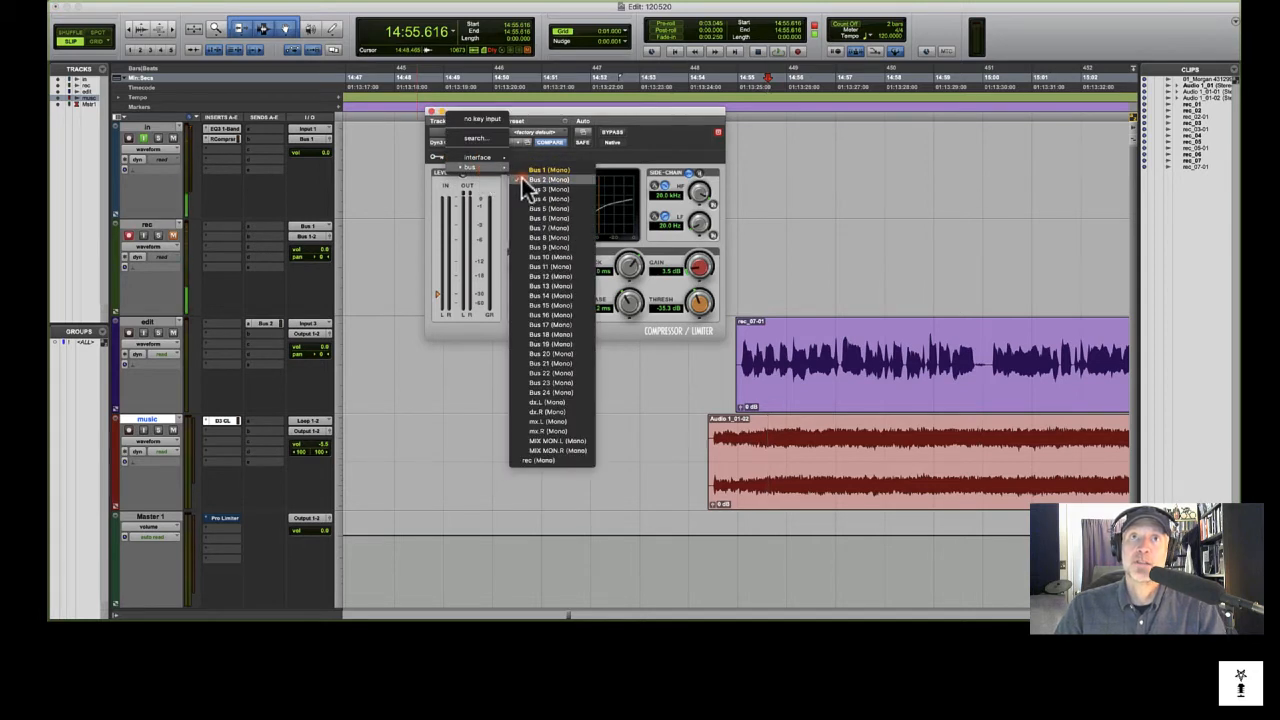
{"action": "left_click", "coordinate": [530, 179]}
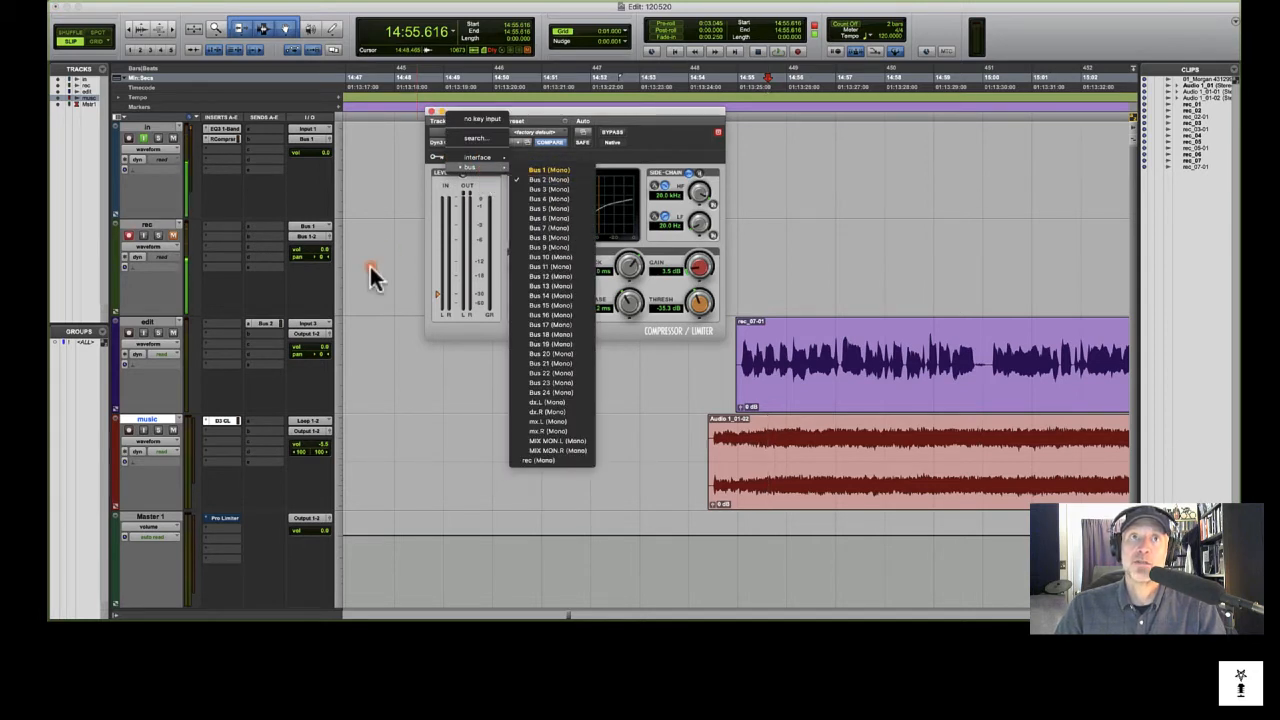
Open the "edit" track's Bus 2 send and check its bus assignment.
{"action": "left_click", "coordinate": [266, 322]}
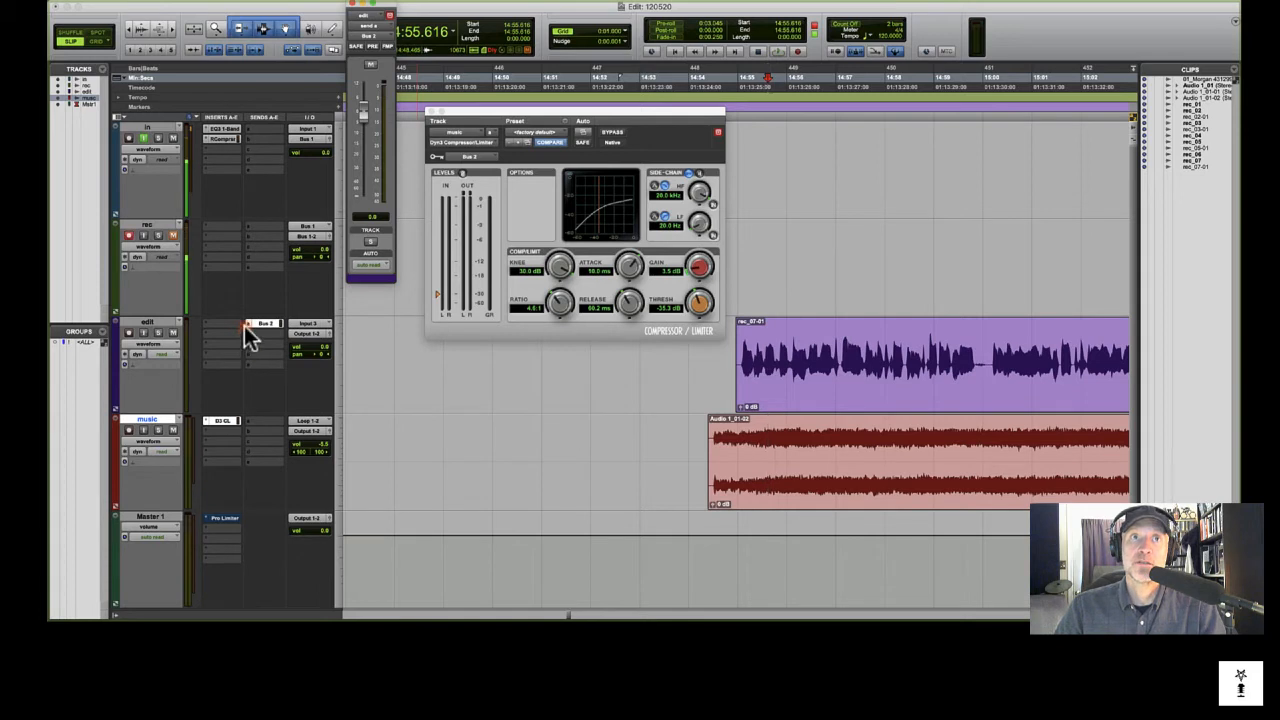
{"action": "left_click", "coordinate": [245, 325]}
{"action": "mouse_move", "coordinate": [277, 332]}
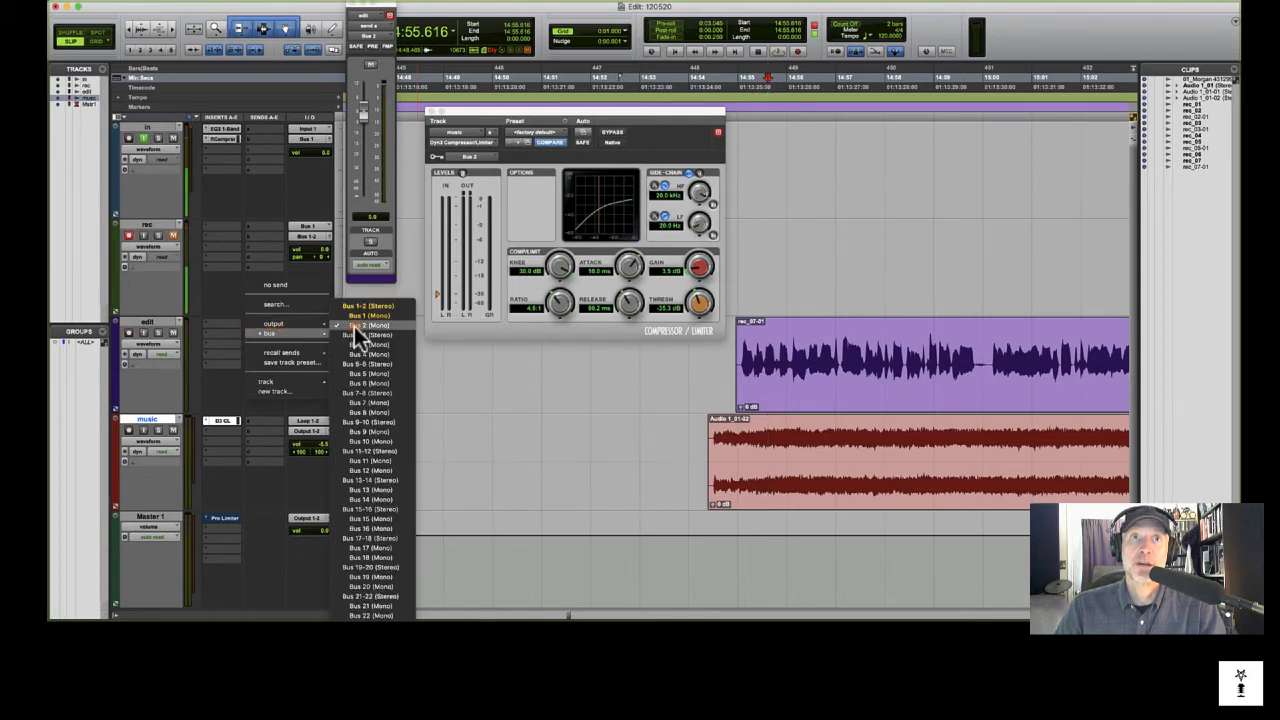
{"action": "left_click", "coordinate": [214, 342]}
{"action": "left_click", "coordinate": [210, 335]}
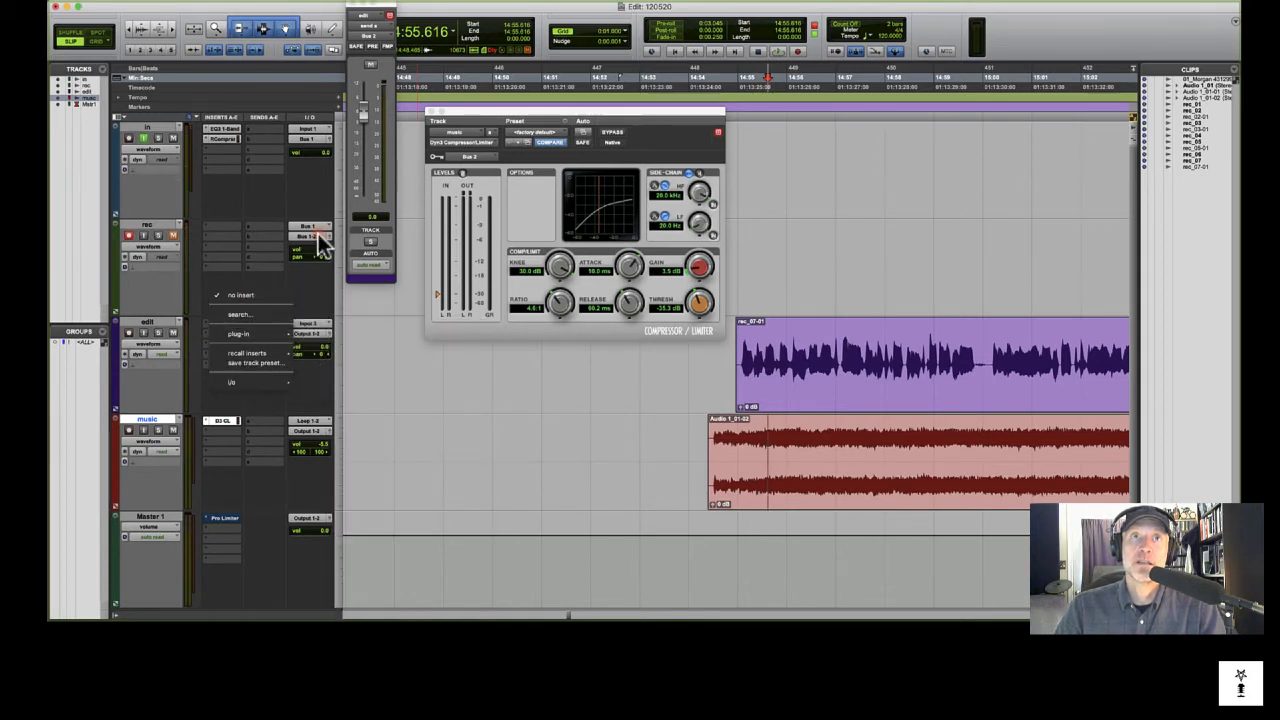
{"action": "left_click", "coordinate": [417, 139]}
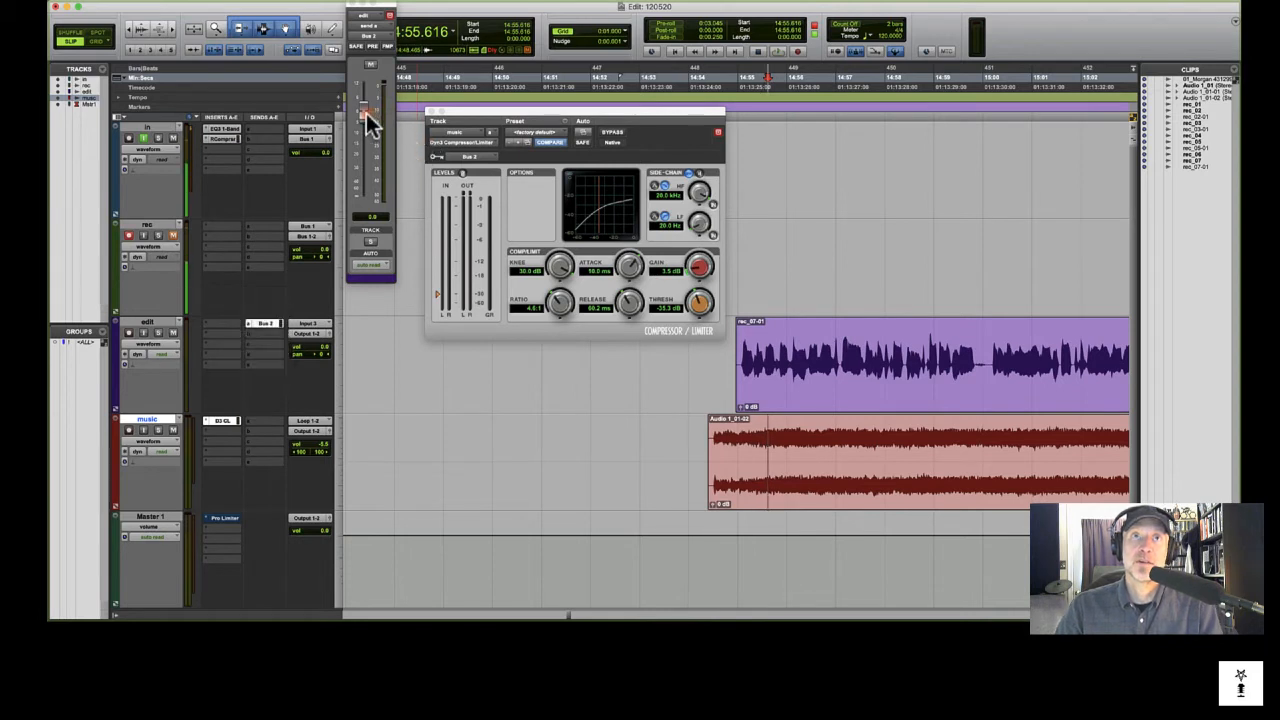
Try pulling the Bus 2 send level all the way down, return it to its original level, and close the send window.
{"action": "left_click_drag", "start_coordinate": [363, 111], "coordinate": [368, 207]}
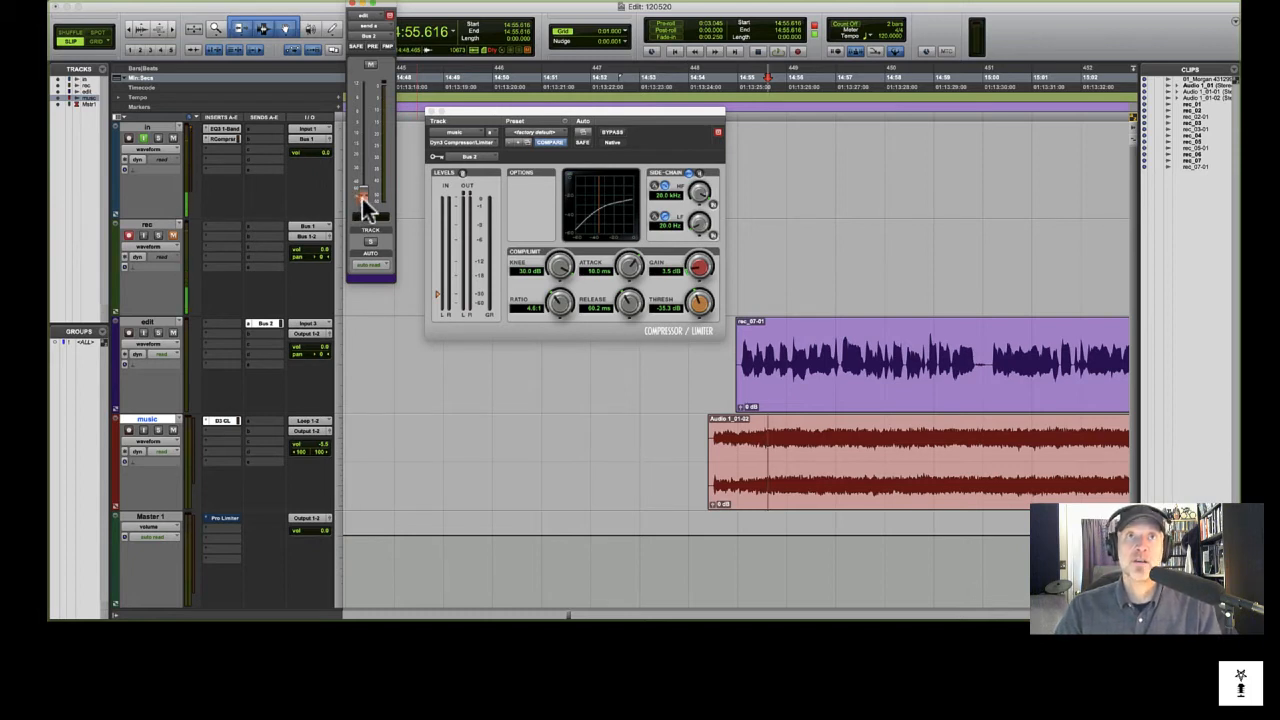
{"action": "left_click_drag", "start_coordinate": [366, 202], "coordinate": [369, 108]}
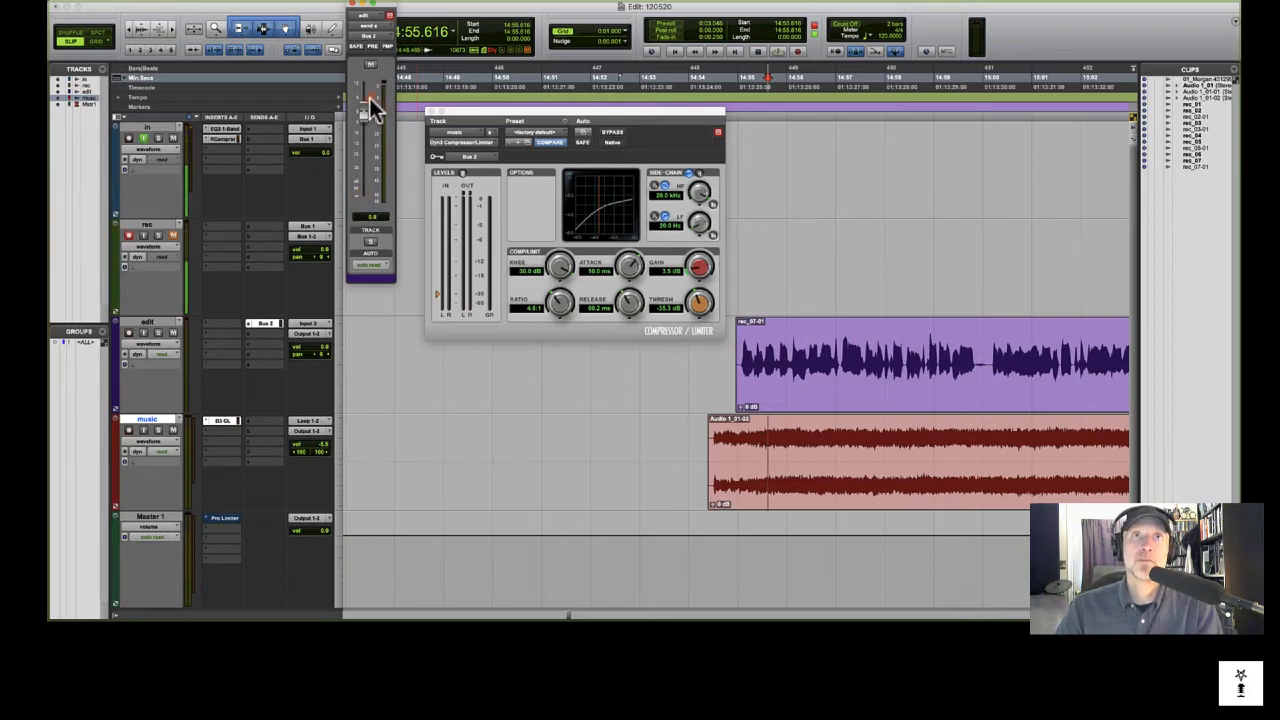
{"action": "left_click", "coordinate": [352, 11]}
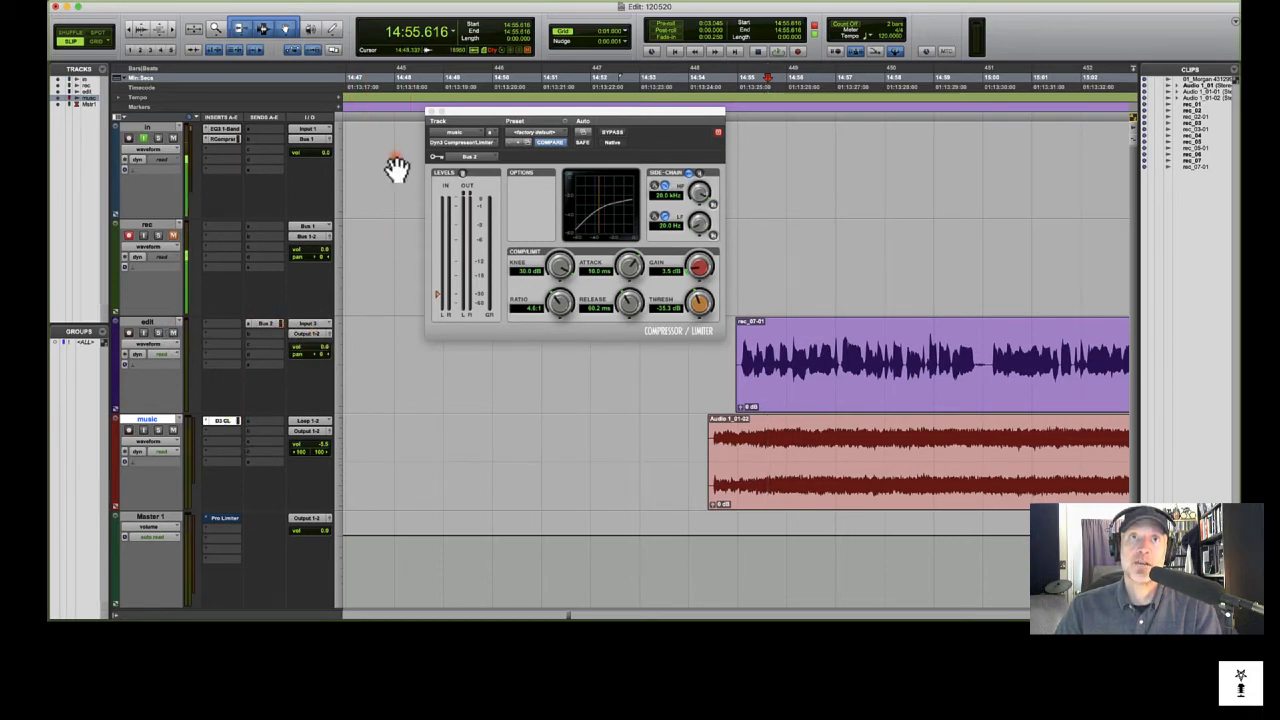
Review the compressor's key input choices and its external key setting in the side-chain section.
{"action": "left_click", "coordinate": [476, 157]}
{"action": "mouse_move", "coordinate": [476, 157]}
{"action": "left_click", "coordinate": [632, 147]}
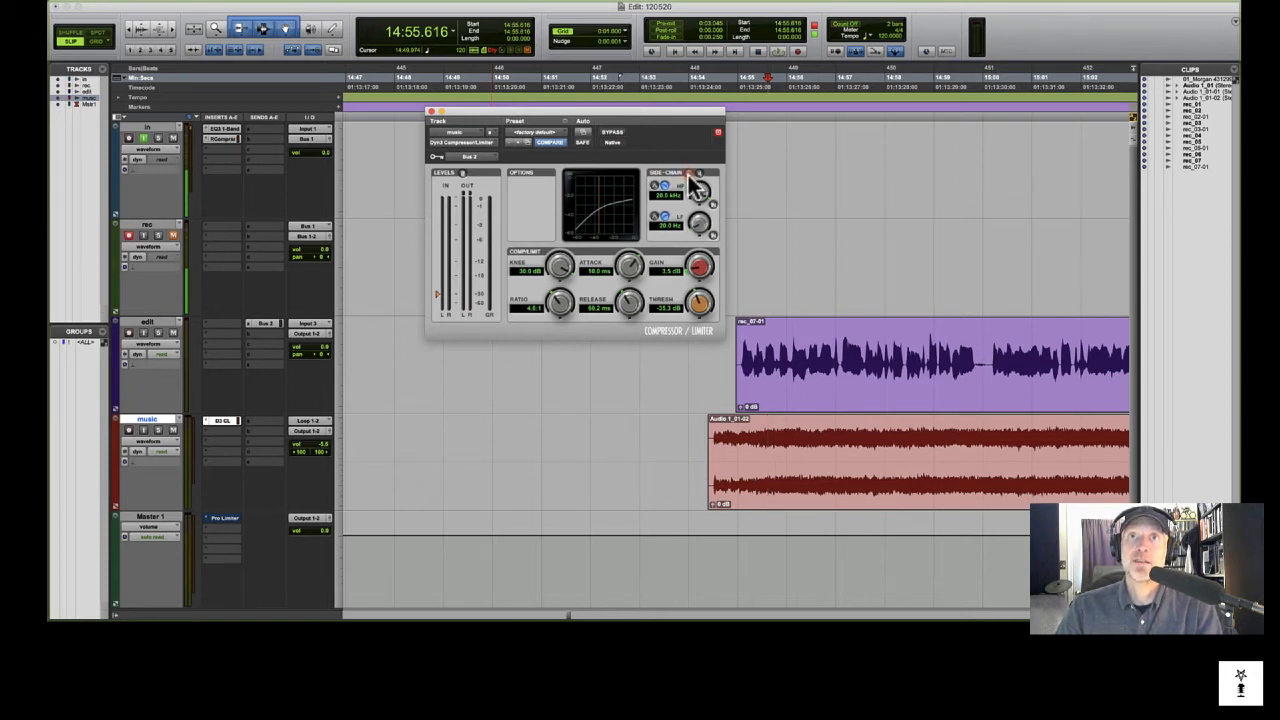
{"action": "left_click", "coordinate": [687, 172]}
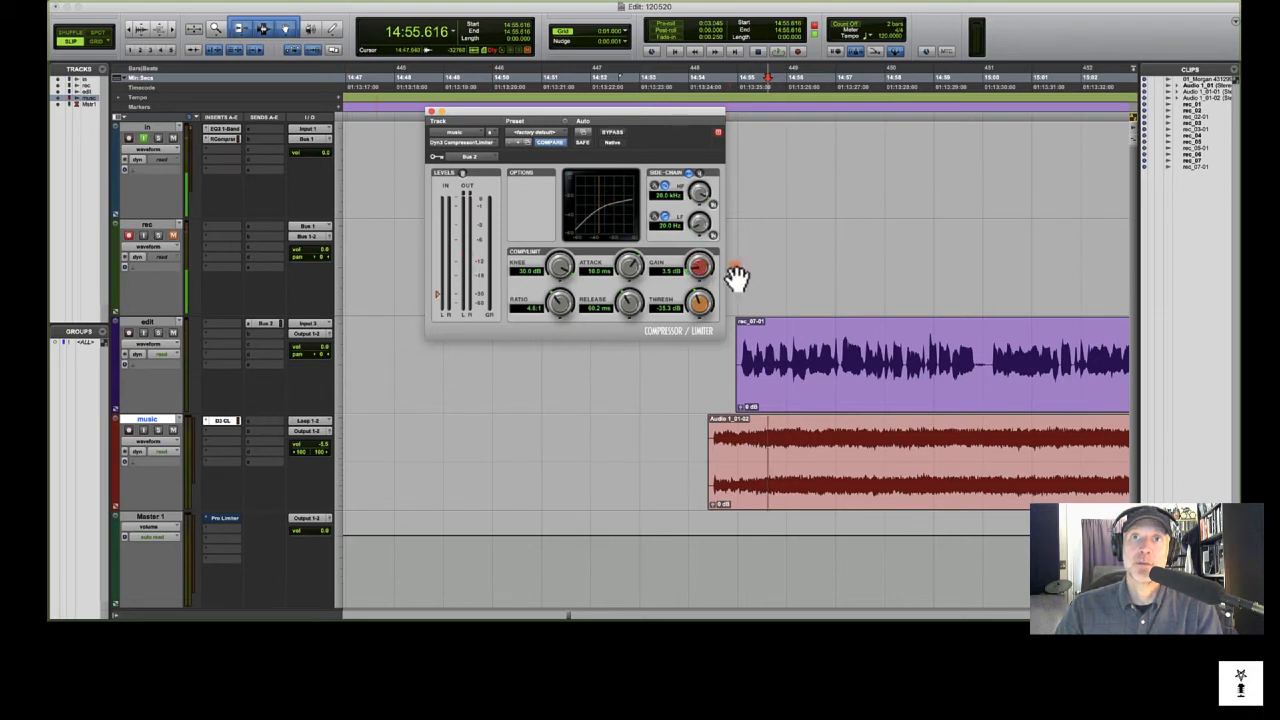
Play the voice and music together from the music clip's start with the side-chained compressor active.
{"action": "left_click", "coordinate": [877, 399]}
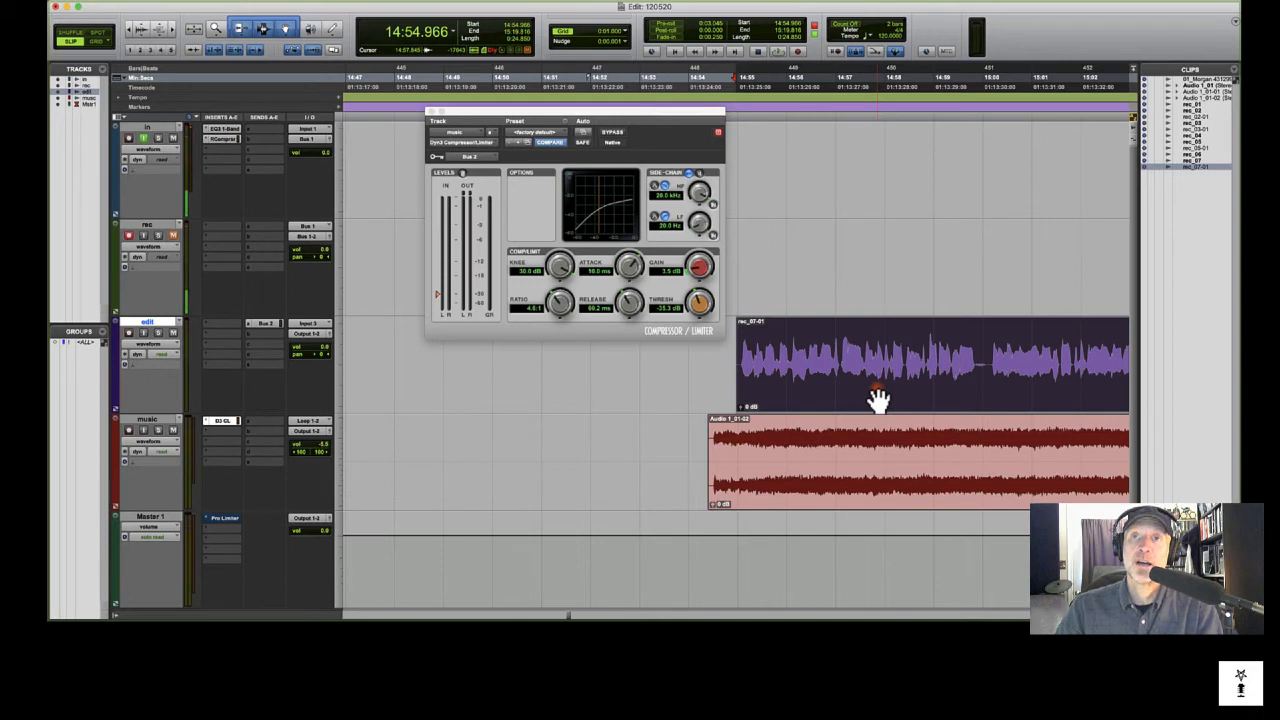
{"action": "left_click", "coordinate": [848, 454]}
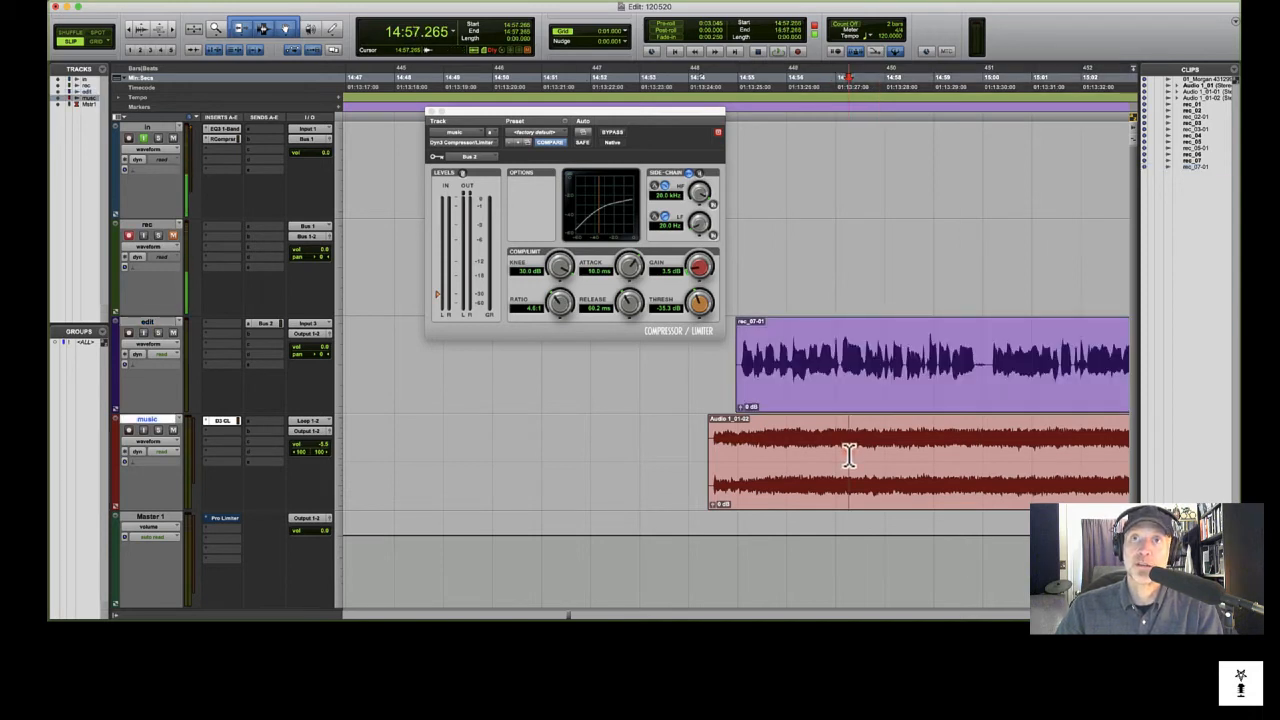
{"action": "left_click", "coordinate": [843, 410]}
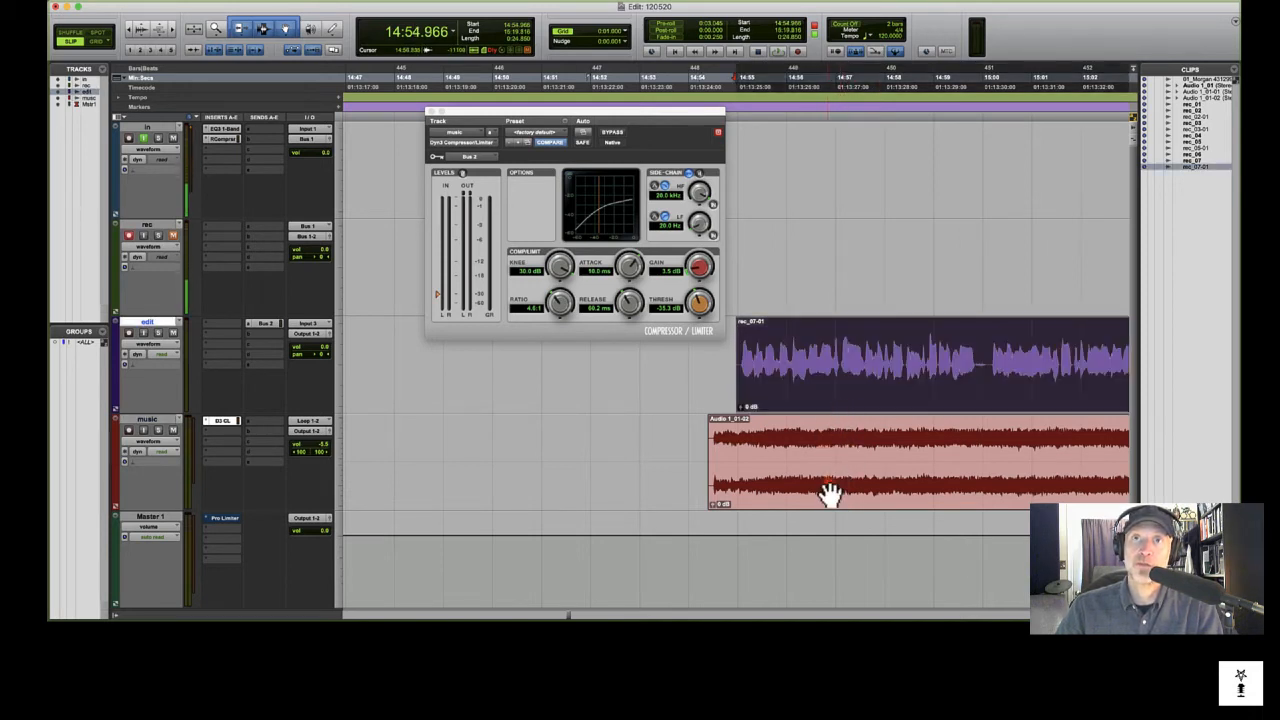
{"action": "left_click", "coordinate": [834, 498]}
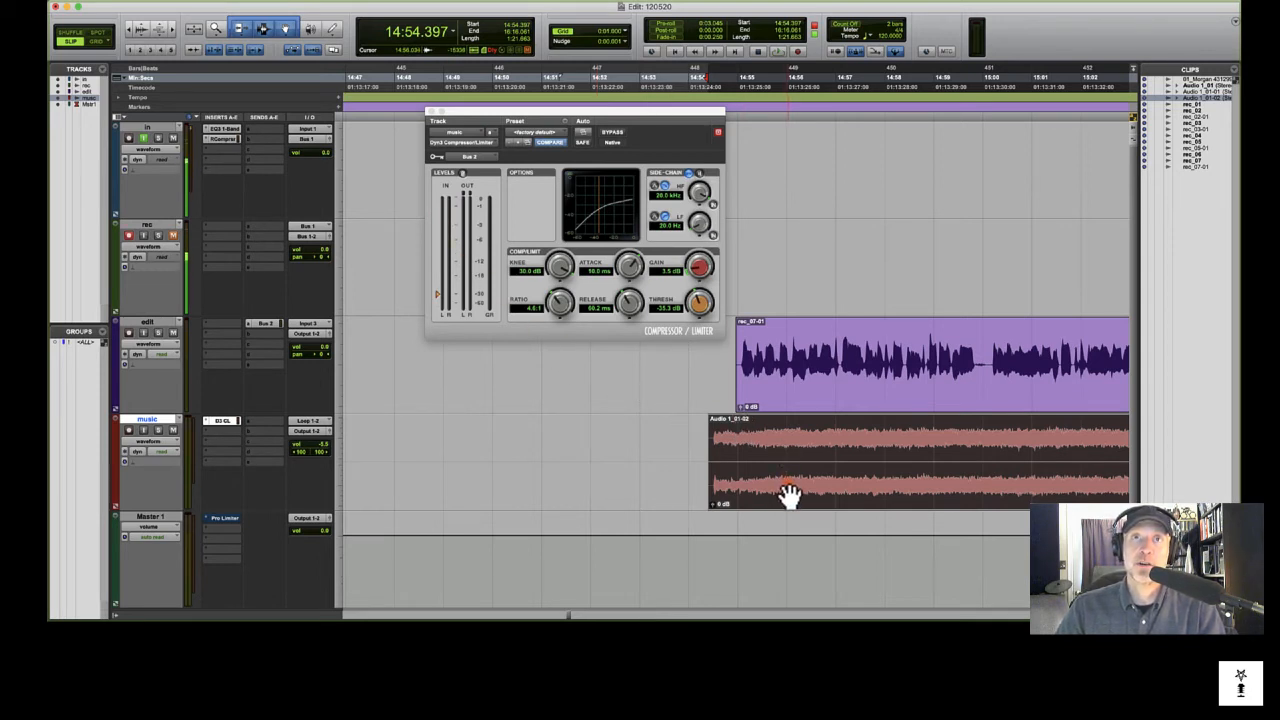
{"action": "key", "text": "space"}
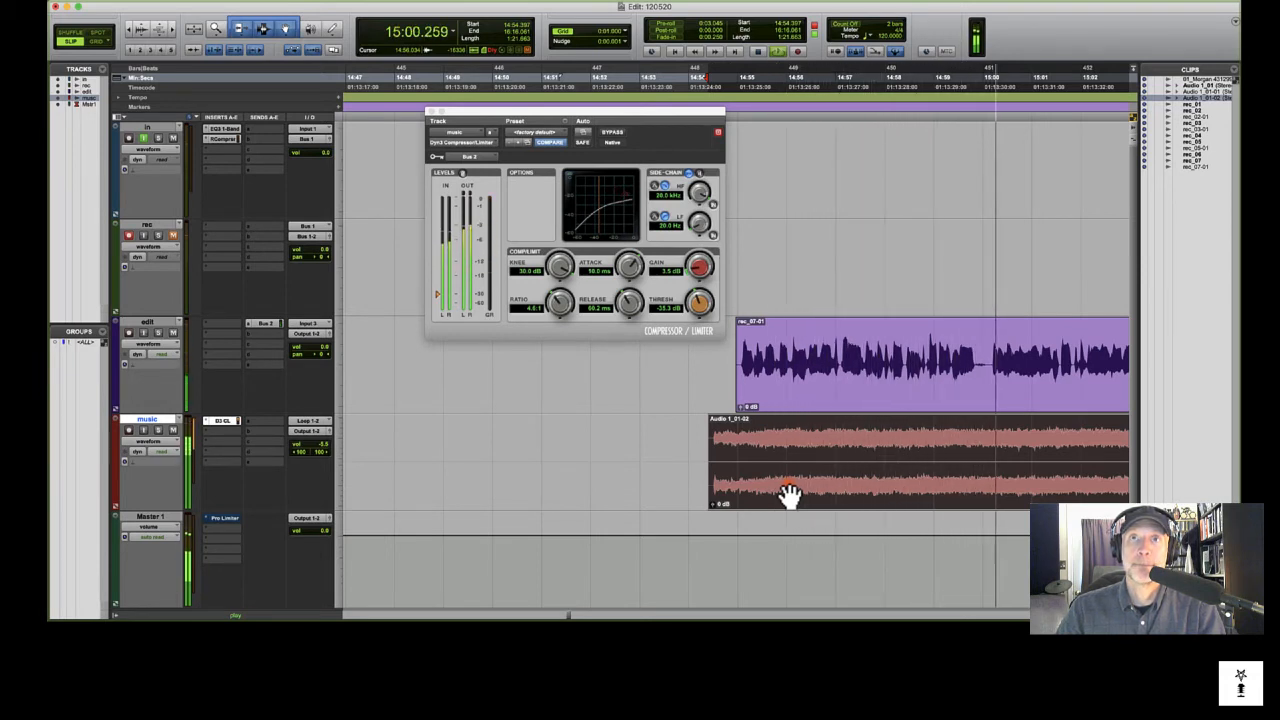
{"action": "left_click", "coordinate": [789, 492]}
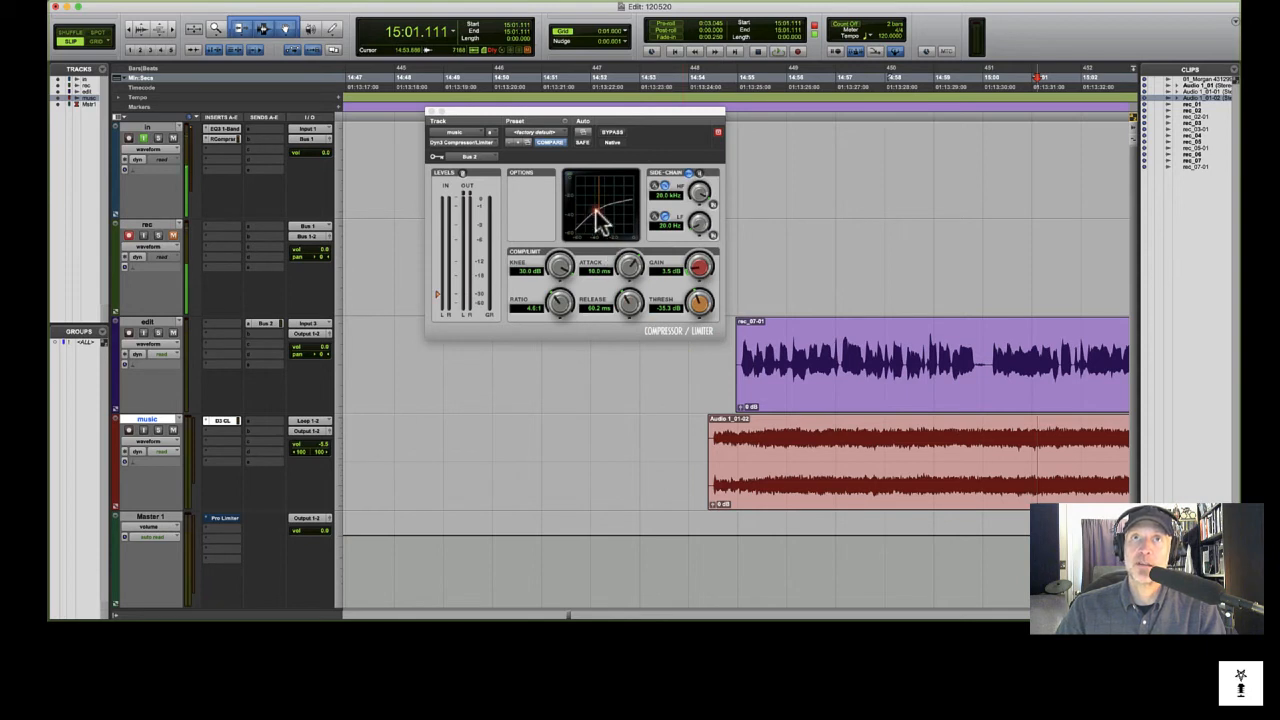
Select the voice clip on the "edit" track and show the Transport window.
{"action": "left_click", "coordinate": [792, 505]}
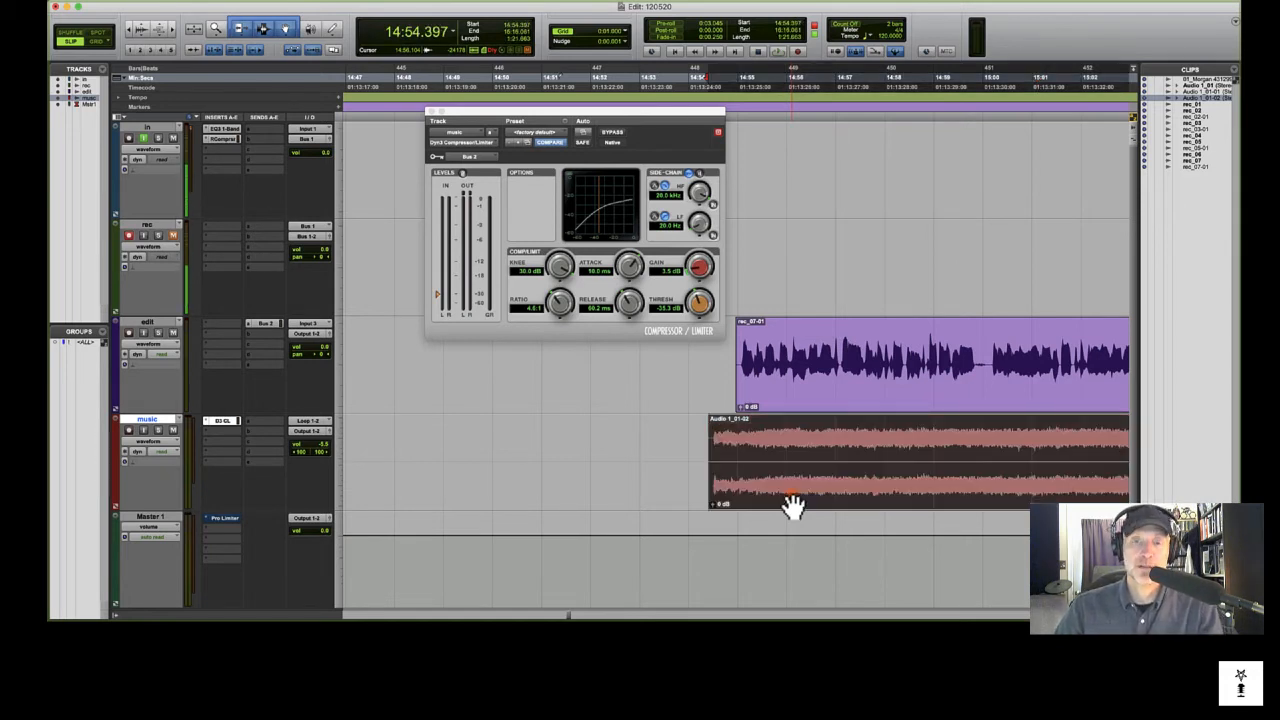
{"action": "left_click", "coordinate": [833, 409]}
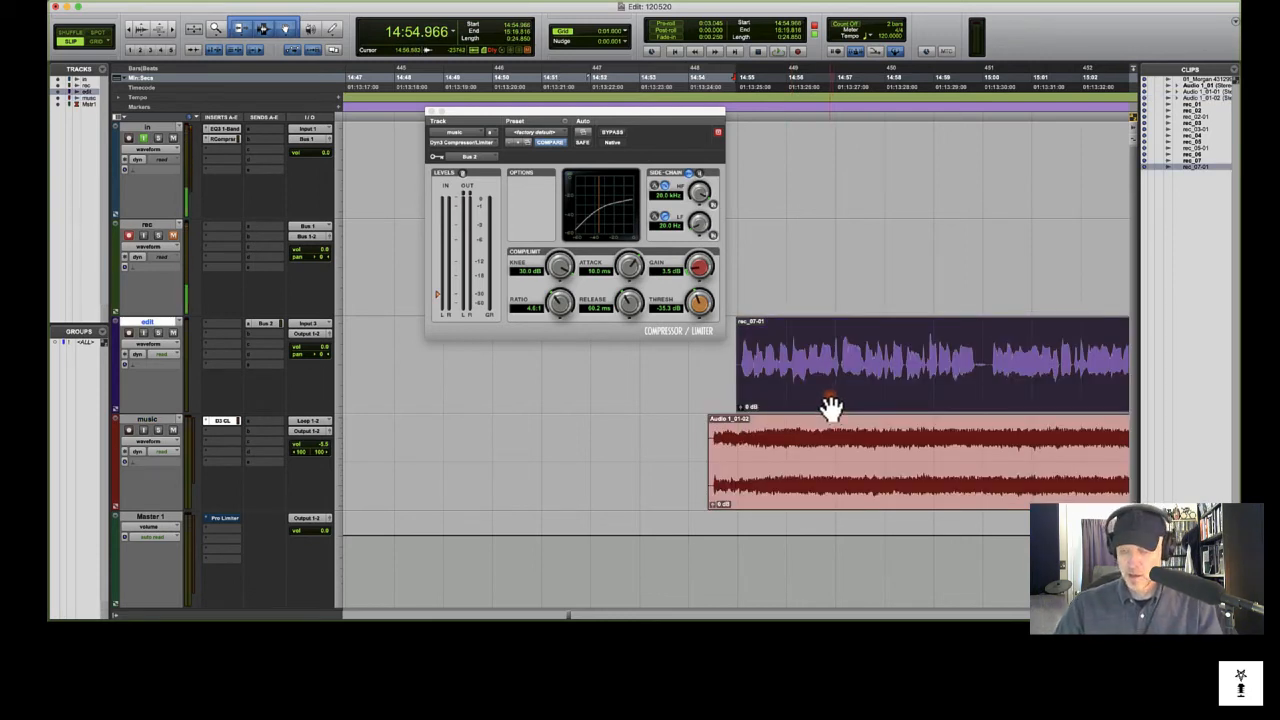
{"action": "key", "text": "super+1"}
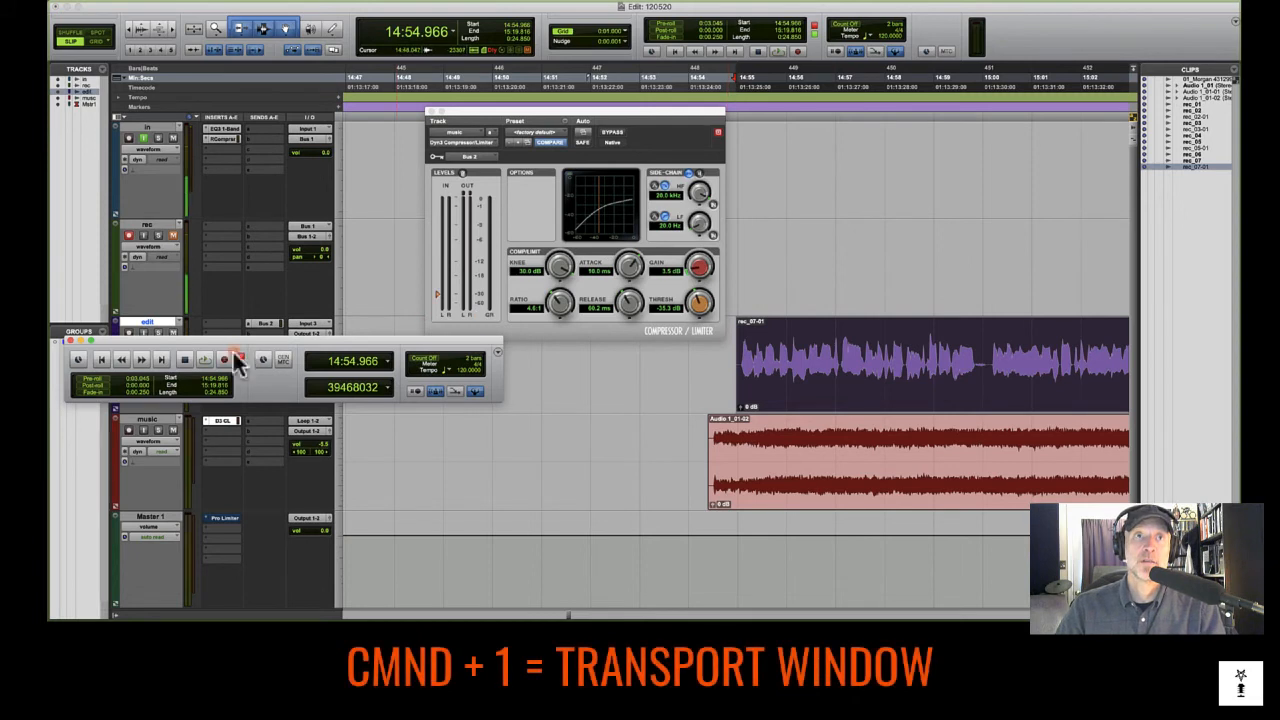
Move the Transport window aside and hide it.
{"action": "left_click_drag", "start_coordinate": [228, 350], "coordinate": [464, 520]}
{"action": "key", "text": "super+1"}
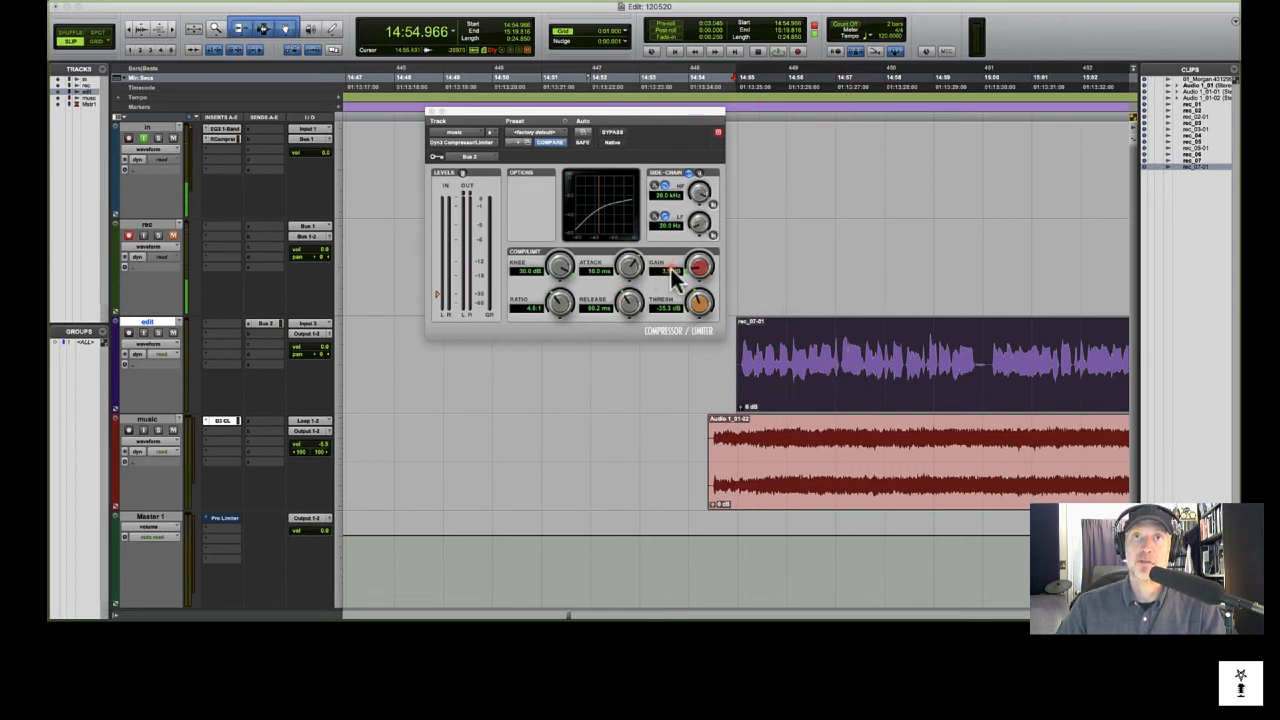
Play from the voice clip's start, try raising the compressor's gain to about 20 dB, and return it to 3.5 dB.
{"action": "key", "text": "space"}
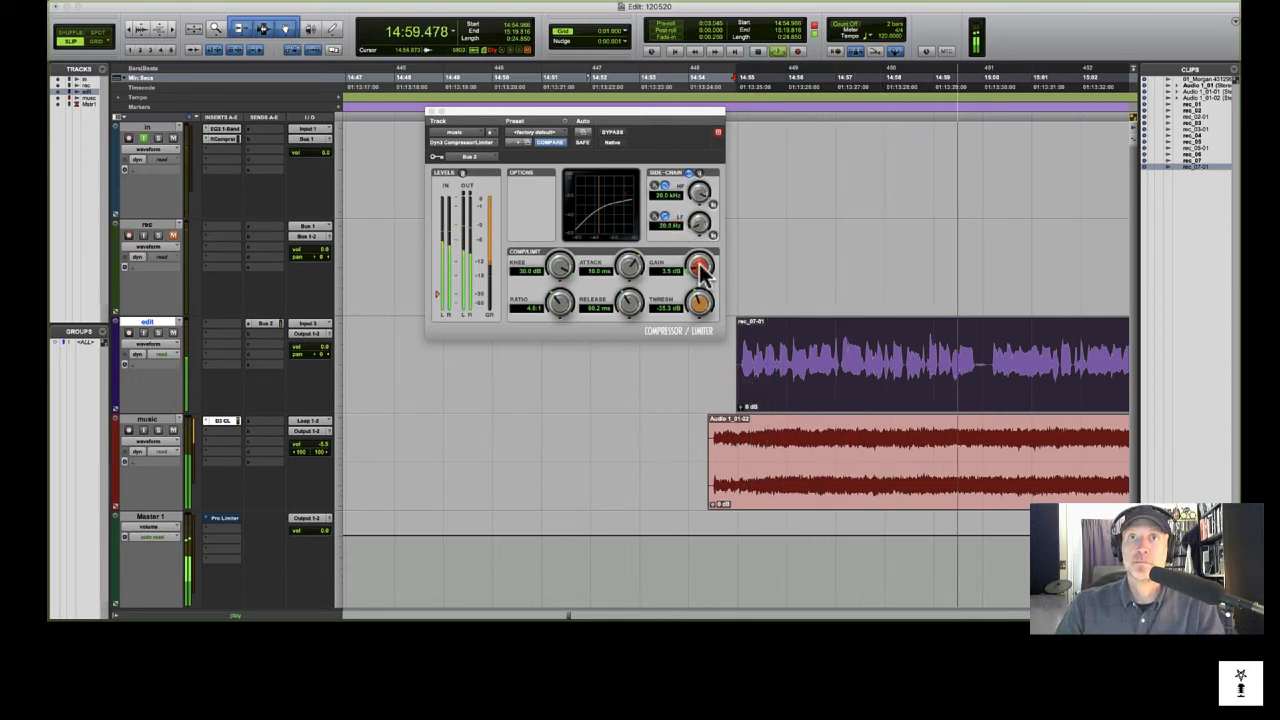
{"action": "left_click_drag", "start_coordinate": [698, 268], "coordinate": [702, 230]}
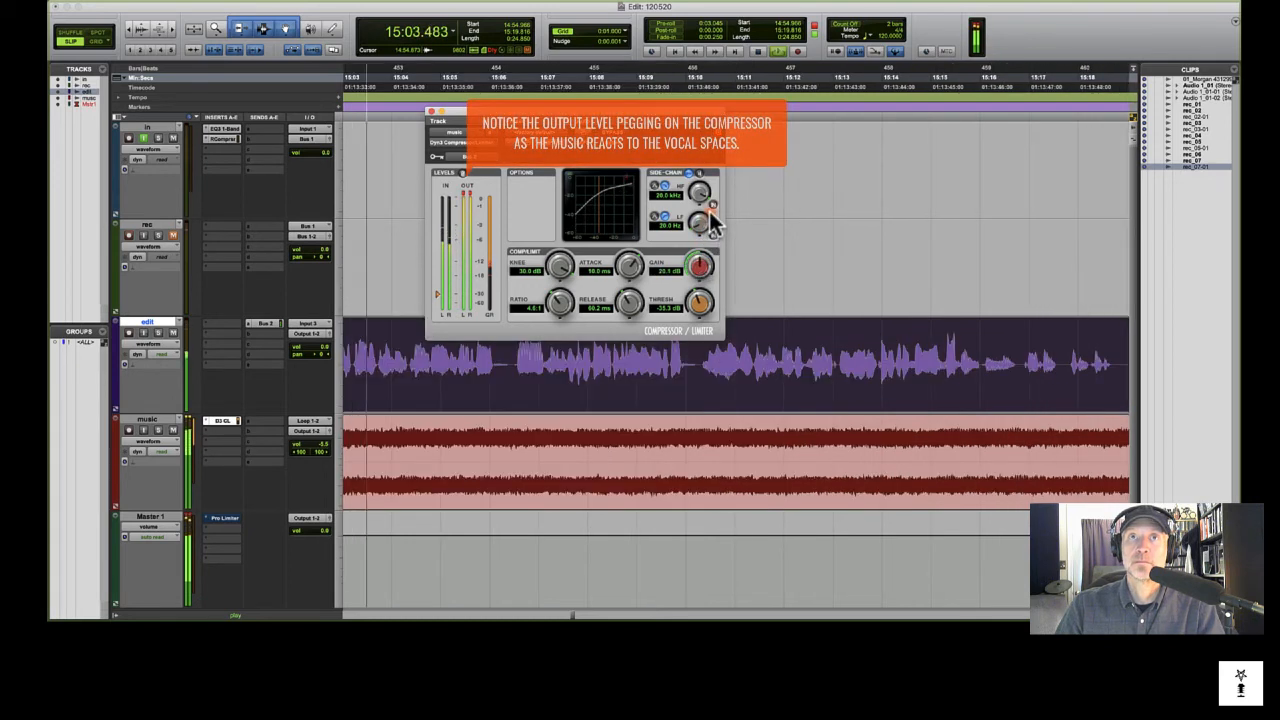
{"action": "left_click_drag", "start_coordinate": [706, 222], "coordinate": [703, 278]}
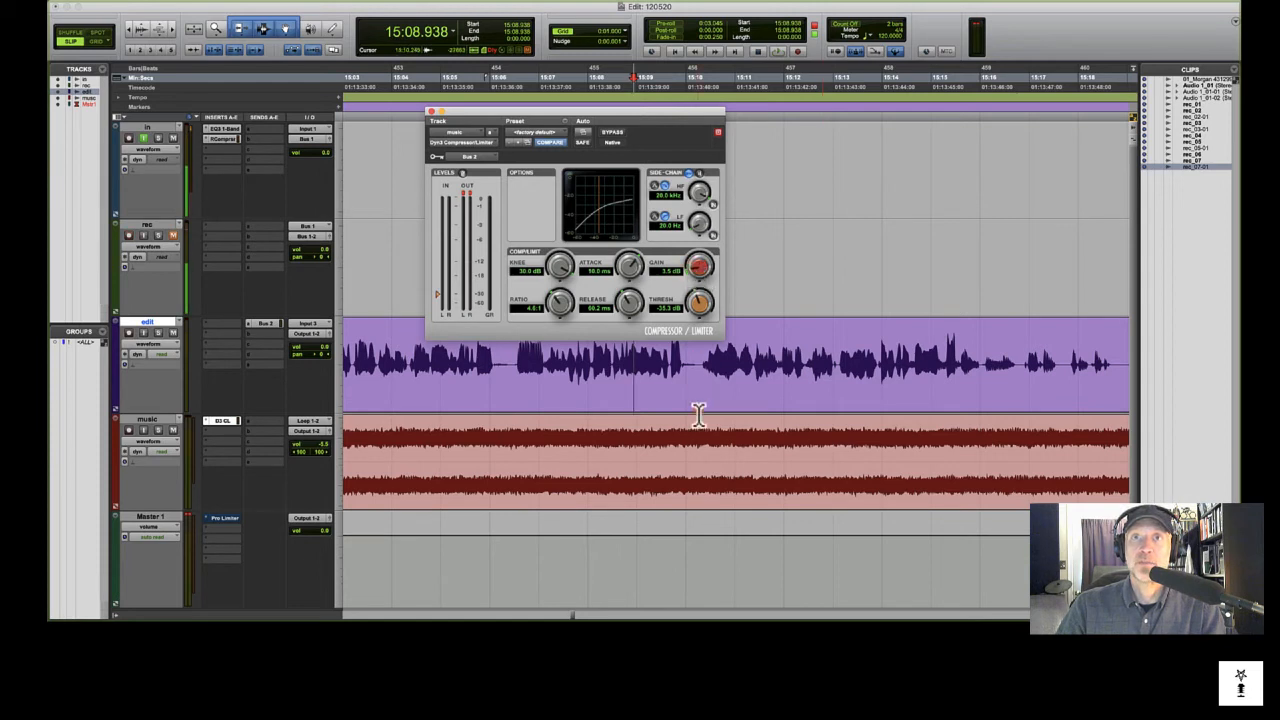
Play from the music clip's start while raising the compressor's gain to about 15 dB, and reduce it to 12.4 dB with playback stopped.
{"action": "left_click", "coordinate": [668, 502]}
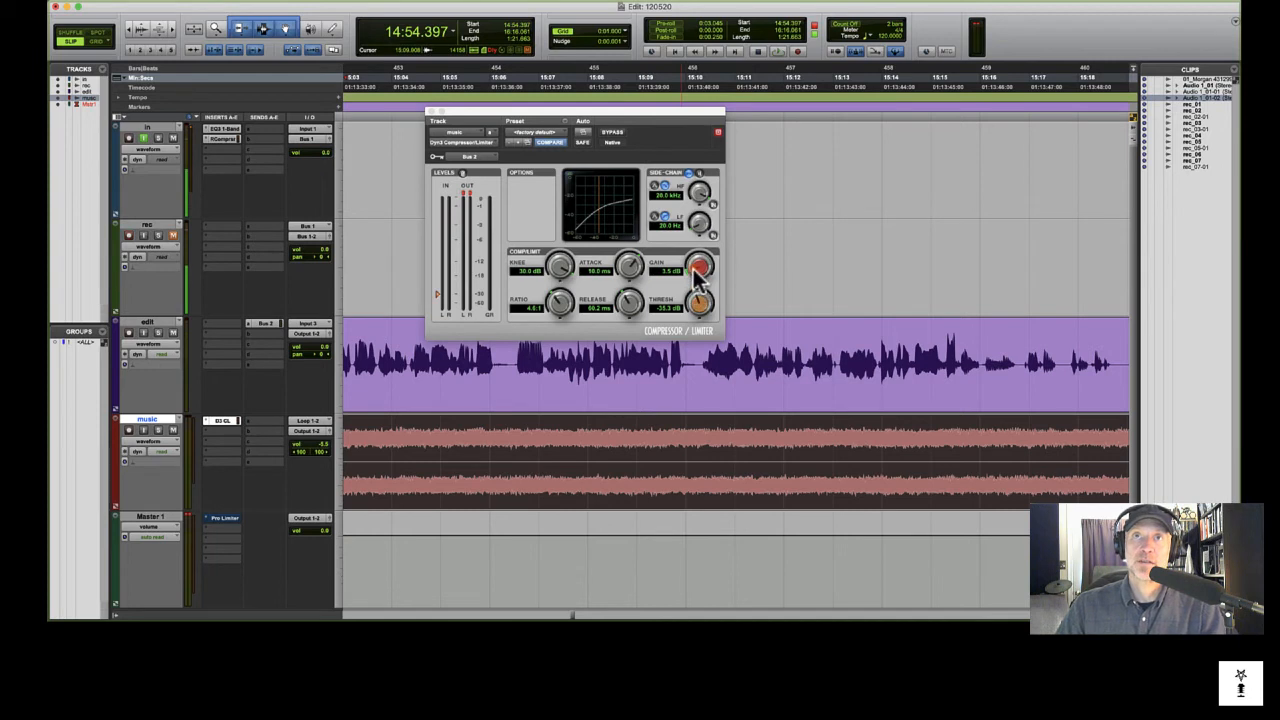
{"action": "left_click_drag", "start_coordinate": [700, 277], "coordinate": [694, 268]}
{"action": "key", "text": "space"}
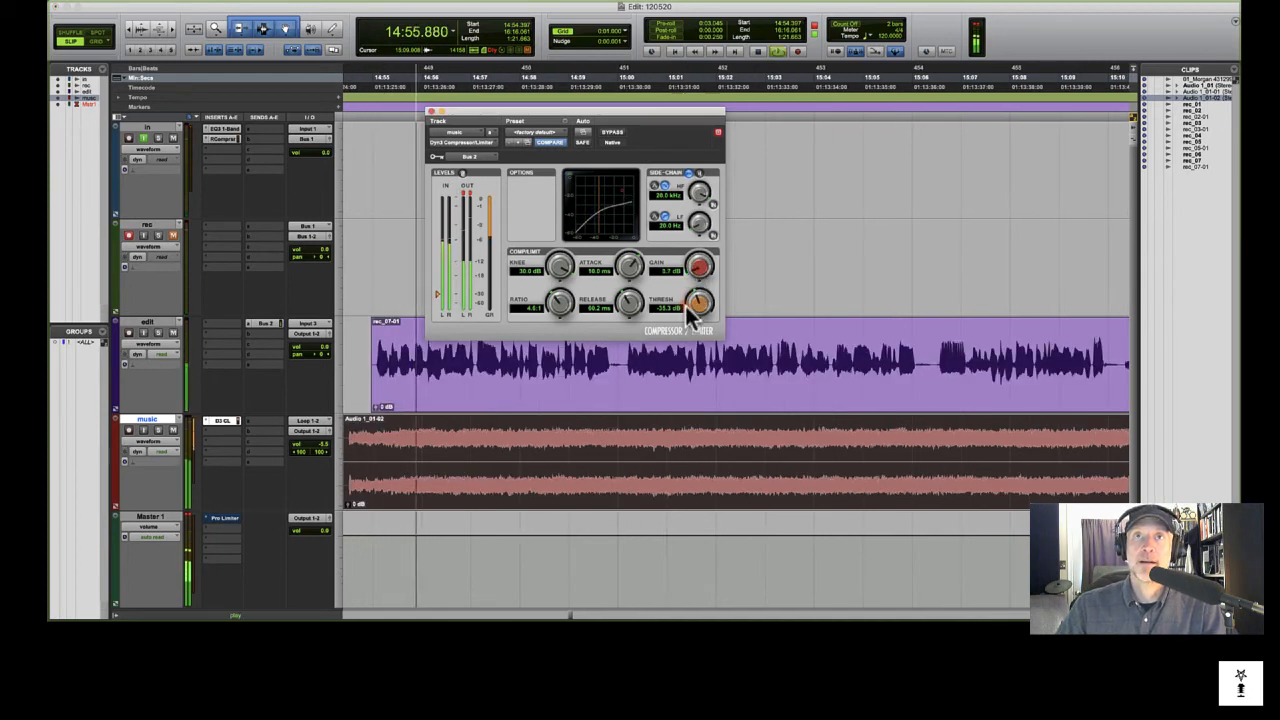
{"action": "left_click_drag", "start_coordinate": [696, 268], "coordinate": [705, 228]}
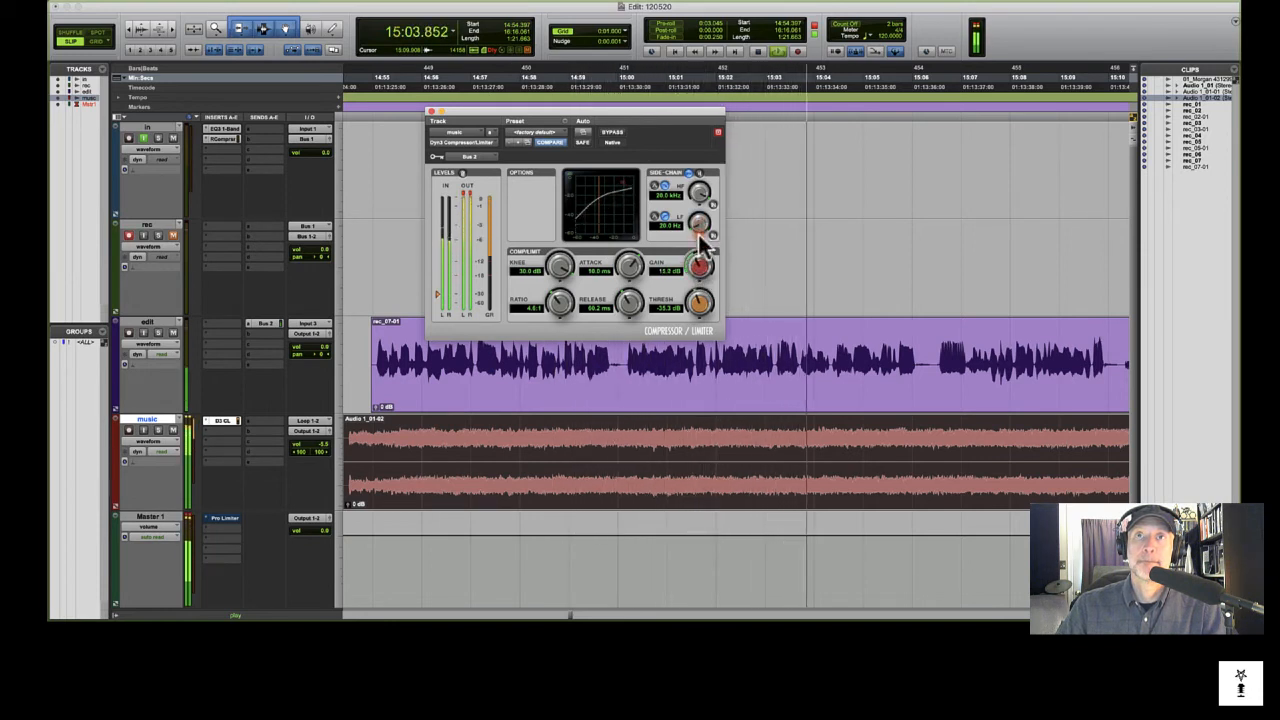
{"action": "key", "text": "space"}
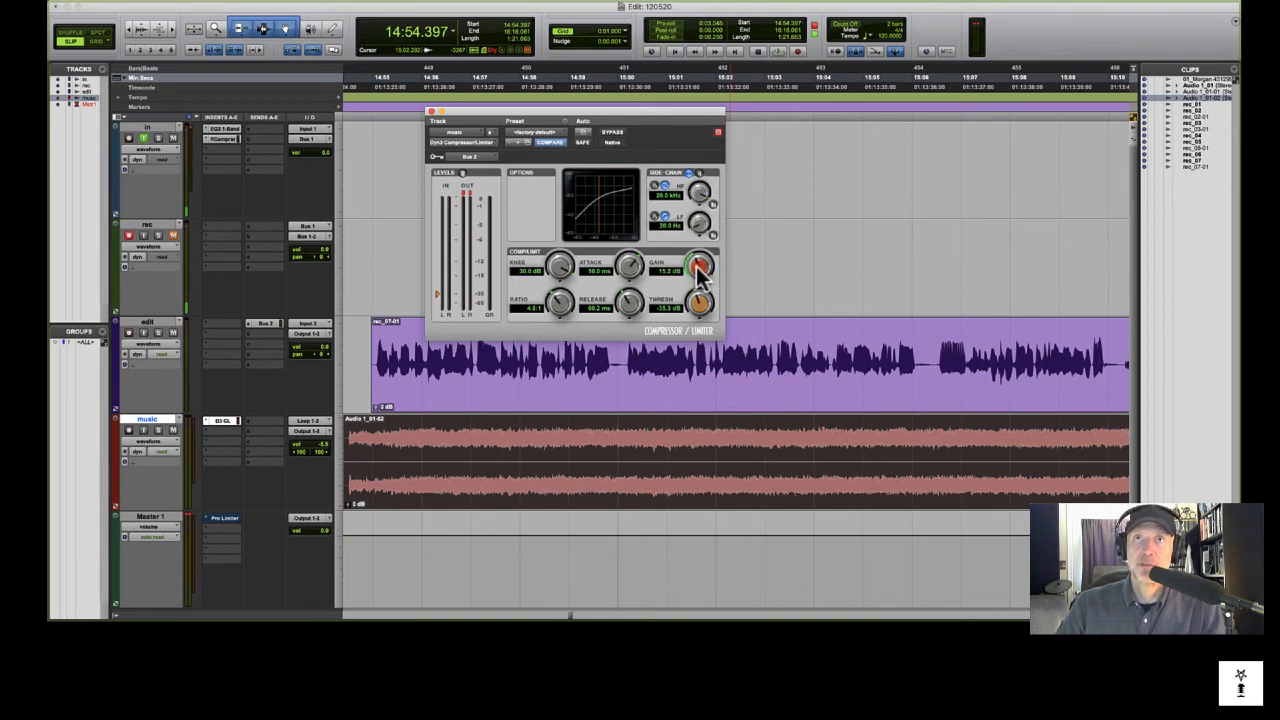
{"action": "left_click_drag", "start_coordinate": [696, 264], "coordinate": [697, 277]}
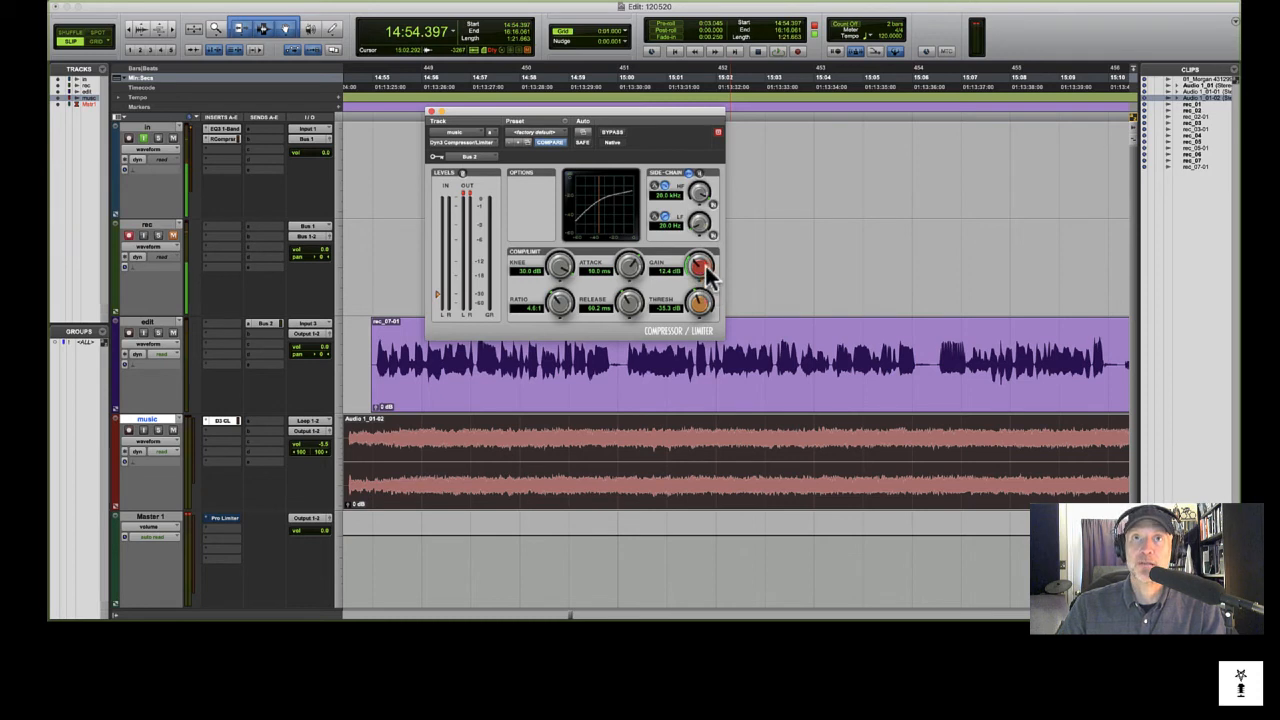
Play from the voice clip's start and set the compressor's gain to 1.4 dB and threshold to -25.1 dB.
{"action": "left_click", "coordinate": [640, 404]}
{"action": "key", "text": "space"}
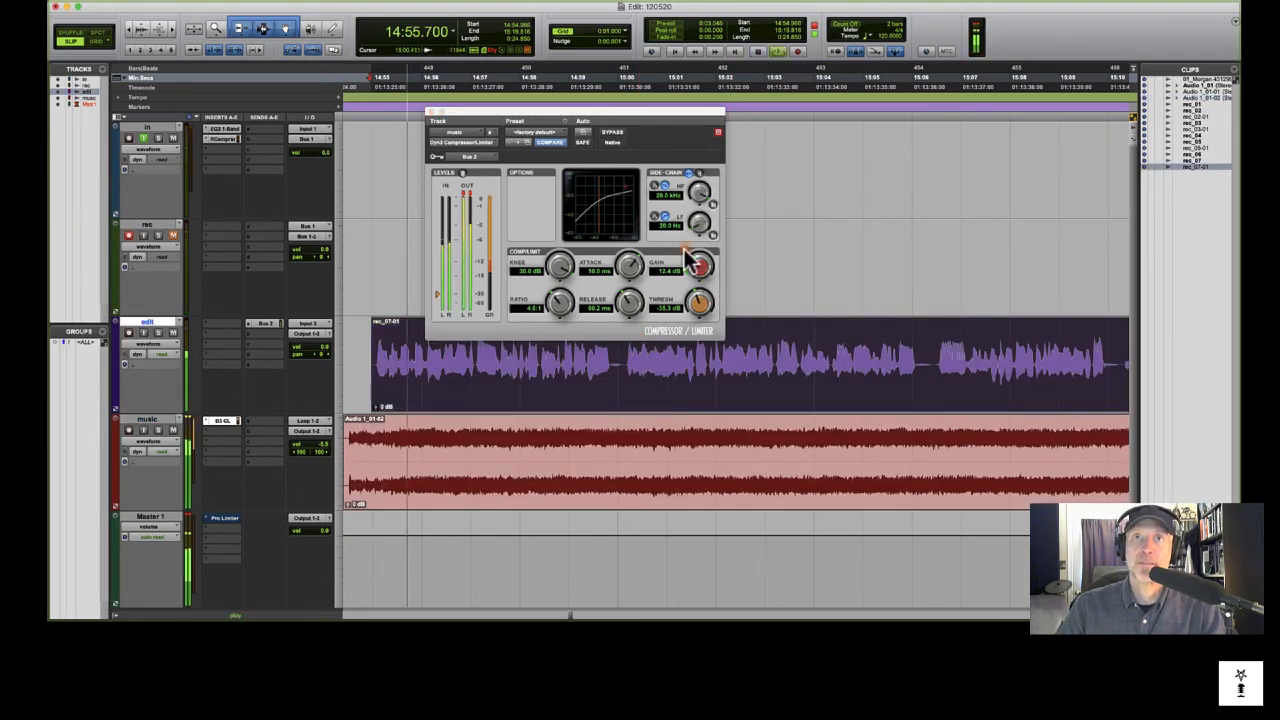
{"action": "left_click_drag", "start_coordinate": [692, 267], "coordinate": [697, 295]}
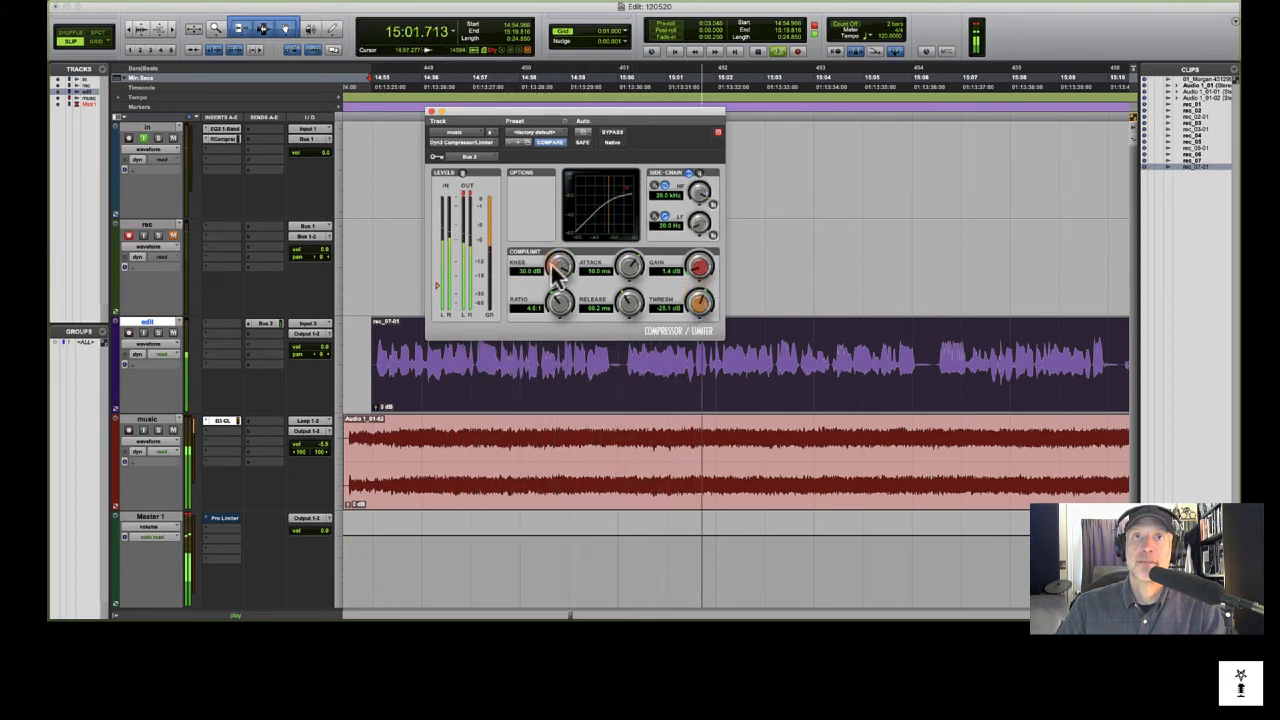
Try a 3.1:1 ratio, slightly more gain, a 31.1 ms attack and a 184.5 ms release during playback.
{"action": "left_click_drag", "start_coordinate": [558, 287], "coordinate": [558, 320]}
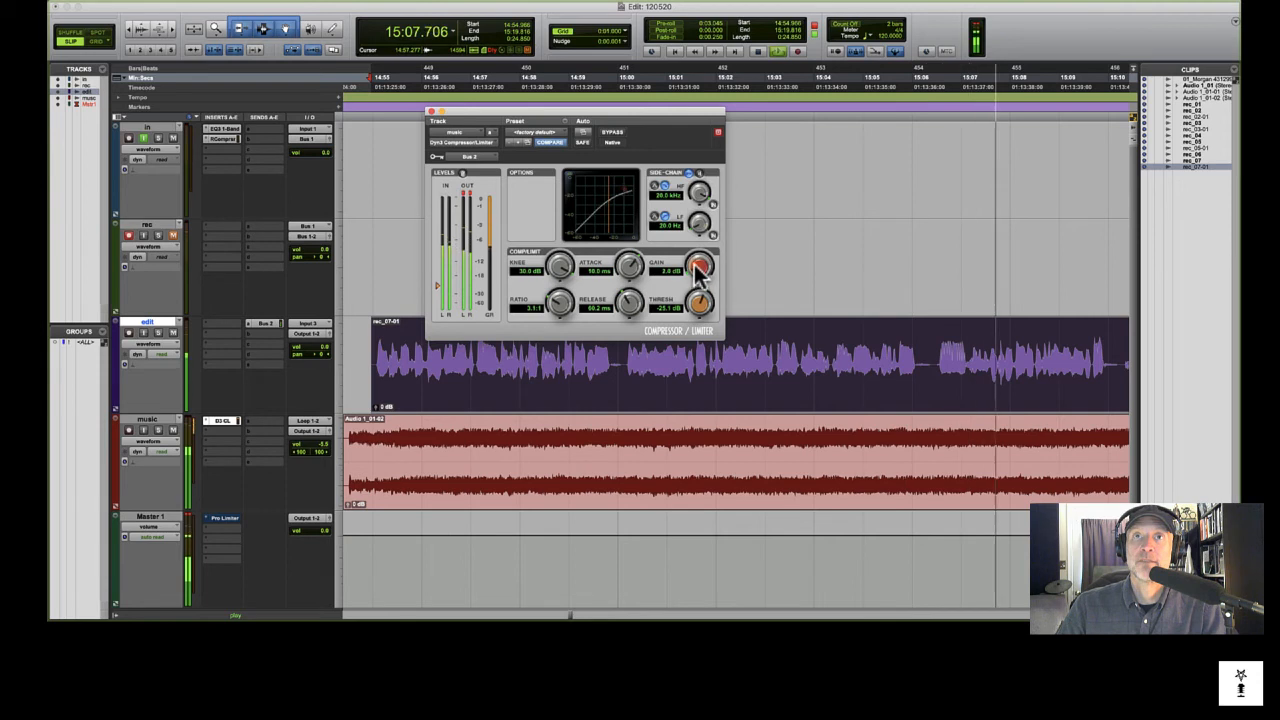
{"action": "left_click_drag", "start_coordinate": [693, 263], "coordinate": [694, 267]}
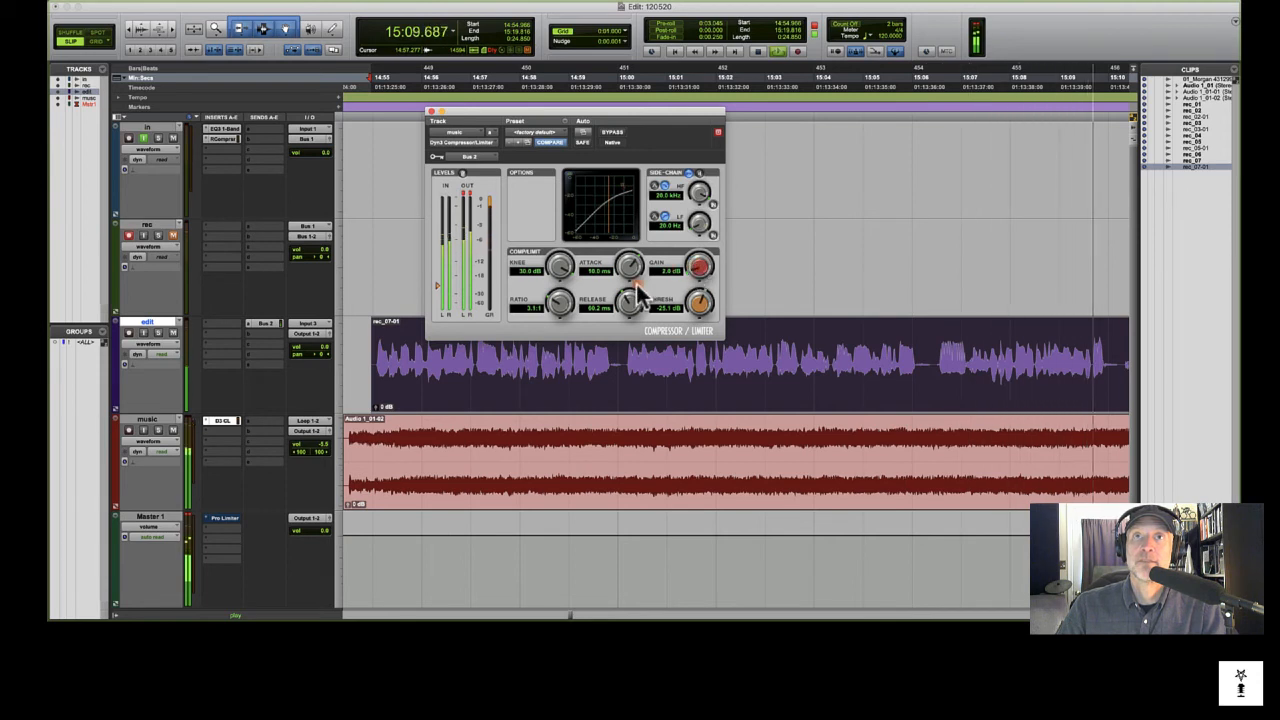
{"action": "left_click_drag", "start_coordinate": [629, 297], "coordinate": [627, 233]}
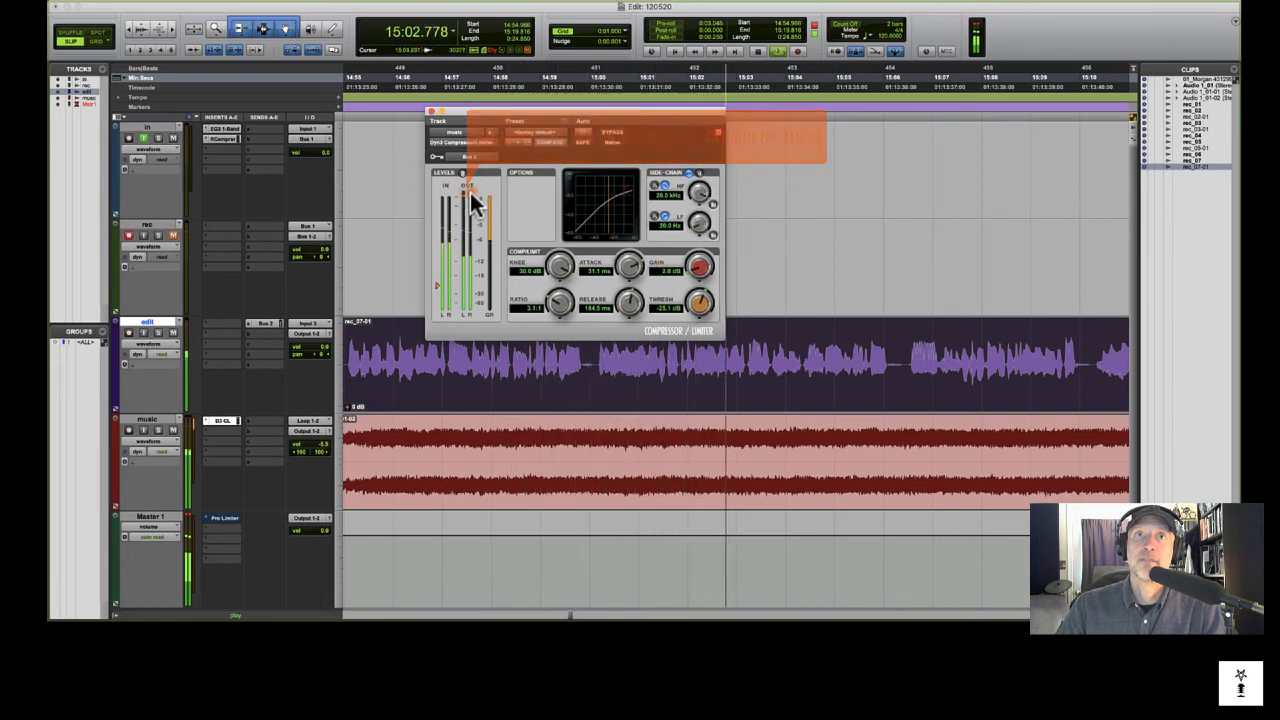
{"action": "key", "text": "space"}
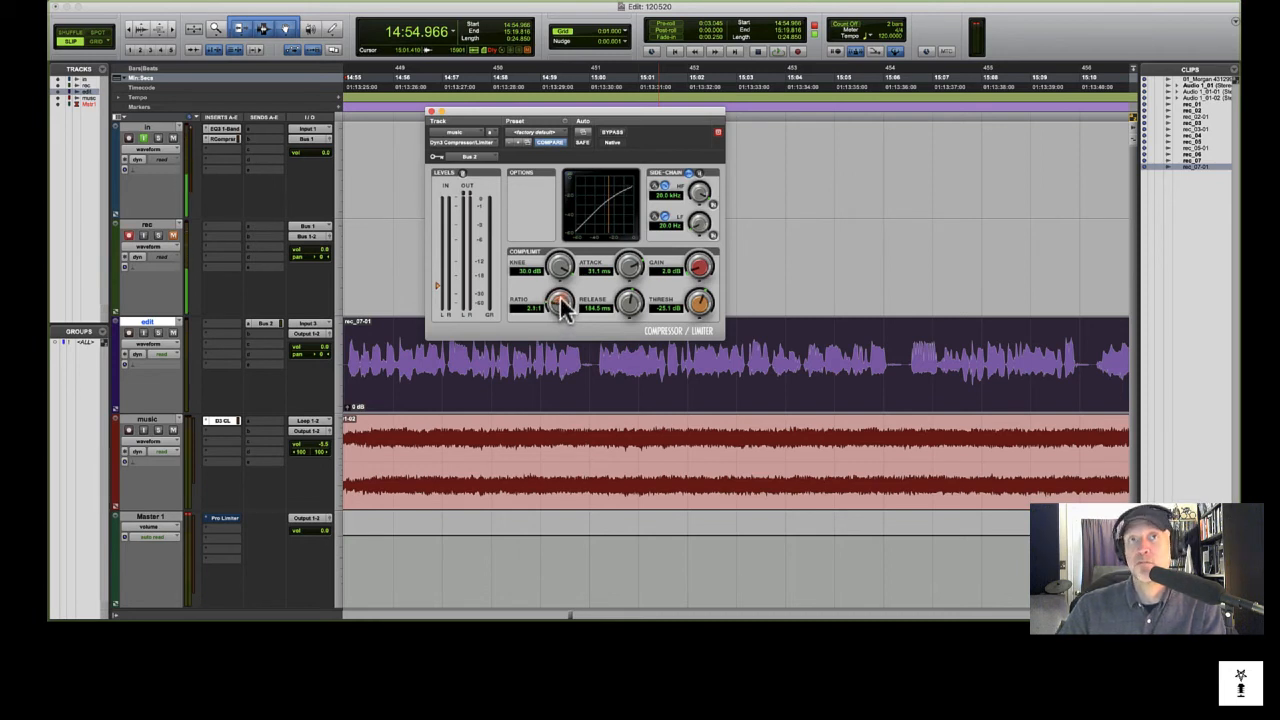
Set the compressor's ratio to 2.1:1 and lower the attack to 10 µs and the release to 5.0 ms.
{"action": "left_click_drag", "start_coordinate": [563, 272], "coordinate": [570, 360]}
{"action": "left_click_drag", "start_coordinate": [556, 252], "coordinate": [563, 325]}
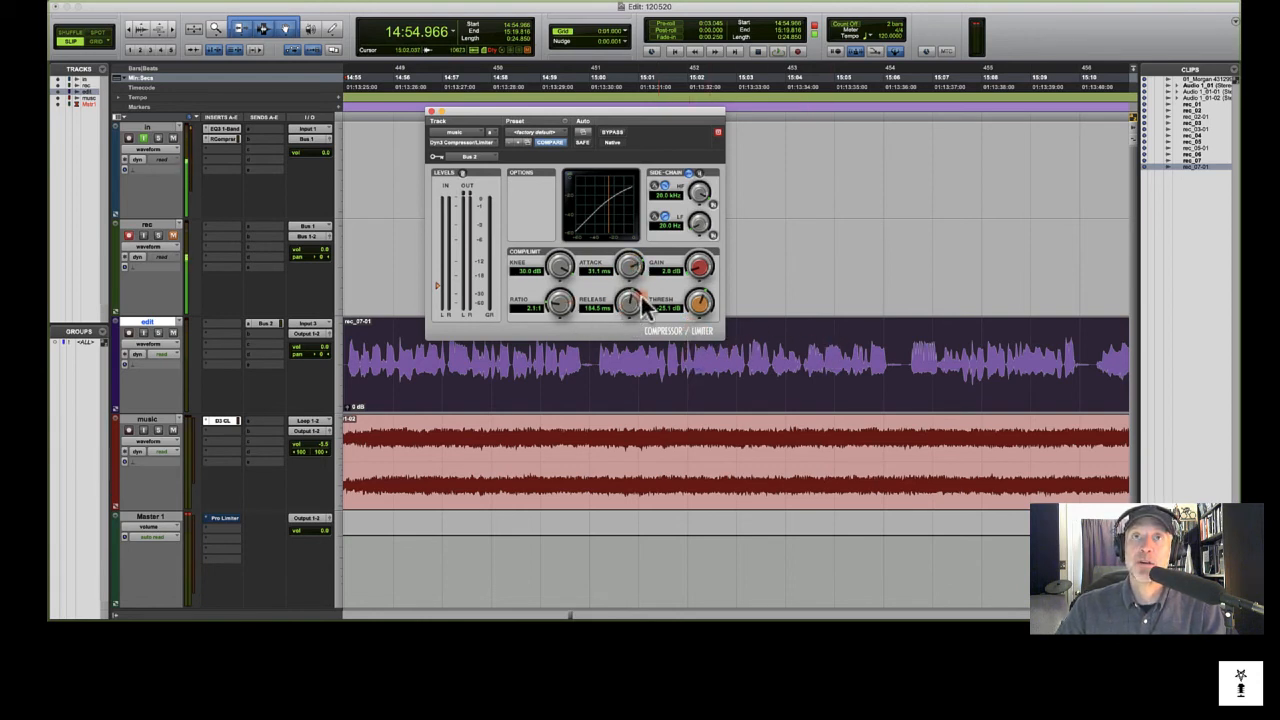
{"action": "left_click_drag", "start_coordinate": [630, 311], "coordinate": [630, 338]}
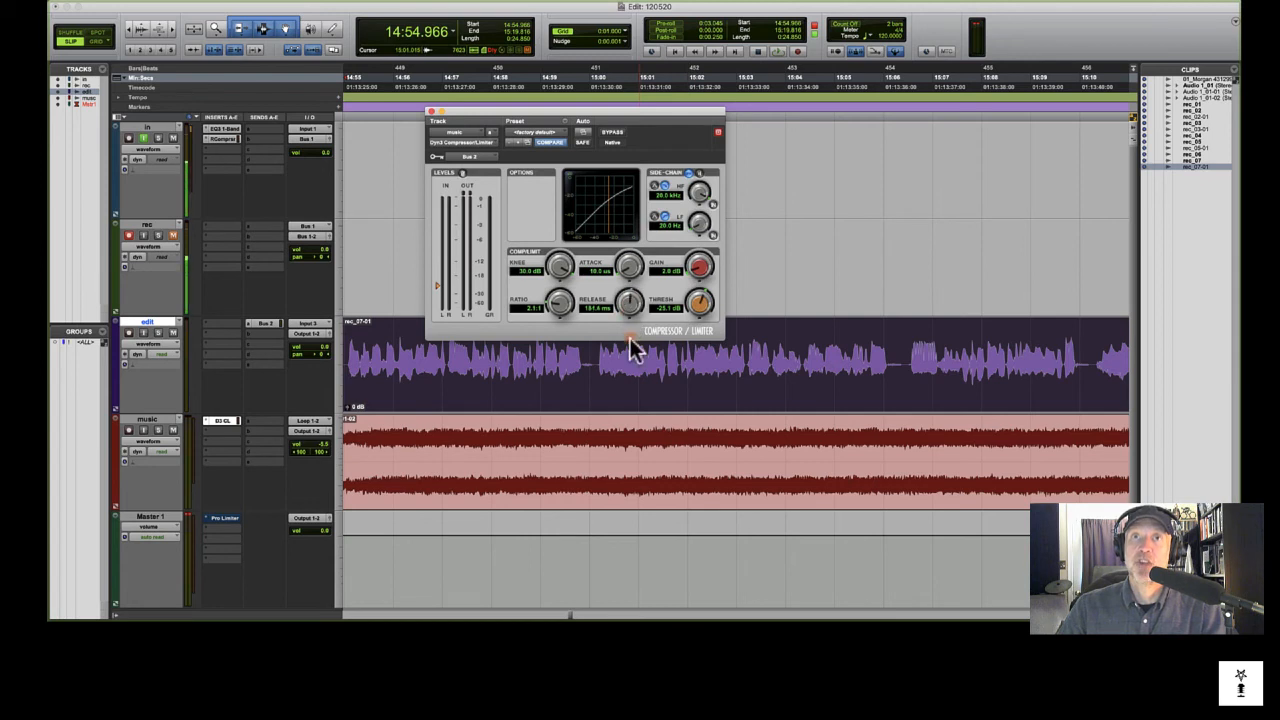
Audition a passage midway through the voice clip and raise the compressor's gain to 6.1 dB.
{"action": "left_click", "coordinate": [764, 338]}
{"action": "key", "text": "space"}
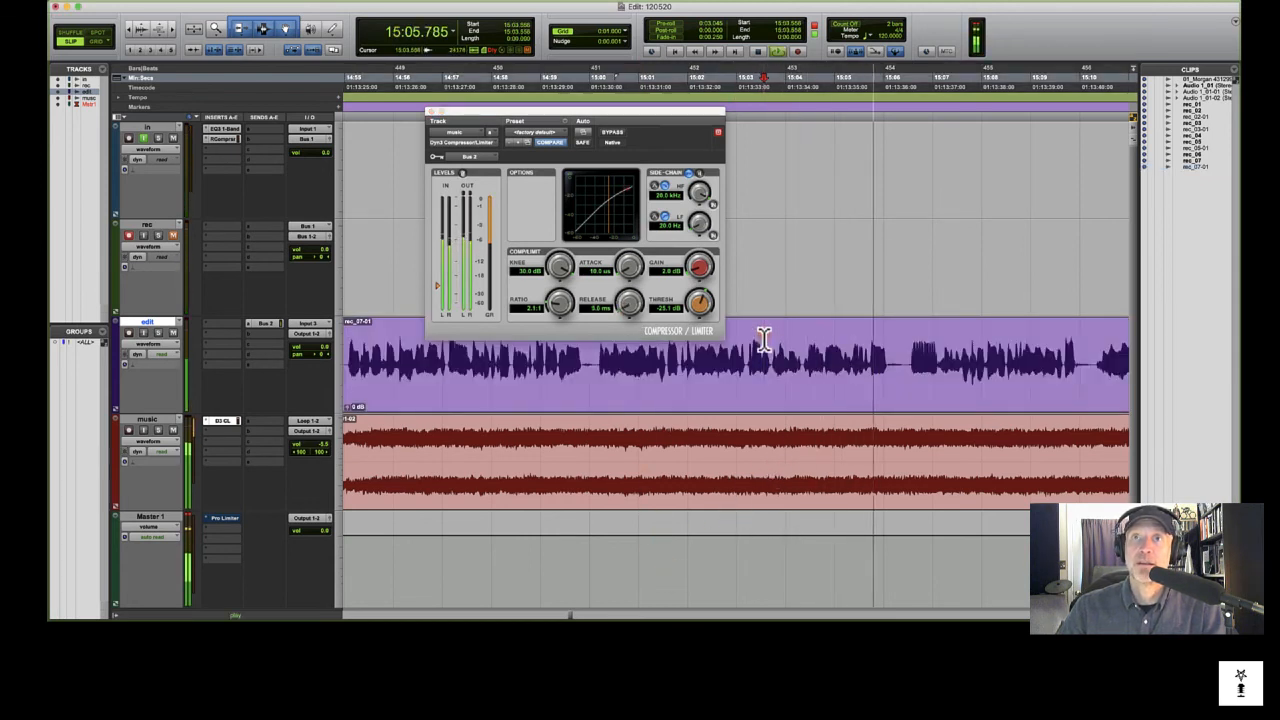
{"action": "key", "text": "space"}
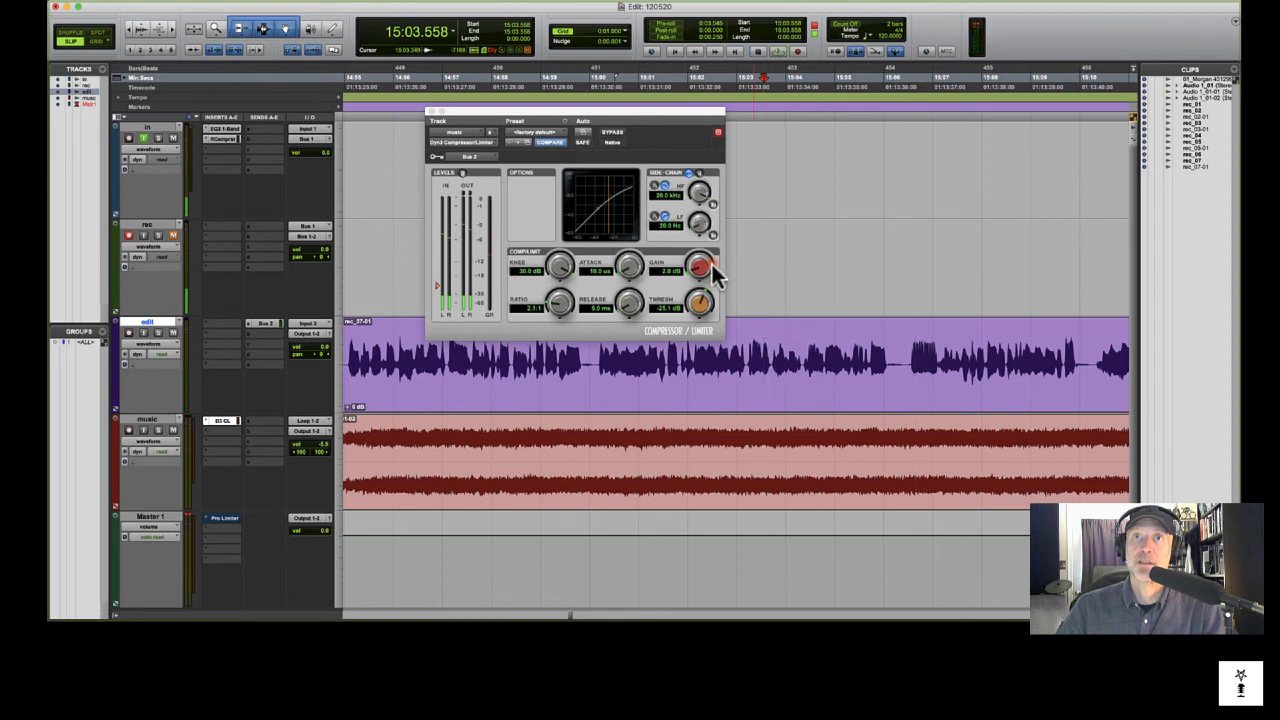
{"action": "left_click_drag", "start_coordinate": [711, 262], "coordinate": [697, 273]}
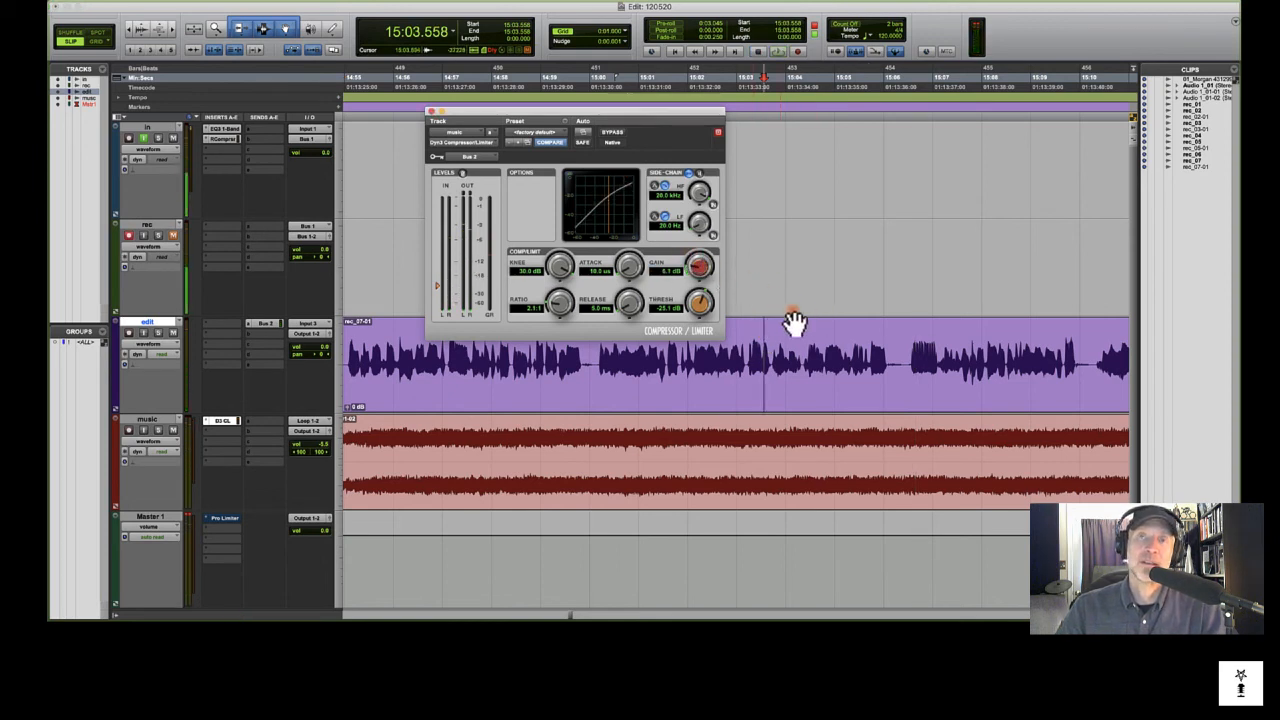
Open the Pro Limiter on the Master 1 track and move its window lower over the timeline.
{"action": "left_click", "coordinate": [796, 343]}
{"action": "key", "text": "super+bracketleft"}
{"action": "key", "text": "super+bracketleft"}
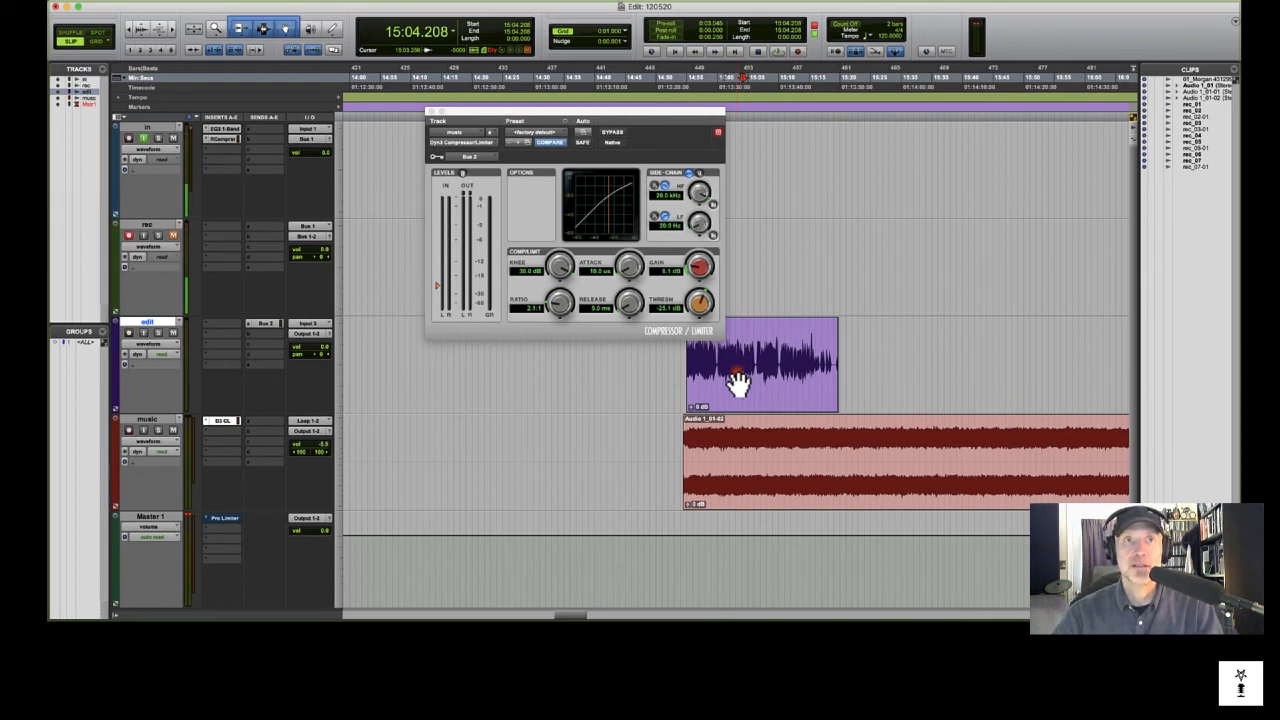
{"action": "left_click", "coordinate": [223, 517]}
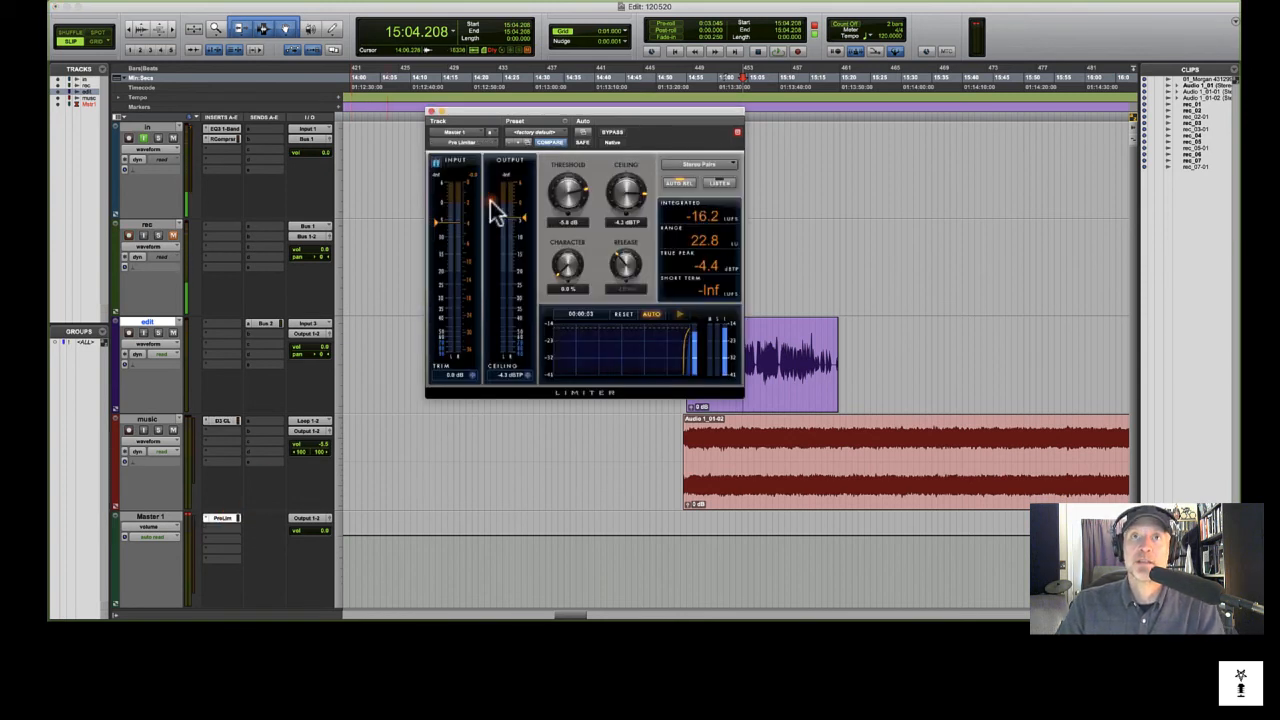
{"action": "left_click_drag", "start_coordinate": [607, 110], "coordinate": [599, 274]}
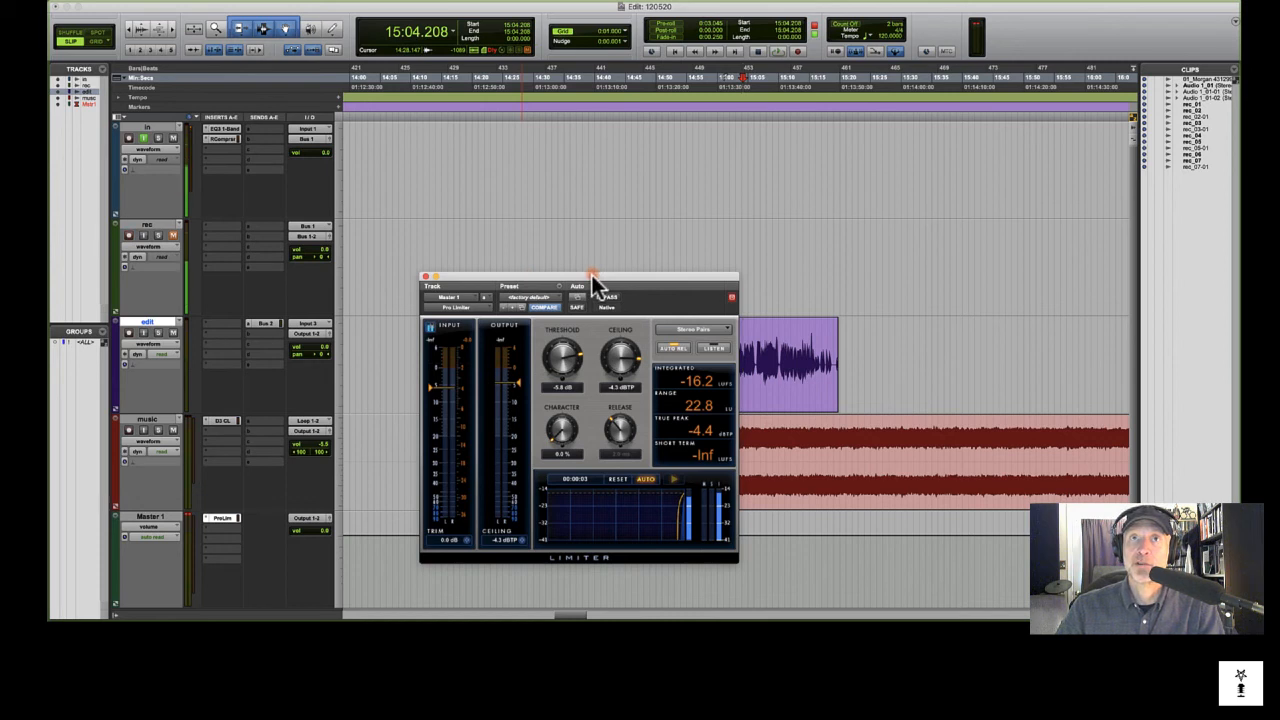
{"action": "left_click_drag", "start_coordinate": [591, 275], "coordinate": [610, 273]}
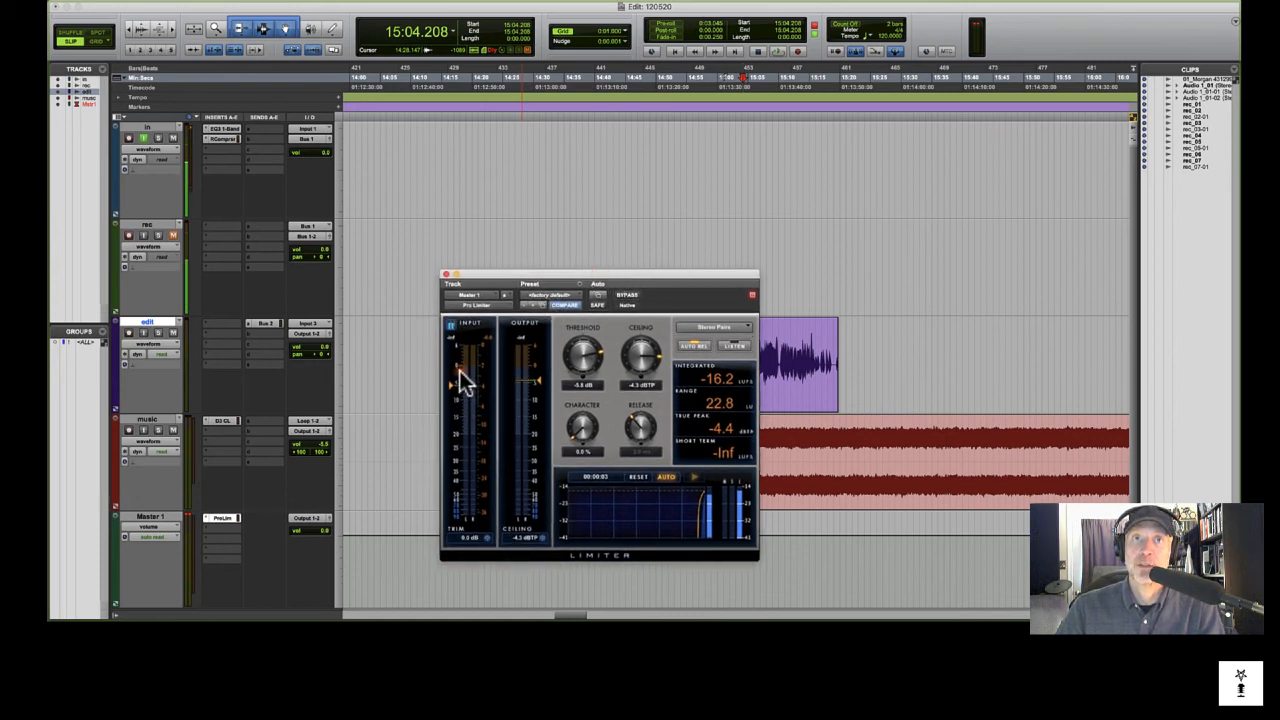
Play the music from just past the voice clip's end and lower the limiter's threshold to -8.5 dB.
{"action": "left_click", "coordinate": [857, 437]}
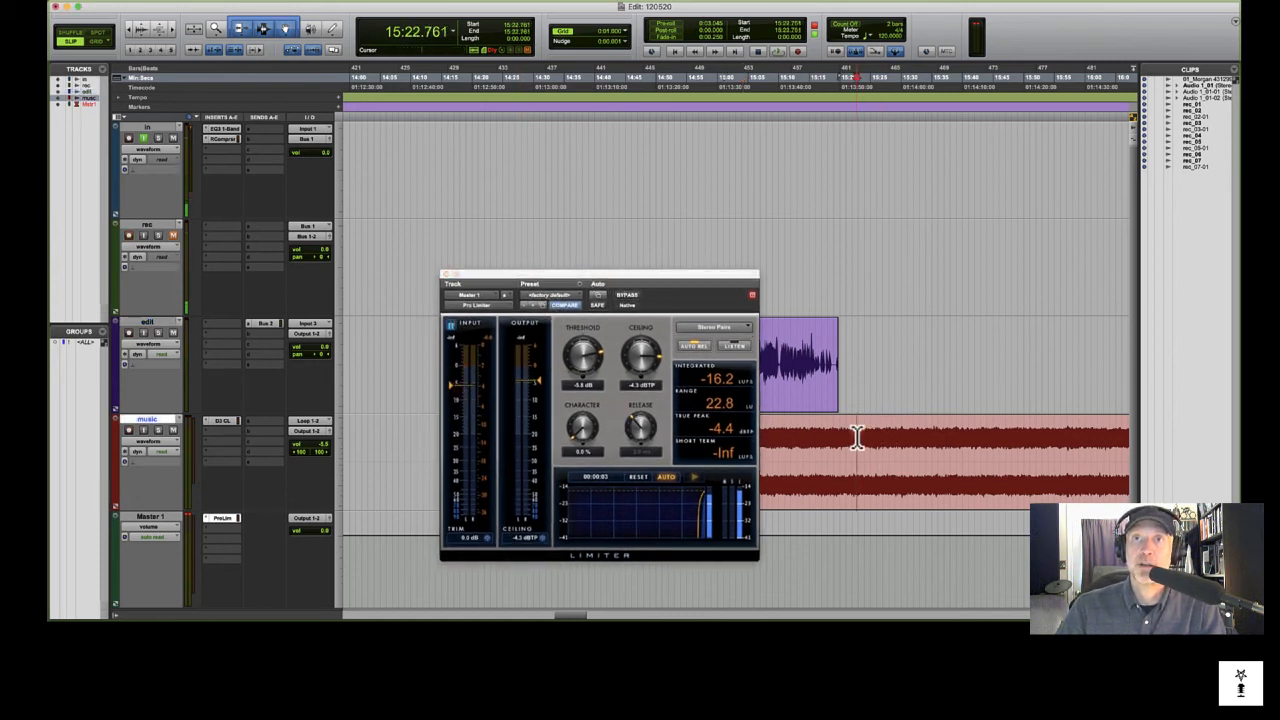
{"action": "key", "text": "space"}
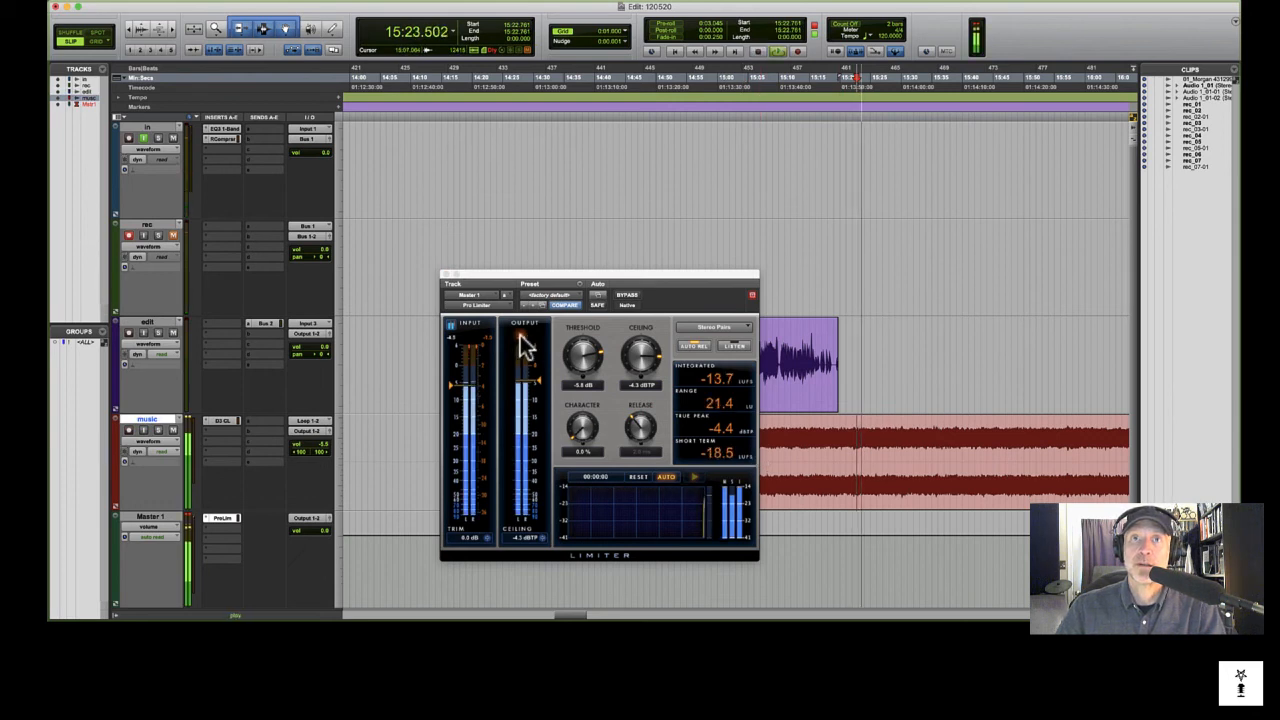
{"action": "left_click_drag", "start_coordinate": [450, 390], "coordinate": [453, 397]}
{"action": "key", "text": "space"}
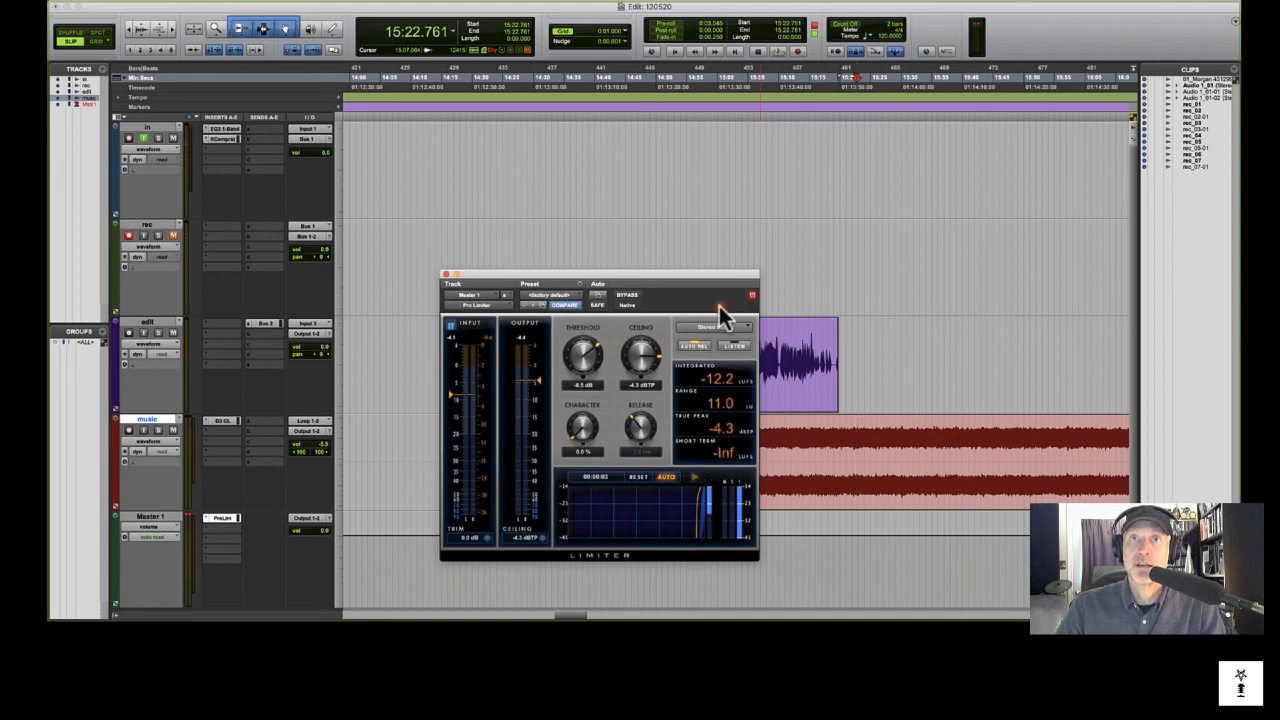
{"action": "left_click_drag", "start_coordinate": [714, 273], "coordinate": [716, 257]}
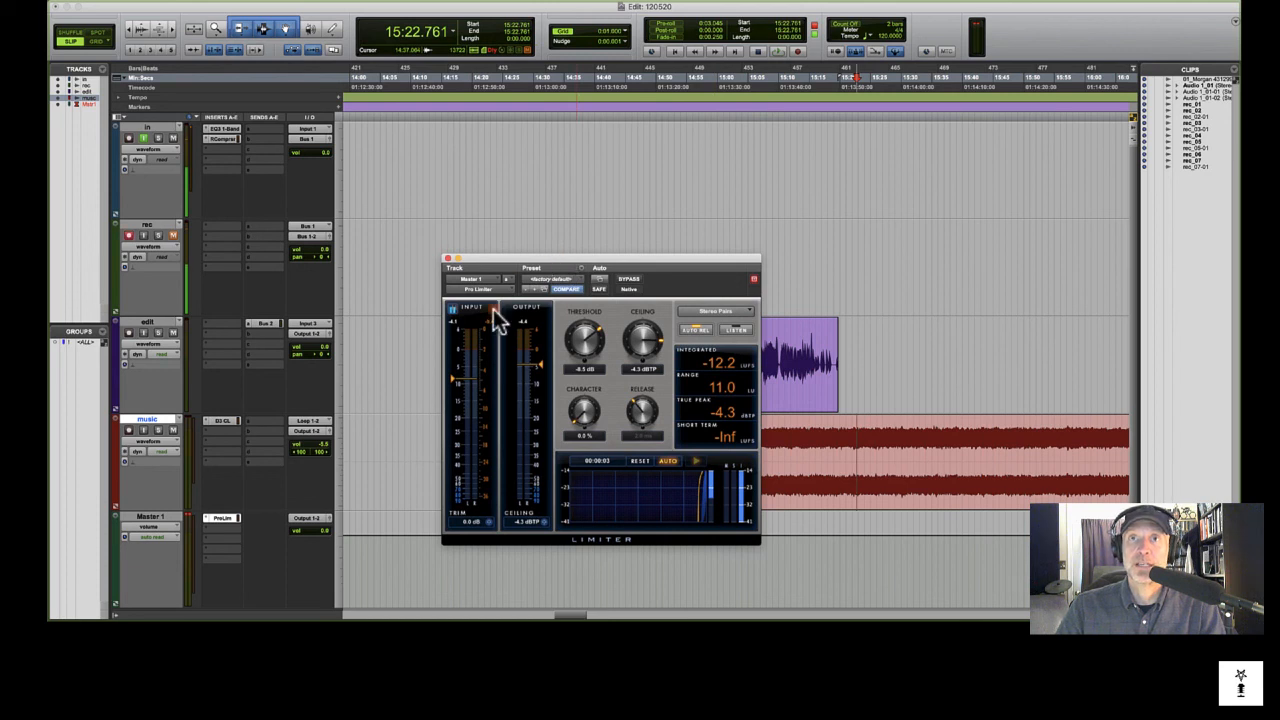
Replay the music-only section, try a limiter ceiling of -17.1 dBTP, and settle on a -11.3 dBTP ceiling and a -6.3 dB threshold.
{"action": "key", "text": "space"}
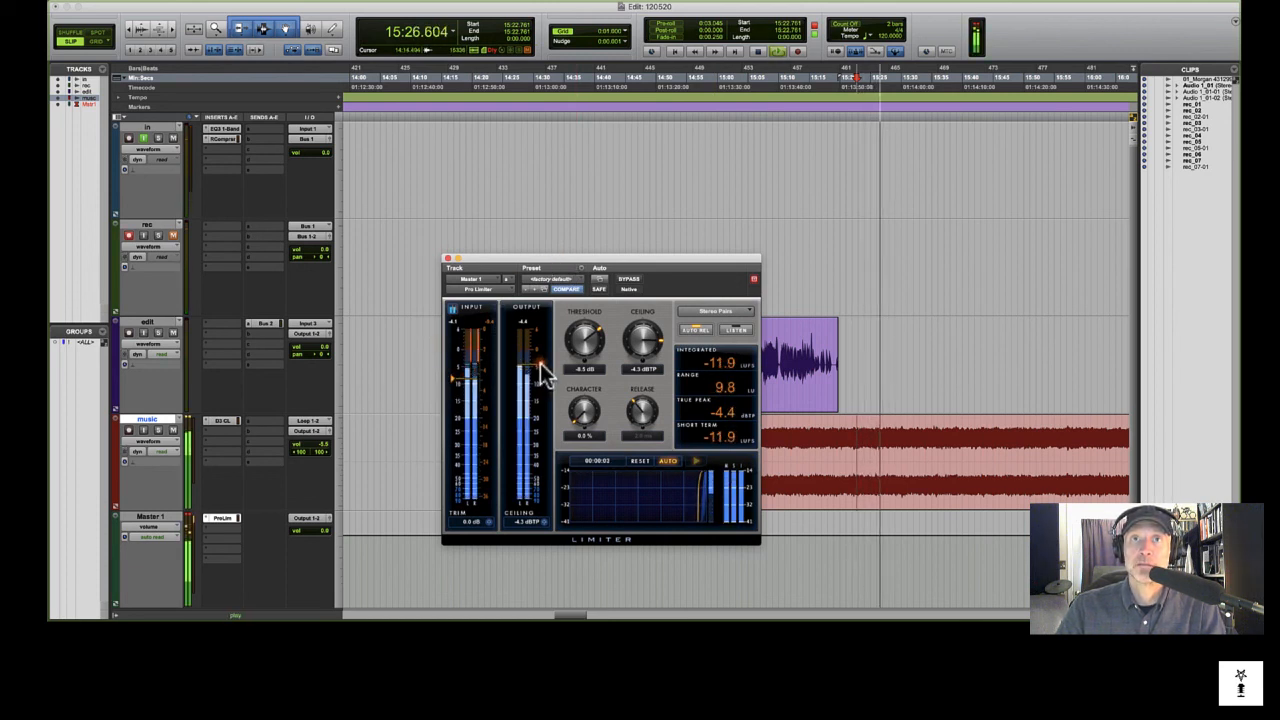
{"action": "left_click_drag", "start_coordinate": [540, 363], "coordinate": [537, 409]}
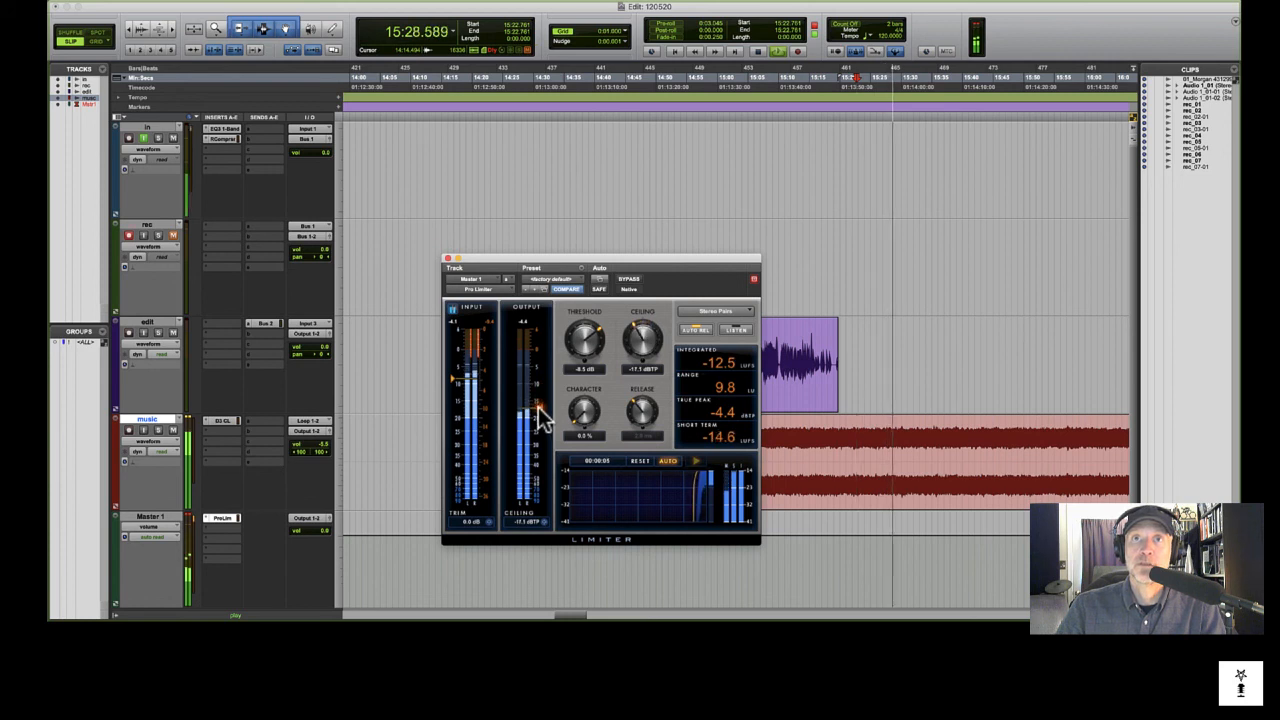
{"action": "left_click_drag", "start_coordinate": [453, 378], "coordinate": [451, 372]}
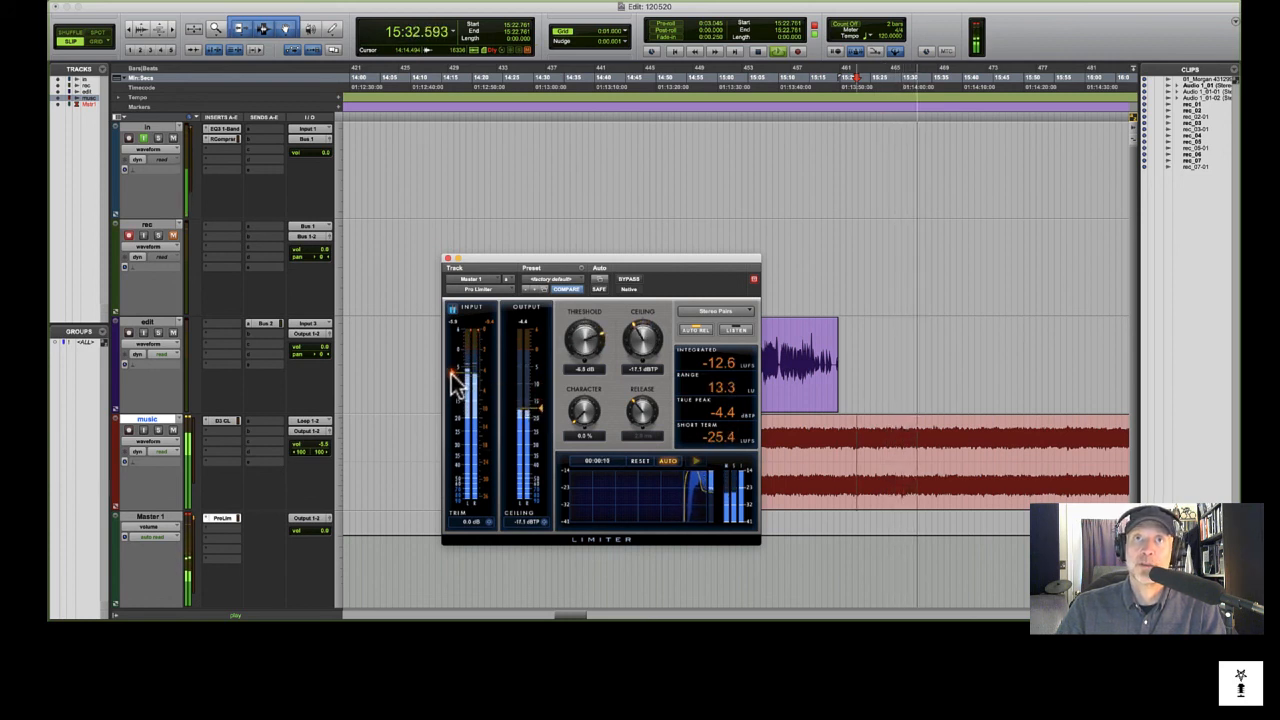
{"action": "mouse_move", "coordinate": [543, 409]}
{"action": "left_mouse_down"}
{"action": "mouse_move", "coordinate": [543, 371]}
{"action": "mouse_move", "coordinate": [540, 397]}
{"action": "left_mouse_up"}
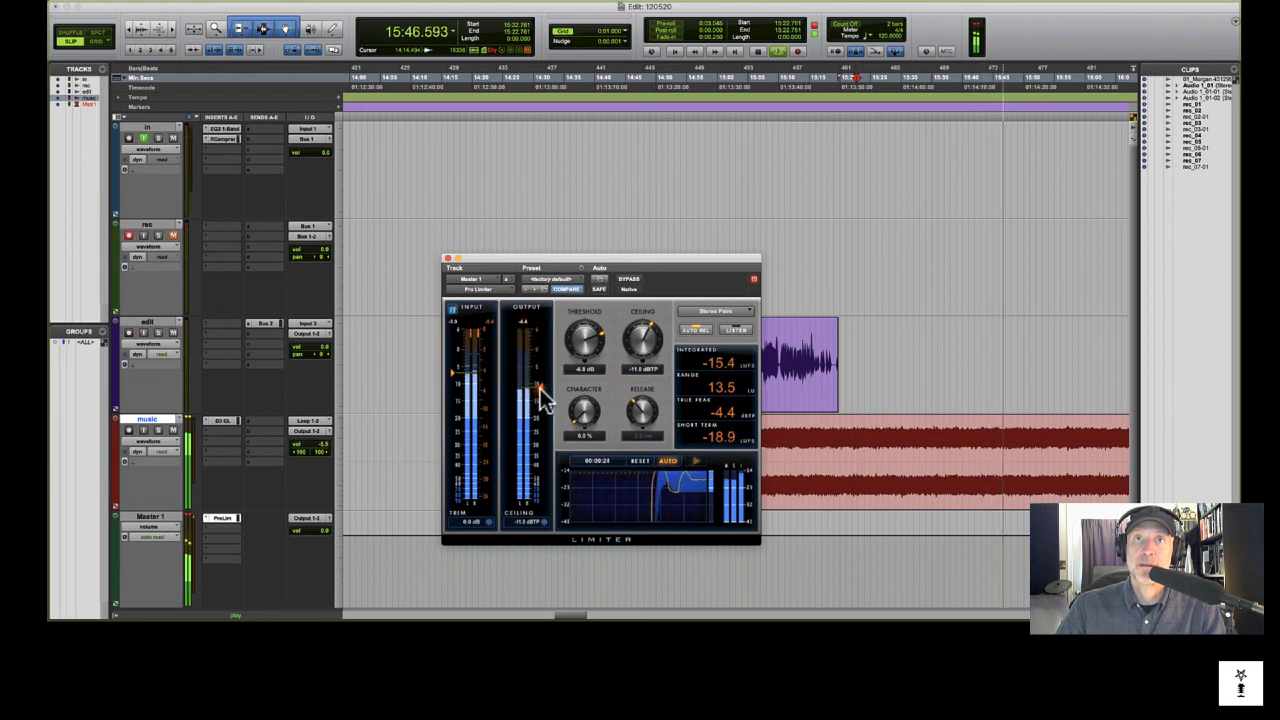
{"action": "left_click_drag", "start_coordinate": [540, 397], "coordinate": [542, 387]}
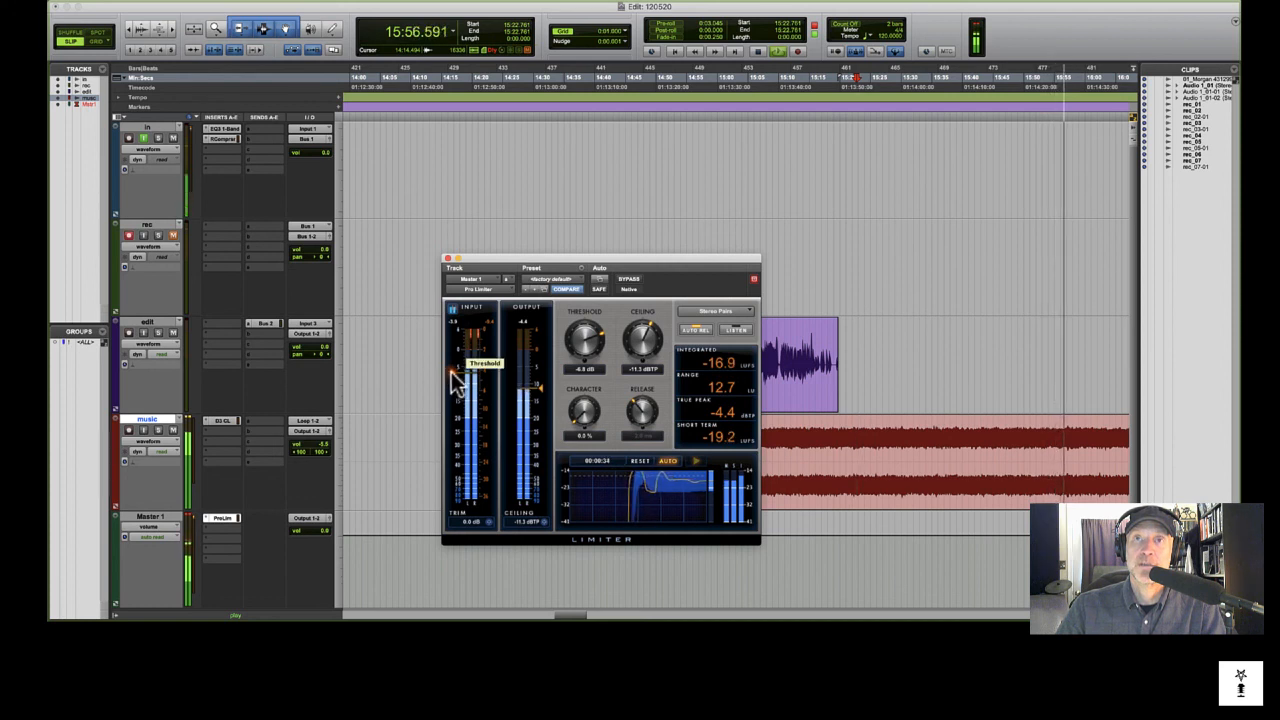
{"action": "left_click_drag", "start_coordinate": [452, 373], "coordinate": [452, 371]}
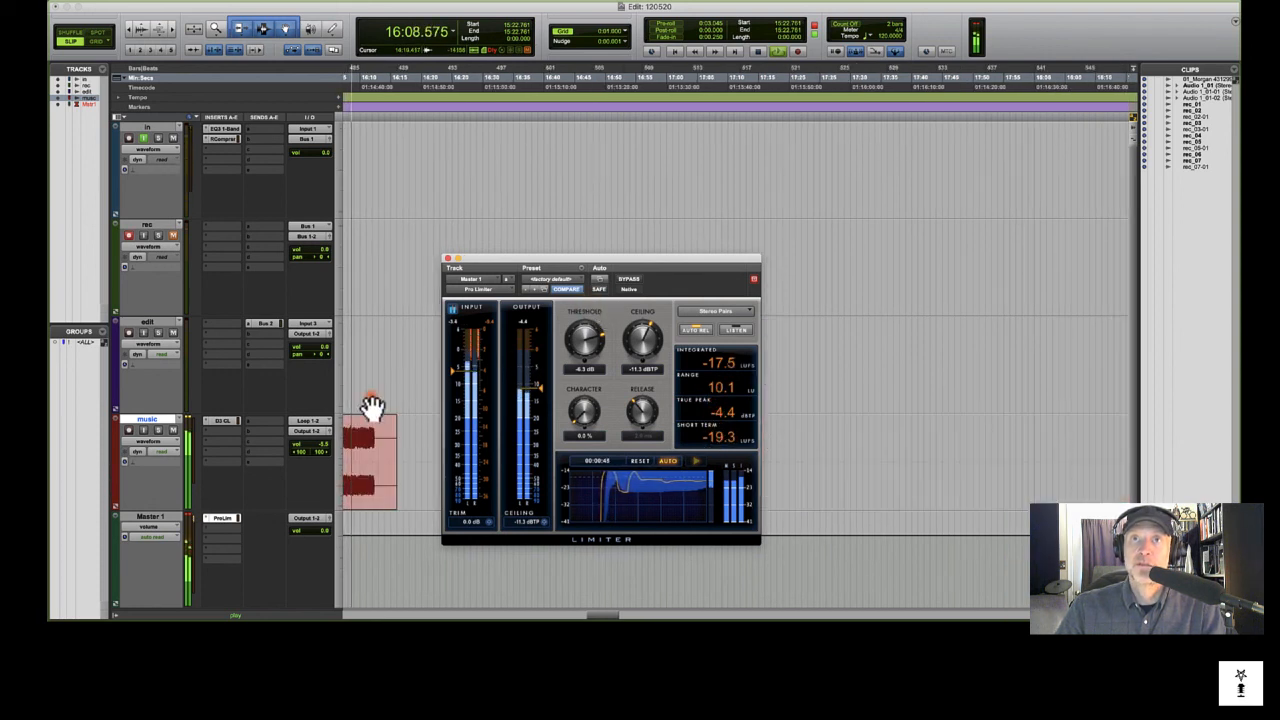
{"action": "left_click", "coordinate": [374, 355]}
{"action": "key", "text": "space"}
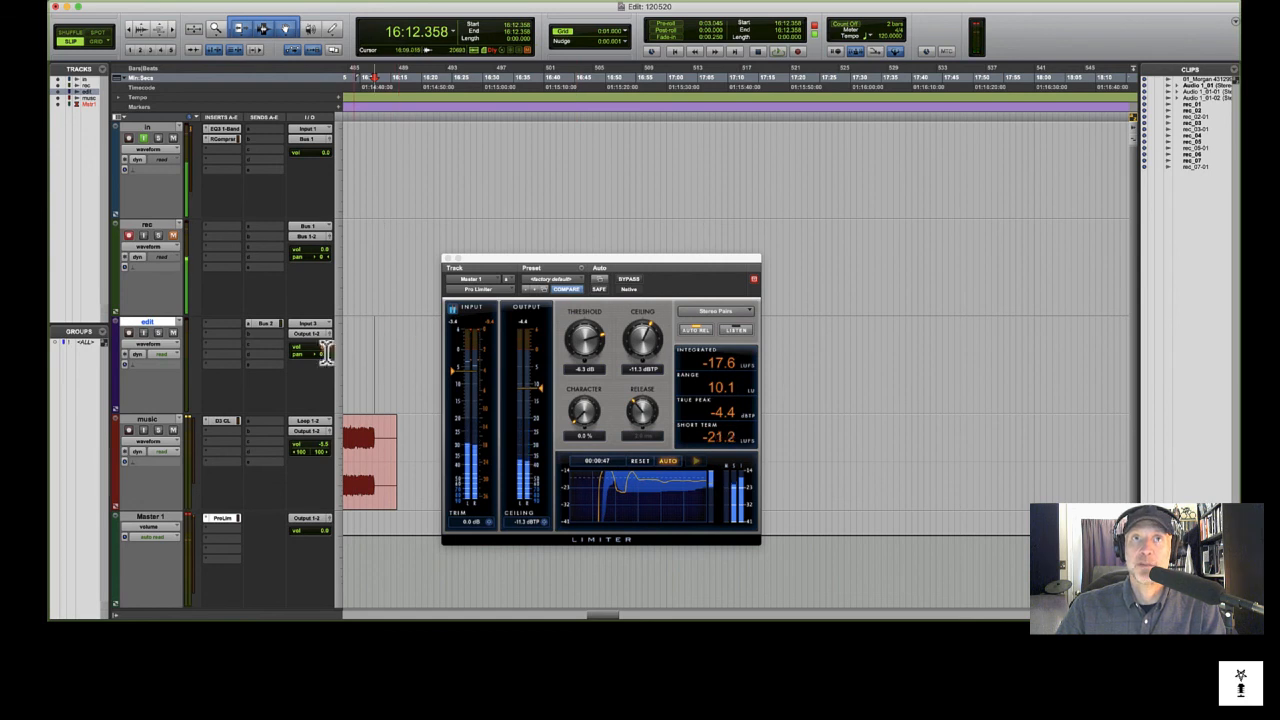